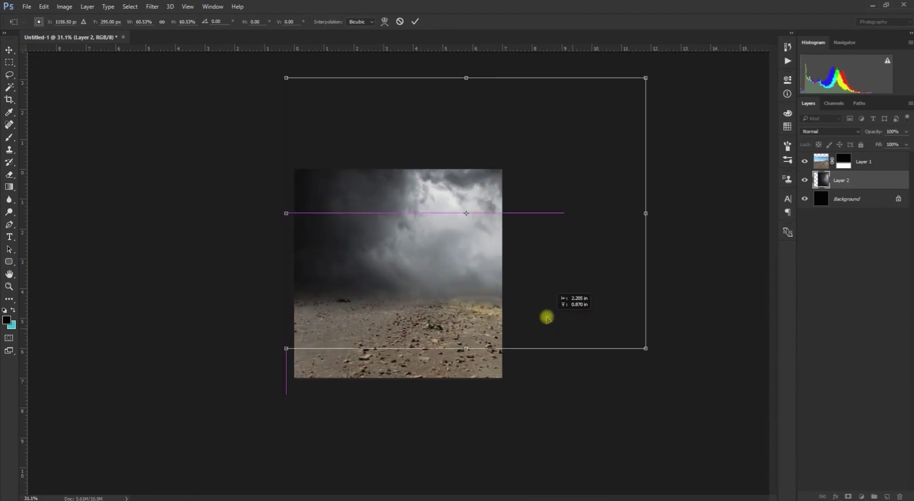
# Scale and reposition the storm cloud layer so the bright clouds sit above the rocky ground.
pyautogui.moveTo(636, 364); pyautogui.dragTo(598, 335)
pyautogui.moveTo(547, 300); pyautogui.dragTo(531, 292)
pyautogui.moveTo(582, 325); pyautogui.dragTo(592, 329)
pyautogui.moveTo(496, 292); pyautogui.dragTo(496, 294)
pyautogui.press('Return')
pyautogui.scroll(3, 444, 249)
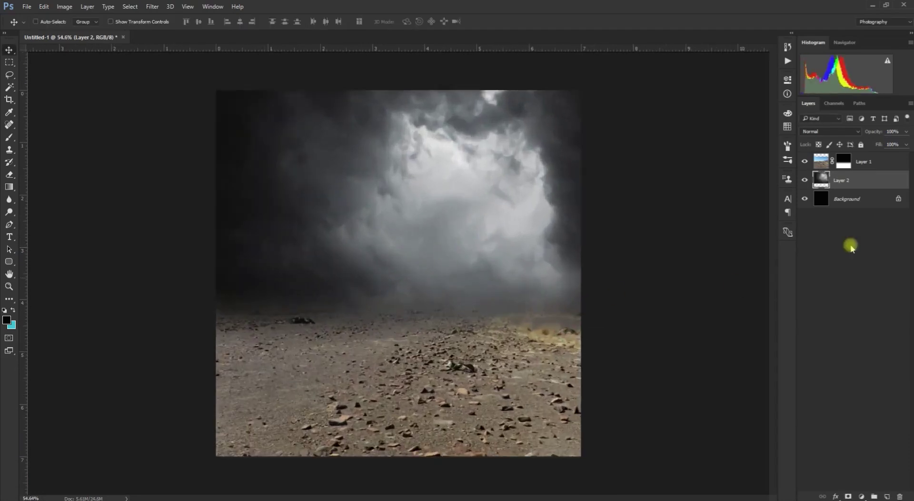
# Squash the rocky ground layer to about 70% height and move it down to lower the horizon.
pyautogui.click(825, 165)
pyautogui.hotkey('ctrl', 't')
pyautogui.moveTo(447, 168); pyautogui.dragTo(442, 248)
pyautogui.moveTo(436, 388); pyautogui.dragTo(436, 369)
pyautogui.moveTo(450, 225); pyautogui.dragTo(451, 238)
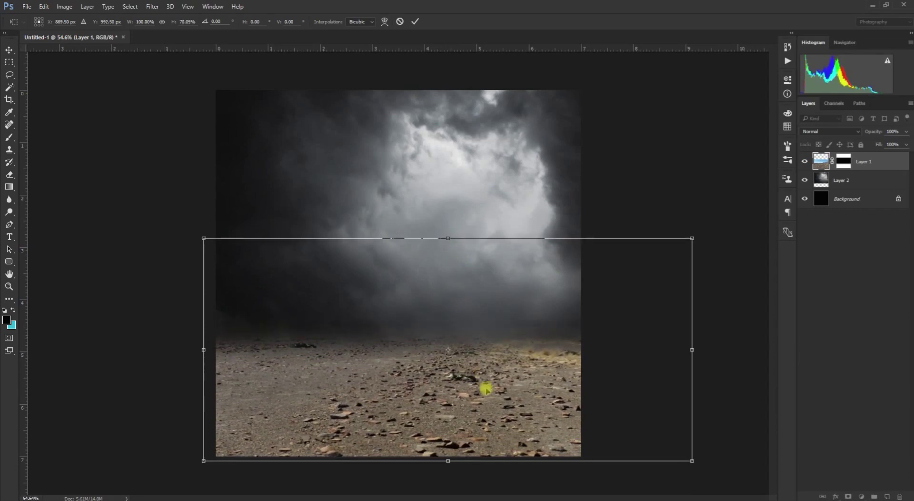
pyautogui.doubleClick(490, 387)
pyautogui.press('space')
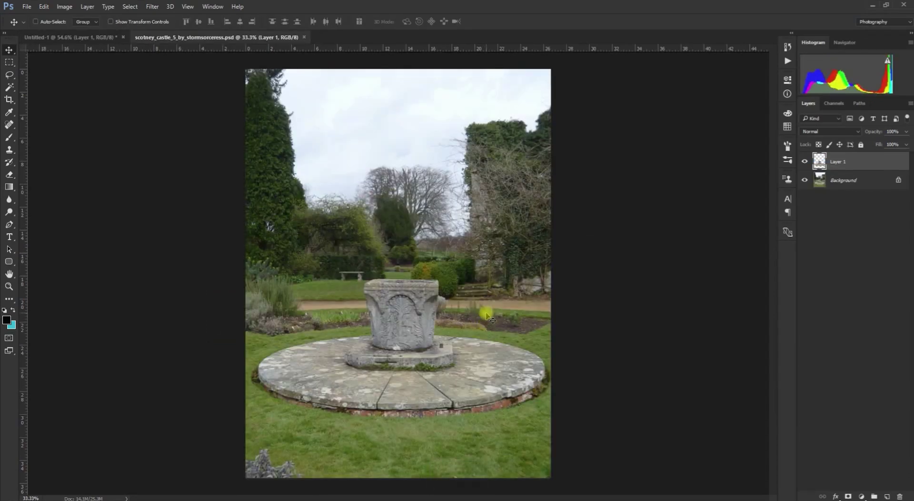
# Copy the cut-out stone well from the castle image into the composite, scale it down and place it on the ground.
pyautogui.moveTo(406, 351); pyautogui.dragTo(418, 332)
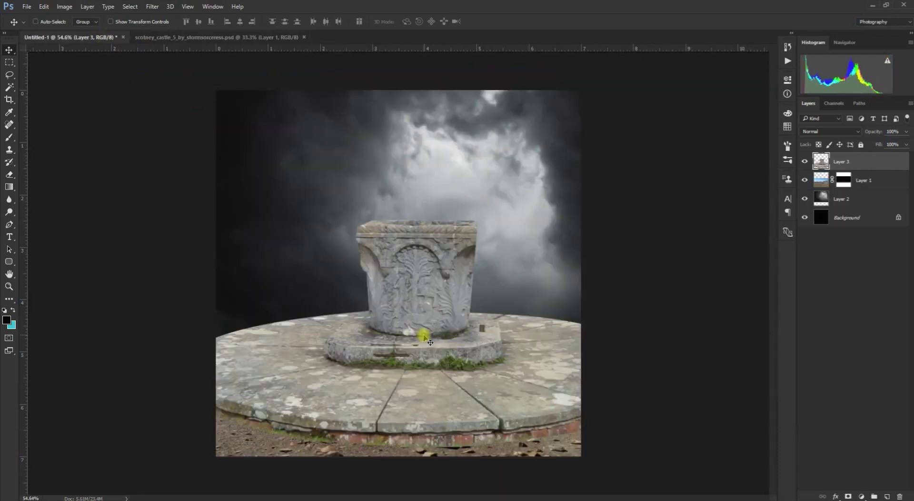
pyautogui.hotkey('ctrl', 't')
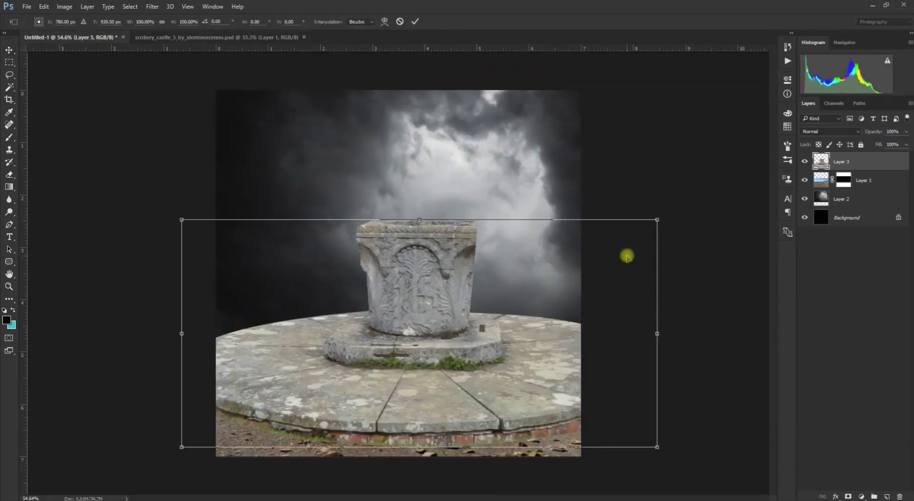
pyautogui.moveTo(656, 223); pyautogui.dragTo(476, 301)
pyautogui.moveTo(447, 343); pyautogui.dragTo(468, 319)
pyautogui.press('Return')
# Create a new empty layer directly beneath the stone well layer.
pyautogui.scroll(9, 436, 365)
pyautogui.press('space')
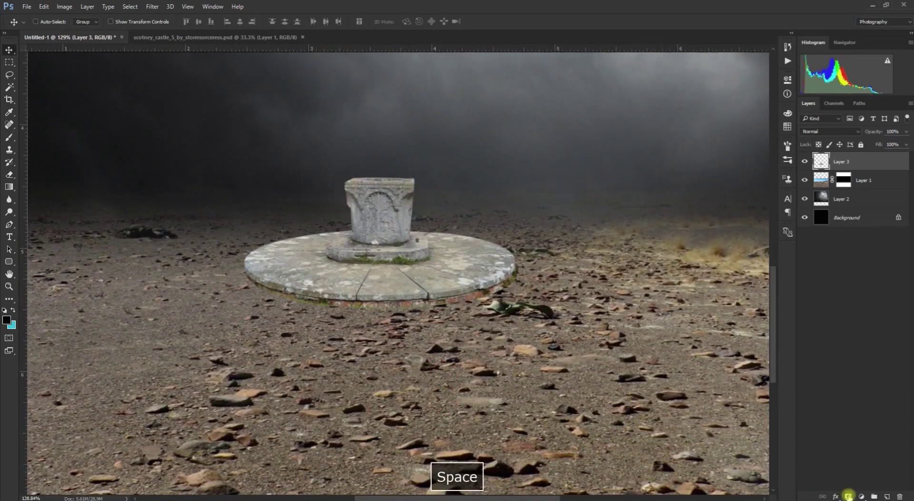
pyautogui.click(887, 496)
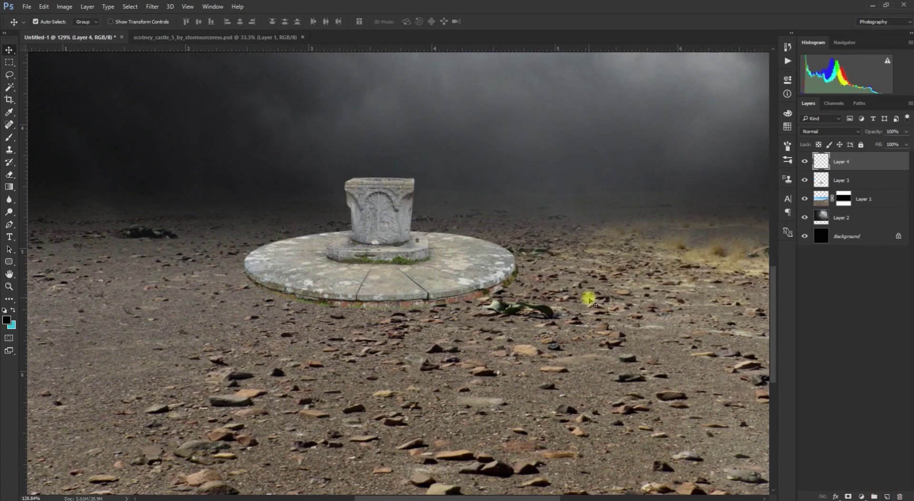
pyautogui.hotkey('ctrl', '[')
# Paint a soft black contact shadow beside the front right edge of the well's platform with a small brush at 32% opacity.
pyautogui.press('b')
pyautogui.scroll(3, 475, 259)
pyautogui.press('[')
pyautogui.press('[')
pyautogui.press('[')
pyautogui.press('[')
pyautogui.press('[')
pyautogui.moveTo(528, 287); pyautogui.dragTo(508, 302)
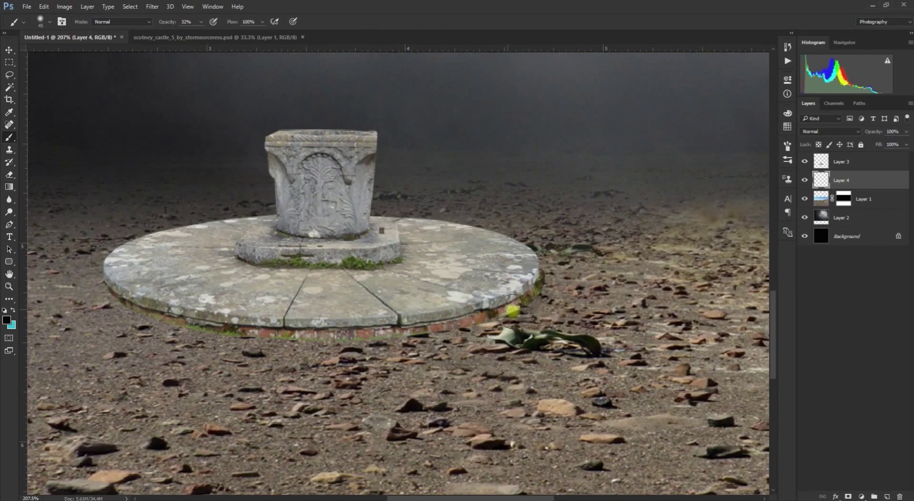
pyautogui.moveTo(528, 286)
pyautogui.mouseDown()
pyautogui.moveTo(502, 301)
pyautogui.moveTo(522, 294)
pyautogui.mouseUp()
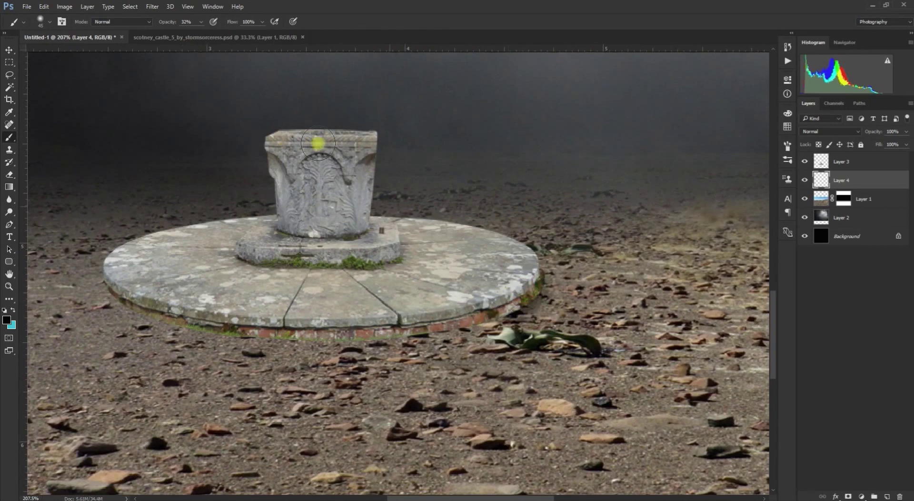
# Raise the brush opacity to 69% and deepen the contact shadow along the platform's lower edge.
pyautogui.moveTo(180, 26); pyautogui.dragTo(184, 26)
pyautogui.moveTo(483, 304)
pyautogui.mouseDown()
pyautogui.moveTo(429, 318)
pyautogui.moveTo(469, 312)
pyautogui.moveTo(337, 329)
pyautogui.moveTo(389, 324)
pyautogui.moveTo(247, 323)
pyautogui.moveTo(348, 320)
pyautogui.moveTo(265, 314)
pyautogui.moveTo(249, 325)
pyautogui.moveTo(287, 327)
pyautogui.moveTo(161, 300)
pyautogui.moveTo(248, 319)
pyautogui.moveTo(139, 289)
pyautogui.moveTo(181, 305)
pyautogui.moveTo(121, 276)
pyautogui.moveTo(165, 308)
pyautogui.moveTo(140, 293)
pyautogui.moveTo(242, 321)
pyautogui.moveTo(206, 303)
pyautogui.moveTo(321, 319)
pyautogui.moveTo(486, 305)
pyautogui.mouseUp()
pyautogui.scroll(-5, 526, 307)
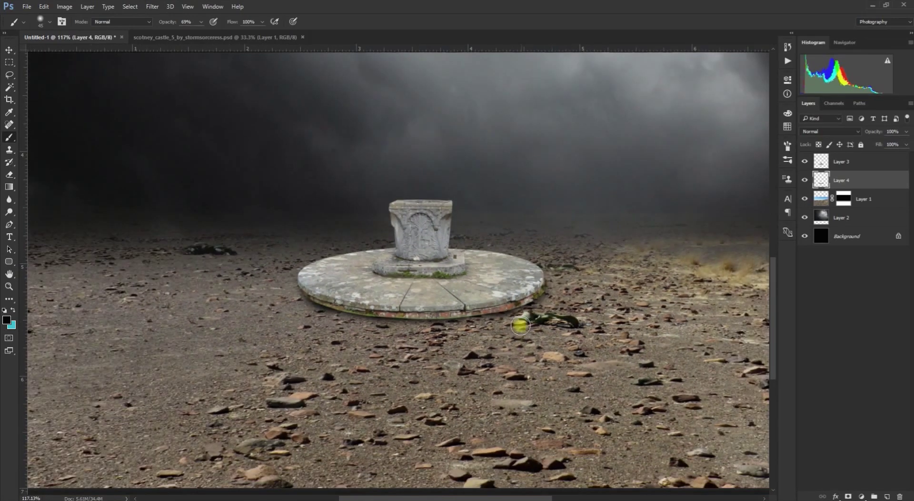
# Outline a cast shadow with the Pen tool, running from the platform toward the lower left ground, and convert the path to a selection.
pyautogui.press('p')
pyautogui.click(529, 309)
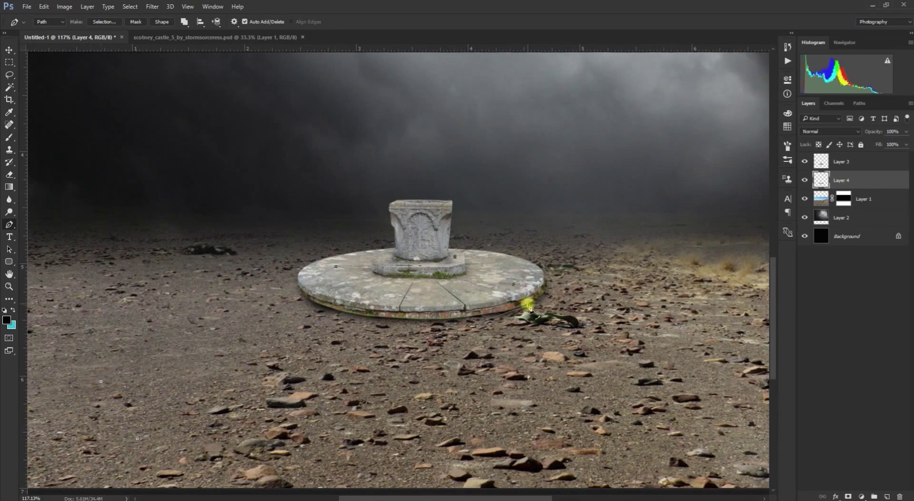
pyautogui.rightClick(505, 311)
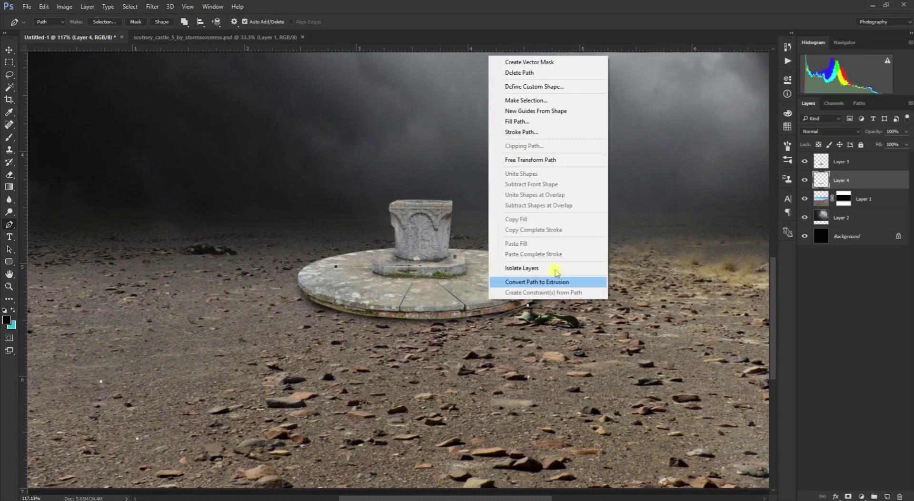
pyautogui.click(543, 100)
pyautogui.click(512, 149)
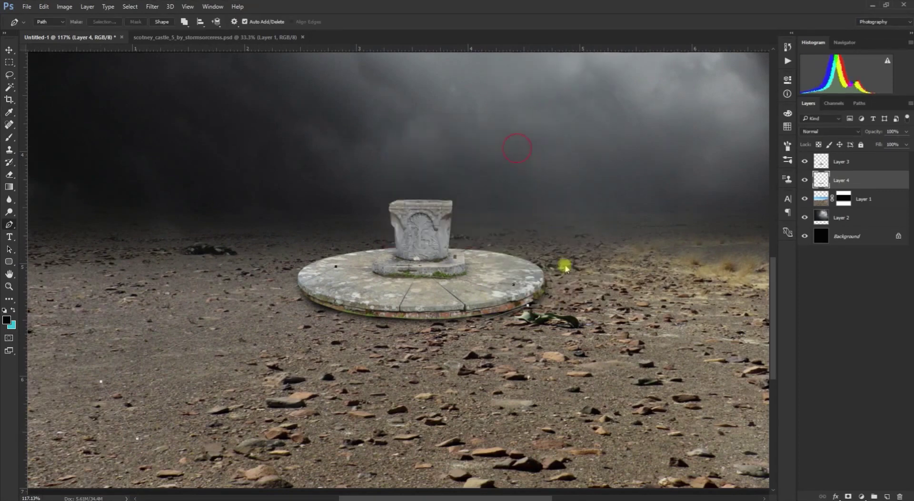
# Fill the cast shadow selection with black on a new layer.
pyautogui.click(886, 496)
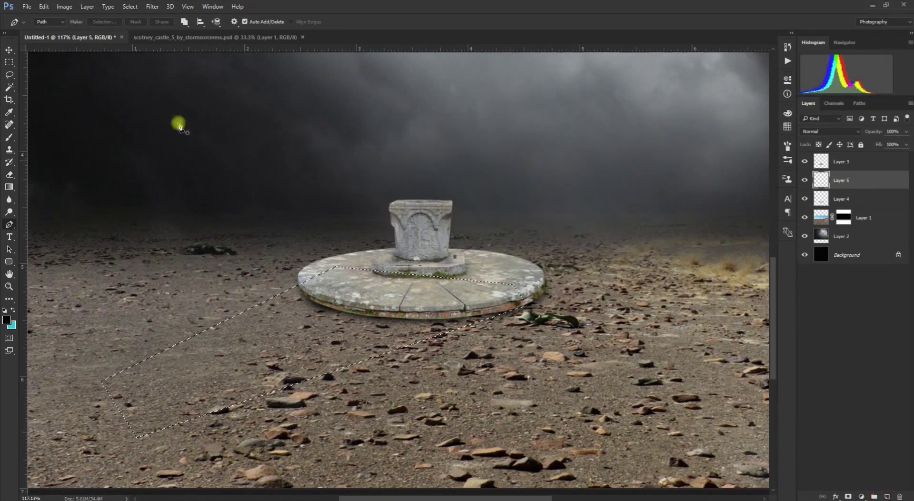
pyautogui.click(65, 7)
pyautogui.moveTo(44, 7)
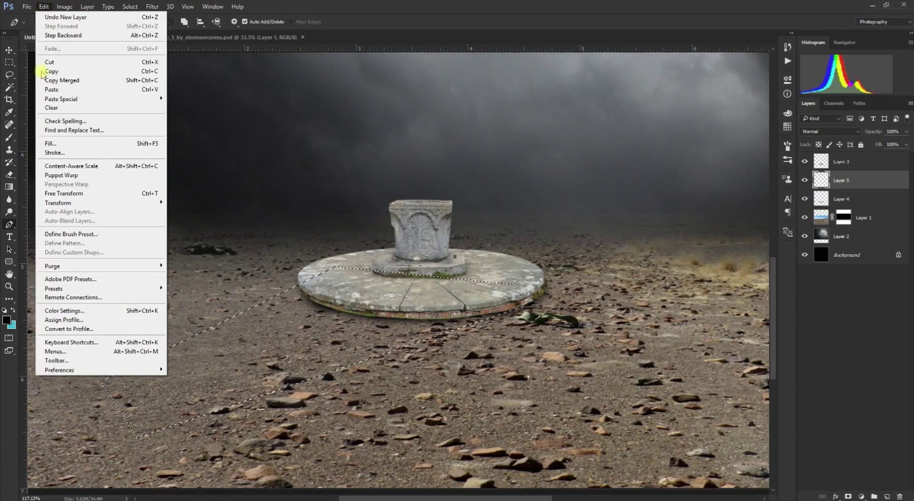
pyautogui.click(72, 144)
pyautogui.click(522, 149)
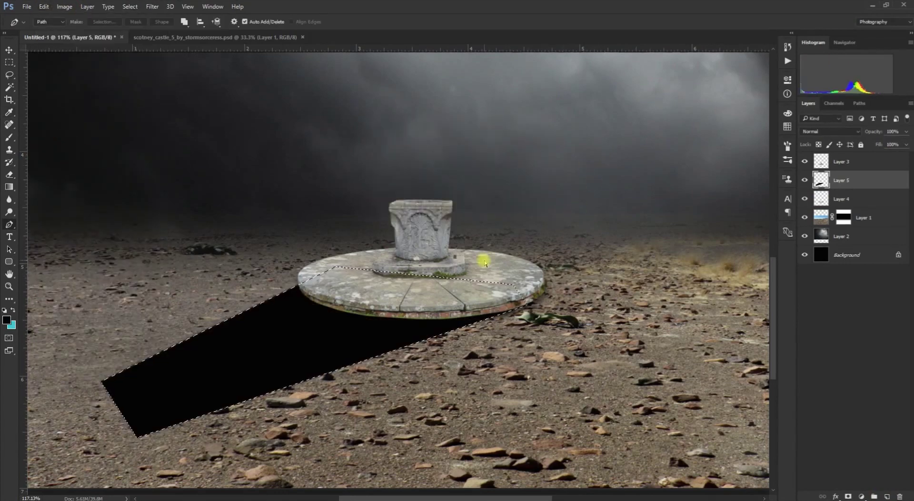
# Deselect the cast shadow and set its layer's blend mode to Soft Light.
pyautogui.hotkey('ctrl', 'd')
pyautogui.click(830, 132)
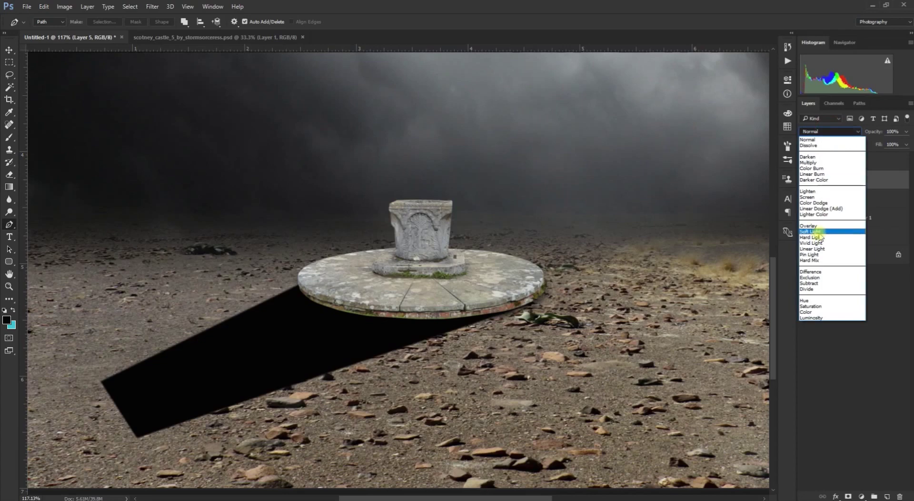
pyautogui.click(833, 235)
pyautogui.click(9, 50)
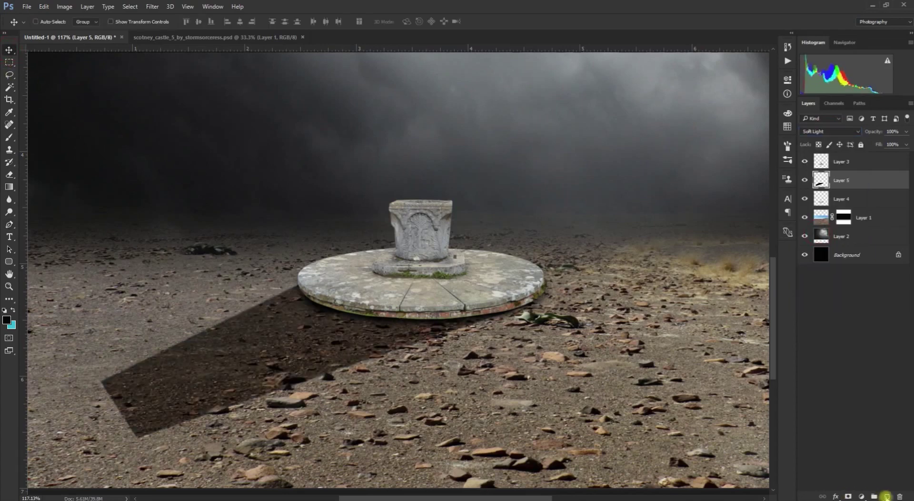
# Add a mask to the cast shadow layer and fade out the shadow's far end with a linear gradient.
pyautogui.click(848, 496)
pyautogui.press('g')
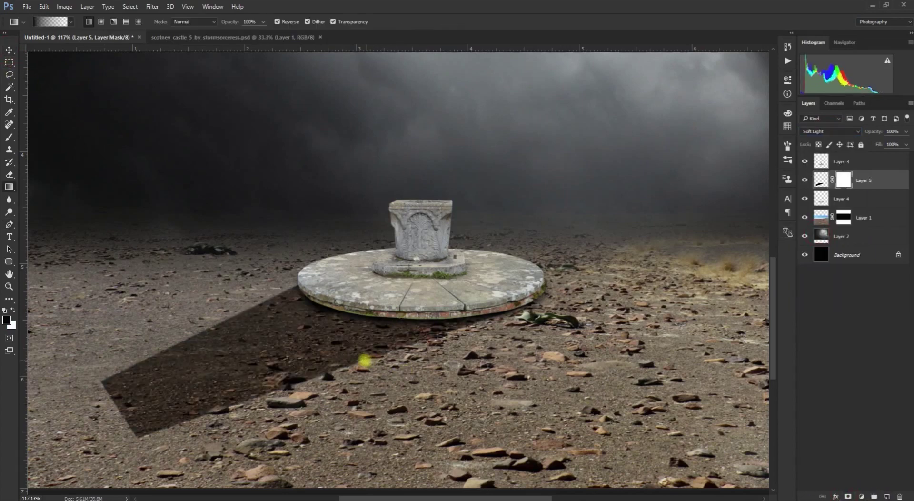
pyautogui.moveTo(344, 310); pyautogui.dragTo(155, 394)
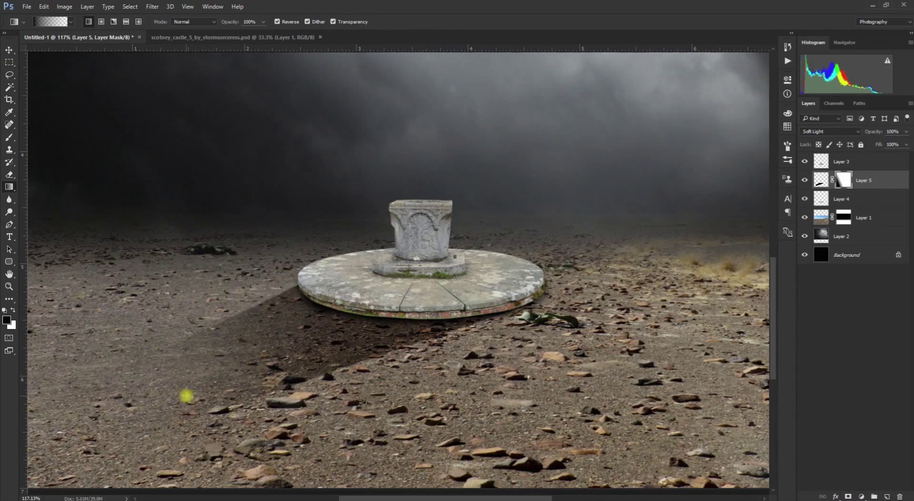
pyautogui.moveTo(370, 310); pyautogui.dragTo(67, 429)
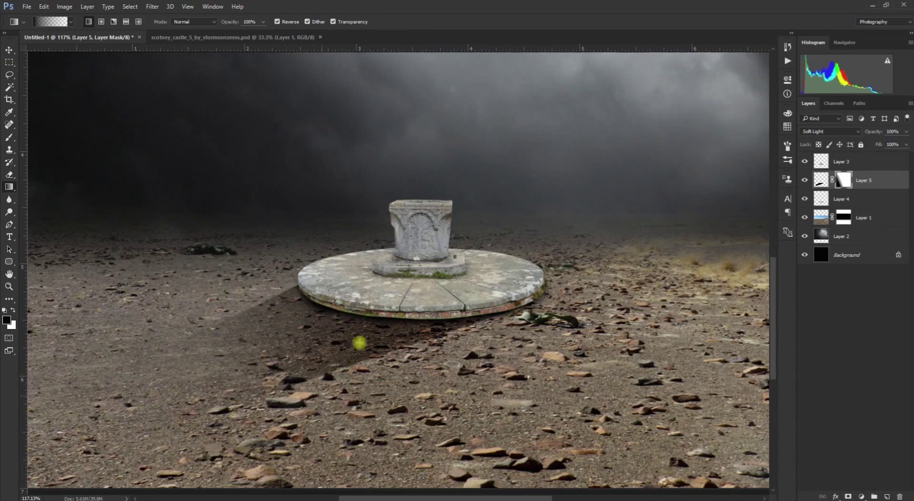
# Soften the cast shadow itself, not its mask, with a Gaussian Blur of 16.6 pixels.
pyautogui.click(821, 182)
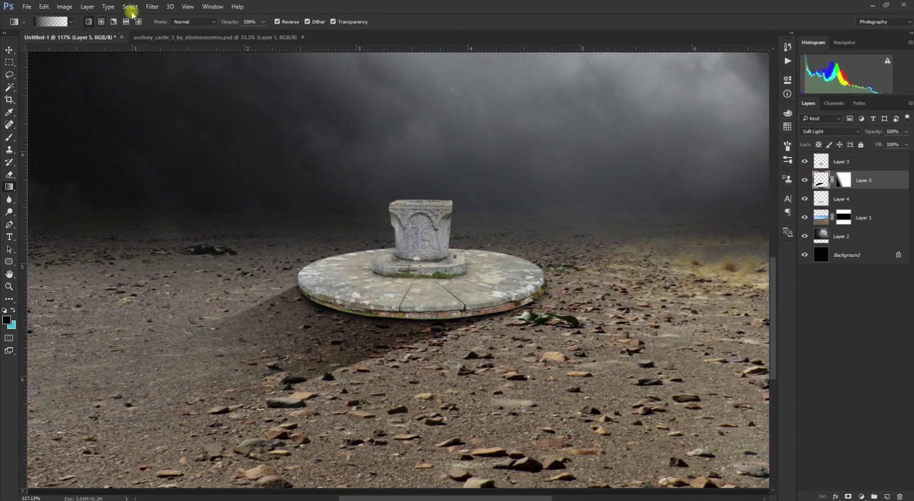
pyautogui.click(153, 8)
pyautogui.moveTo(202, 112)
pyautogui.click(302, 148)
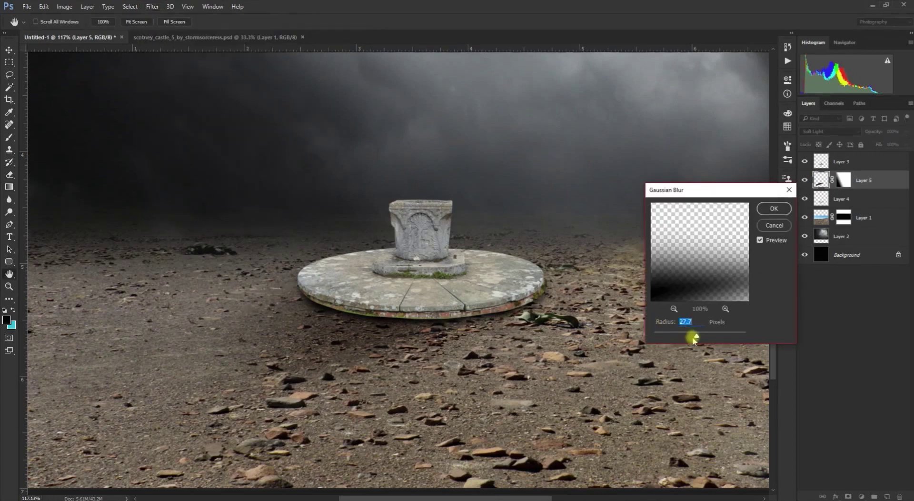
pyautogui.moveTo(694, 339); pyautogui.dragTo(692, 340)
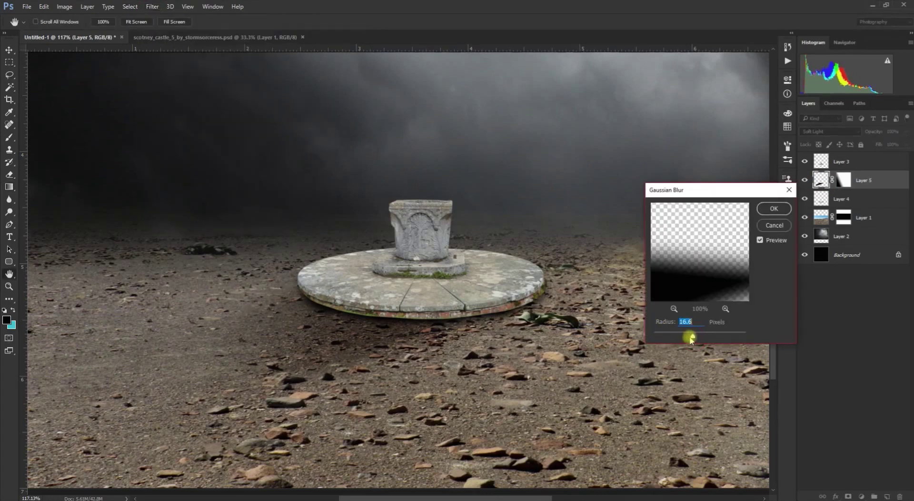
pyautogui.click(776, 211)
pyautogui.press('g')
# Add a Levels adjustment clipped to the stone well layer, with midtones at 0.71.
pyautogui.click(876, 162)
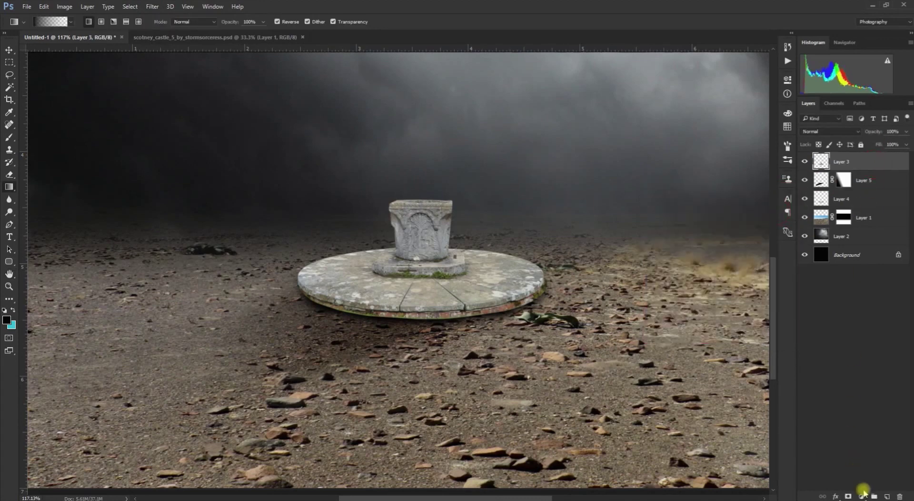
pyautogui.click(863, 494)
pyautogui.click(845, 334)
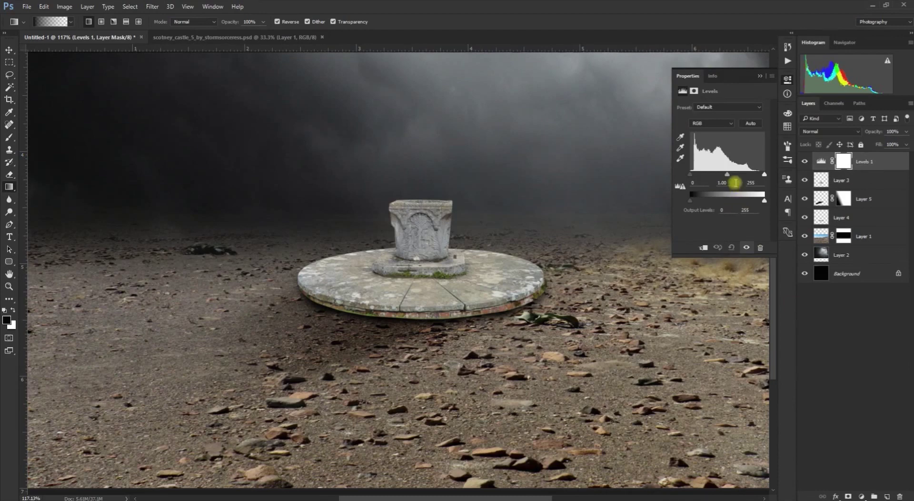
pyautogui.moveTo(729, 178); pyautogui.dragTo(736, 176)
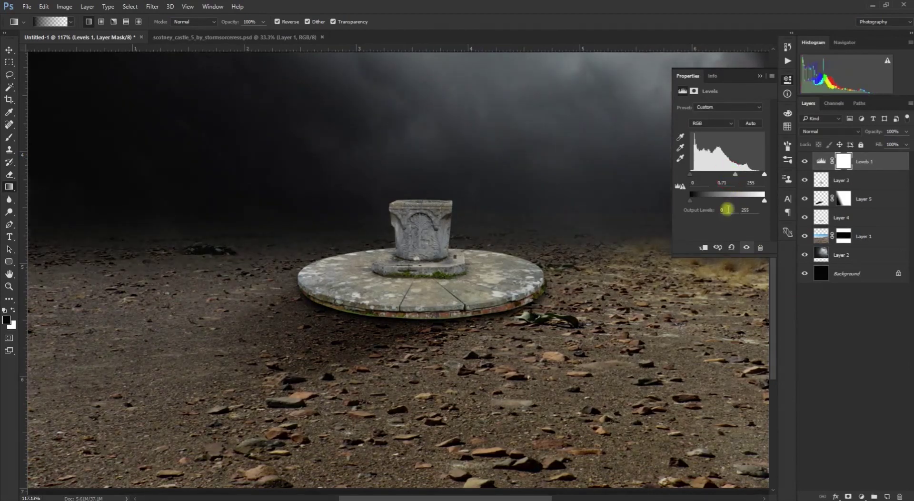
pyautogui.click(704, 248)
# Darken the well further in Levels with white output 157 and input levels 5, 0.70 and 239.
pyautogui.moveTo(761, 200); pyautogui.dragTo(741, 199)
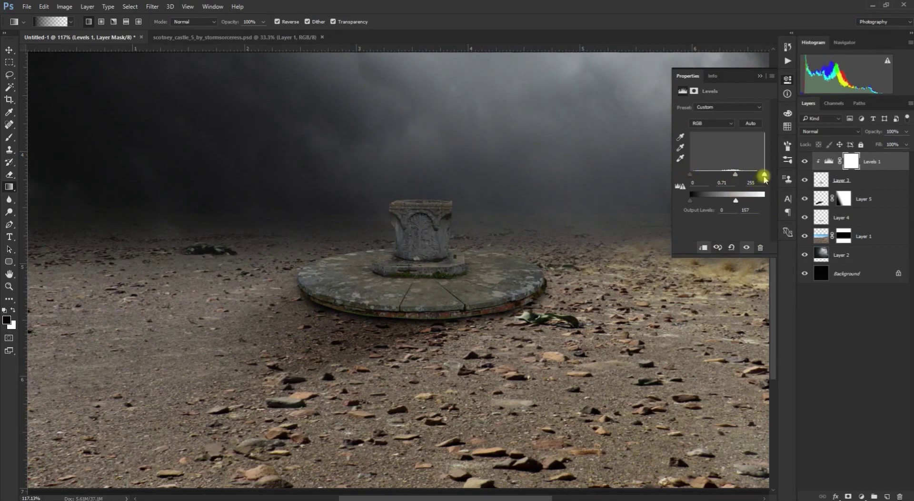
pyautogui.moveTo(762, 176); pyautogui.dragTo(757, 176)
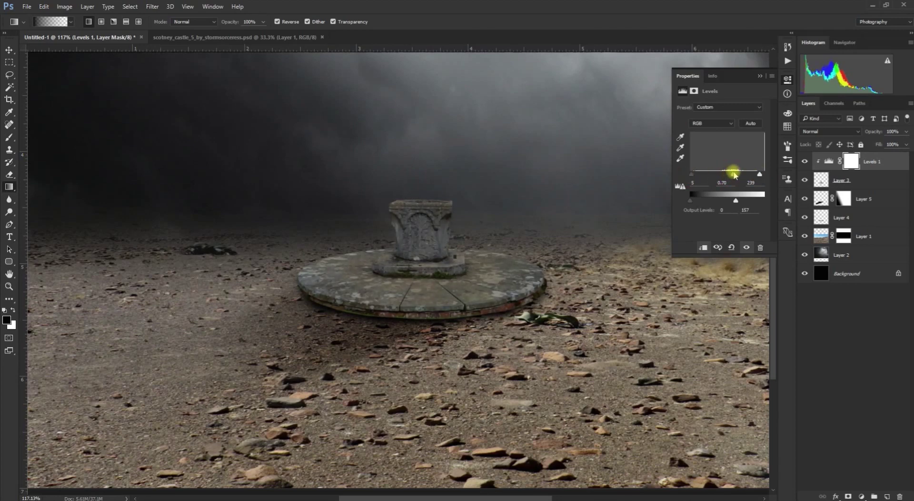
pyautogui.click(762, 78)
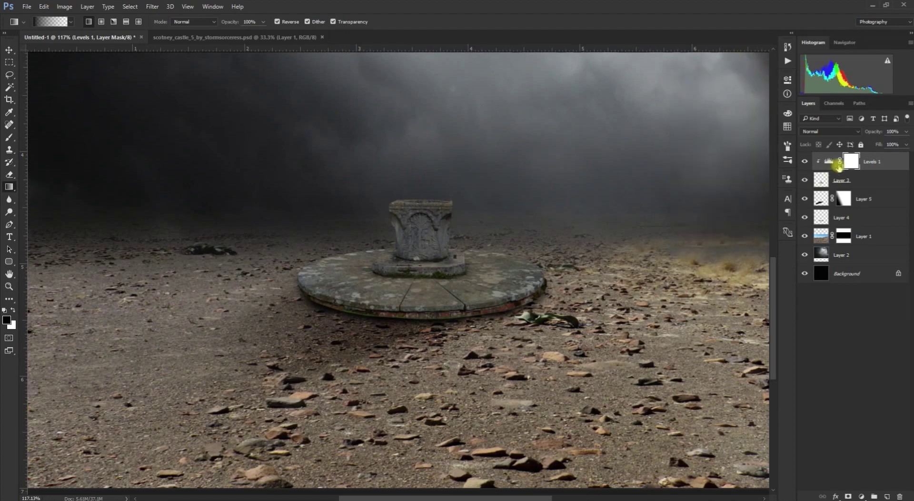
# Paint black on the Levels mask along the well's right edge with a small soft brush at 69% opacity to restore its highlights.
pyautogui.scroll(2, 595, 206)
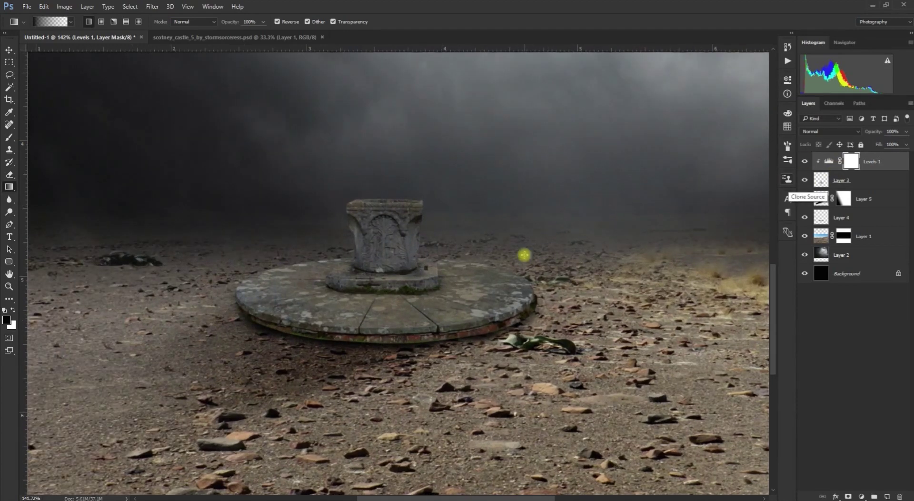
pyautogui.press('b')
pyautogui.press(']')
pyautogui.press(']')
pyautogui.press(']')
pyautogui.press(']')
pyautogui.press(']')
pyautogui.press(']')
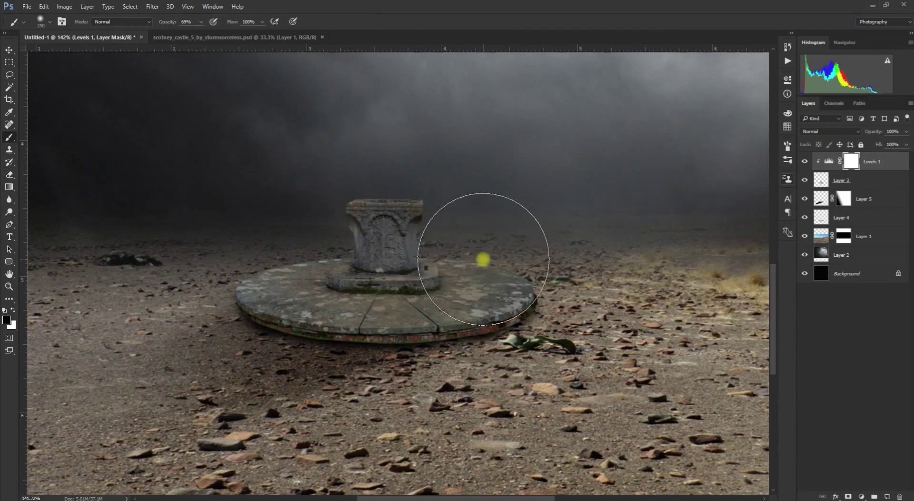
pyautogui.press('[')
pyautogui.press('[')
pyautogui.press('[')
pyautogui.press('[')
pyautogui.press('[')
pyautogui.press('[')
pyautogui.scroll(3, 435, 210)
pyautogui.press('[')
pyautogui.press('[')
pyautogui.press('[')
pyautogui.press('[')
pyautogui.press('[')
pyautogui.press('[')
pyautogui.press('[')
pyautogui.moveTo(421, 193); pyautogui.dragTo(417, 283)
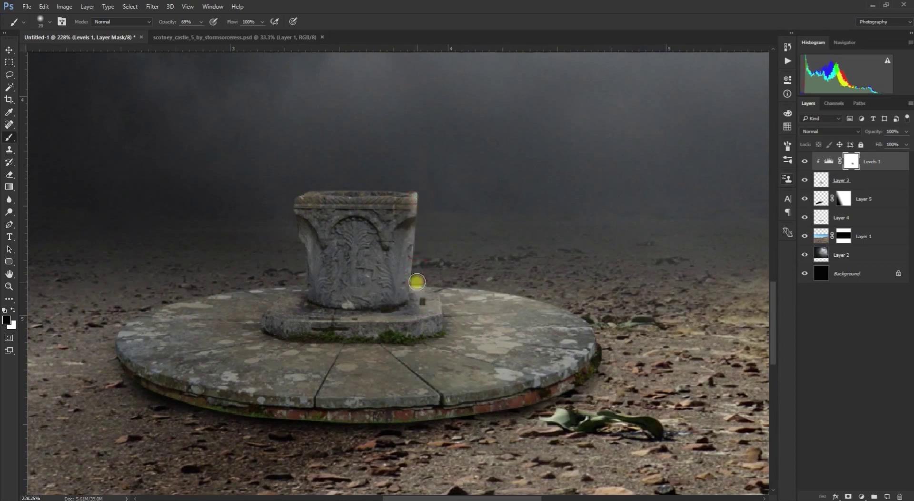
pyautogui.moveTo(601, 331); pyautogui.dragTo(593, 399)
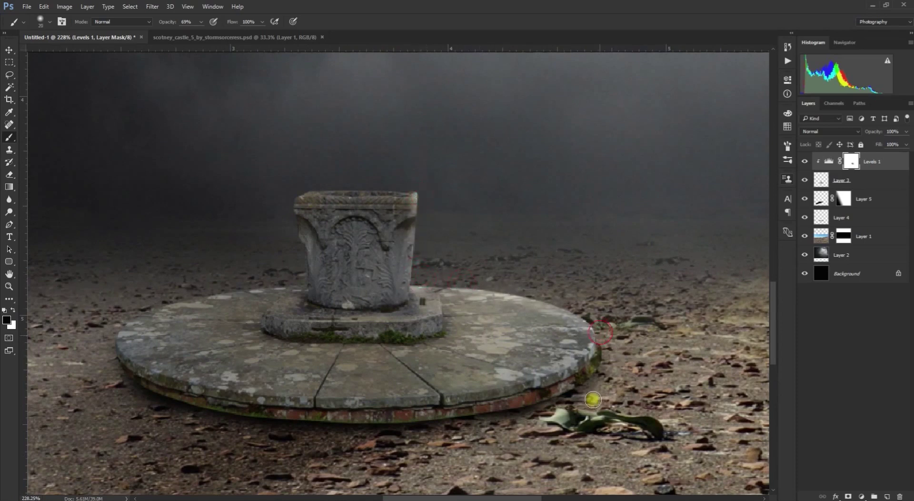
pyautogui.hotkey('ctrl', 'z')
pyautogui.press('space')
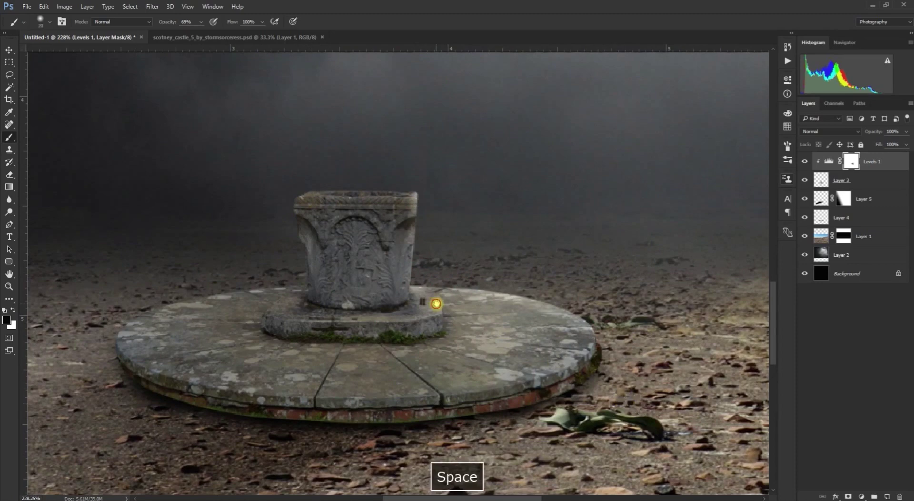
# Touch up the Levels mask with a small soft brush along the right edges of the well's base and rim to restore their highlights.
pyautogui.moveTo(433, 306); pyautogui.dragTo(479, 312)
pyautogui.scroll(3, 480, 302)
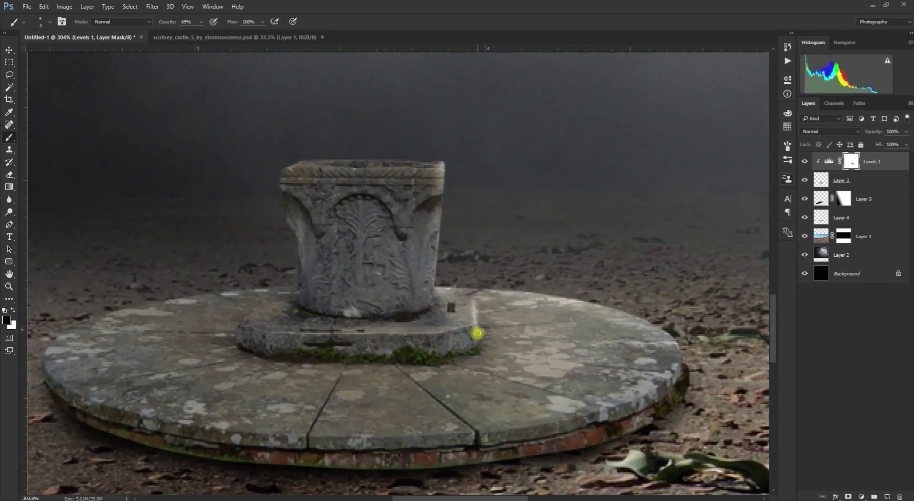
pyautogui.scroll(-3, 580, 231)
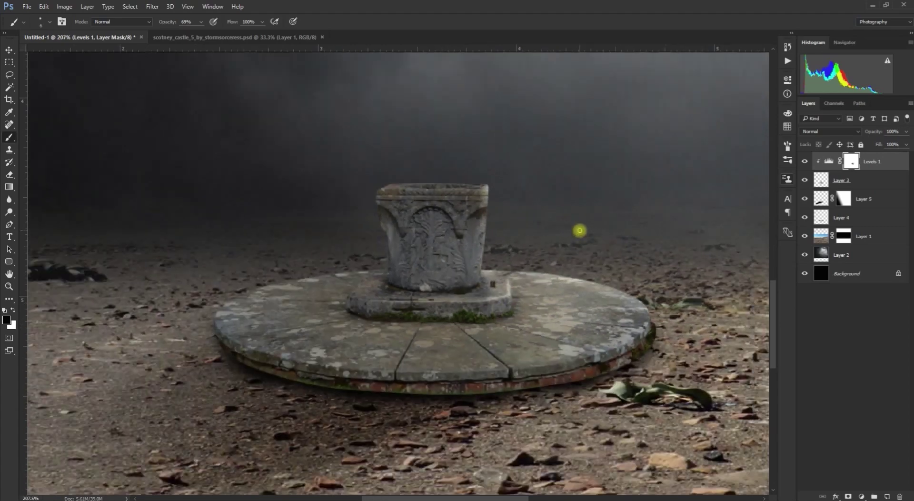
pyautogui.scroll(4, 488, 170)
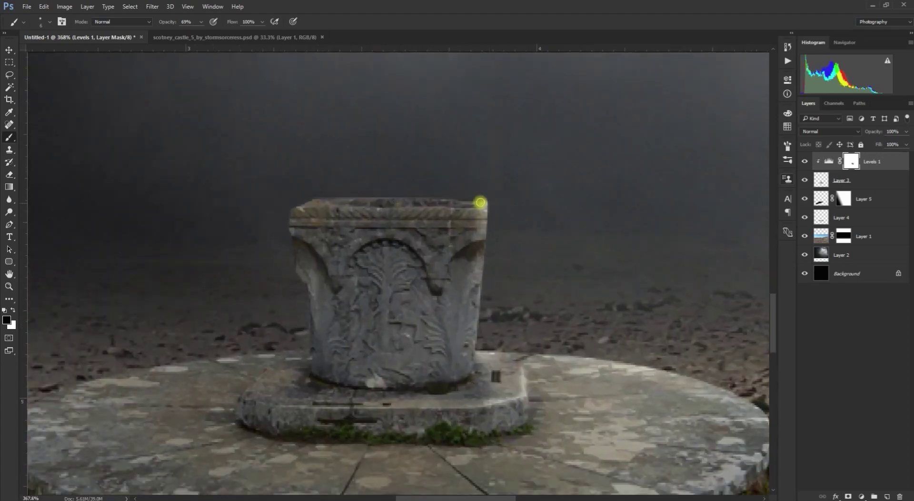
pyautogui.scroll(-4, 480, 201)
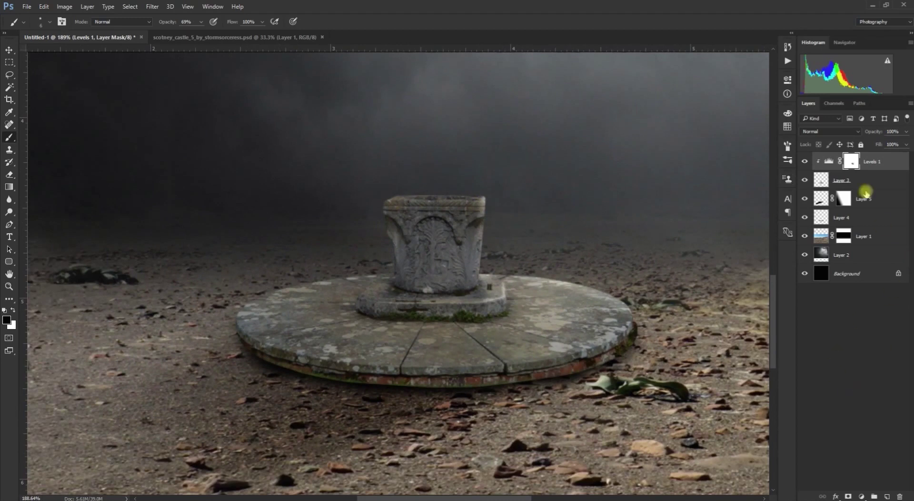
pyautogui.scroll(5, 435, 172)
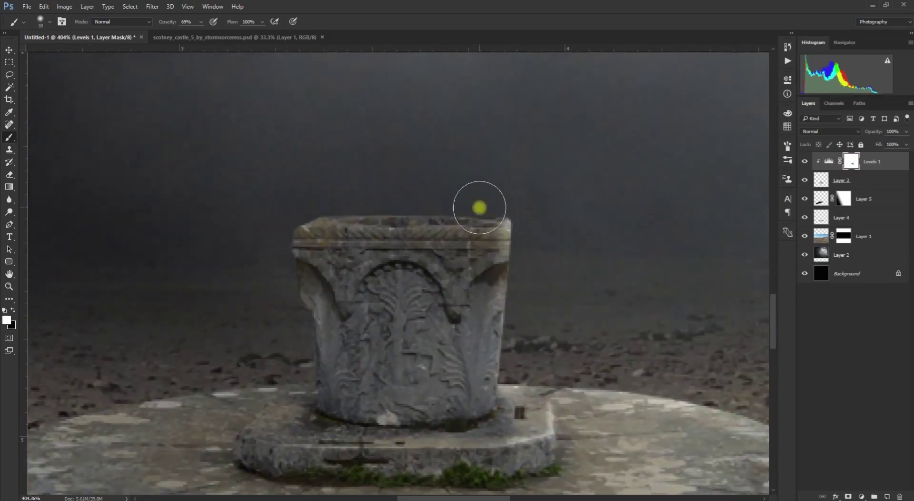
pyautogui.scroll(-2, 466, 157)
pyautogui.scroll(-2, 466, 157)
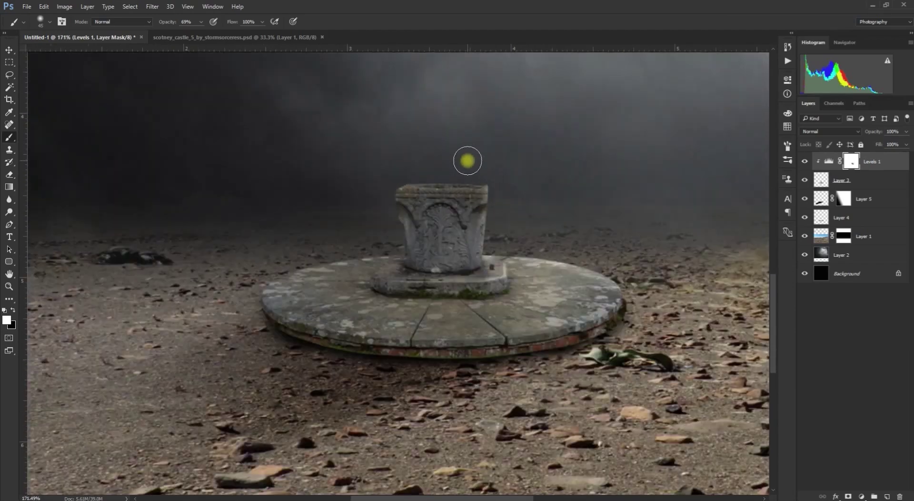
# Copy the angel statue from its PNG document, close that document and paste the statue as a new layer above the well's Levels adjustment.
pyautogui.press('v')
pyautogui.scroll(-3, 467, 160)
pyautogui.press('space')
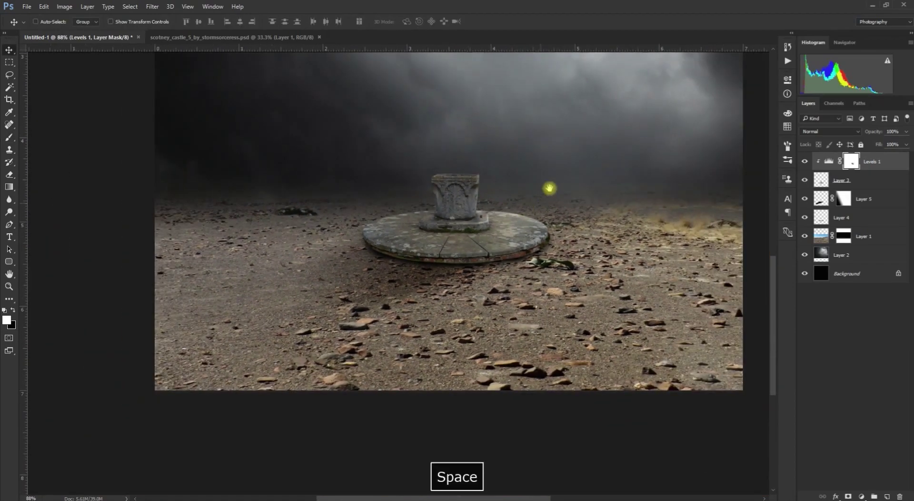
pyautogui.moveTo(552, 133); pyautogui.dragTo(506, 238)
pyautogui.scroll(-2, 506, 237)
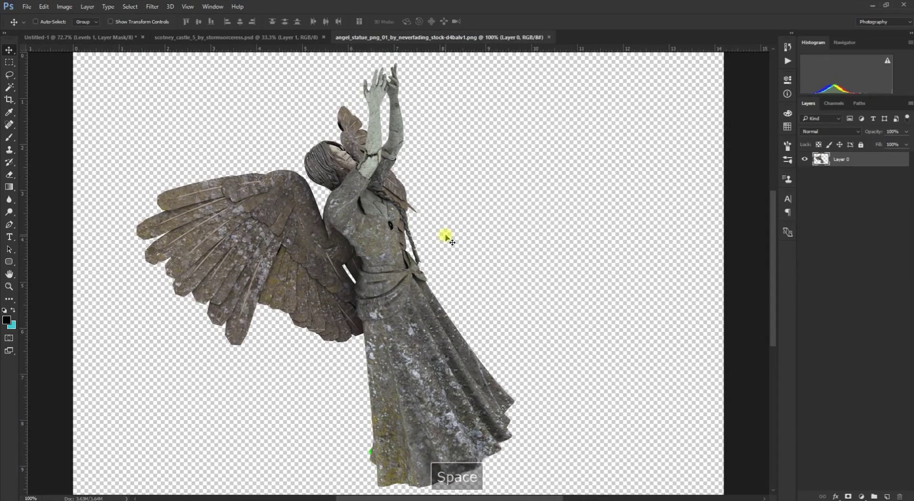
pyautogui.hotkey('ctrl', 'a')
pyautogui.hotkey('ctrl', 'w')
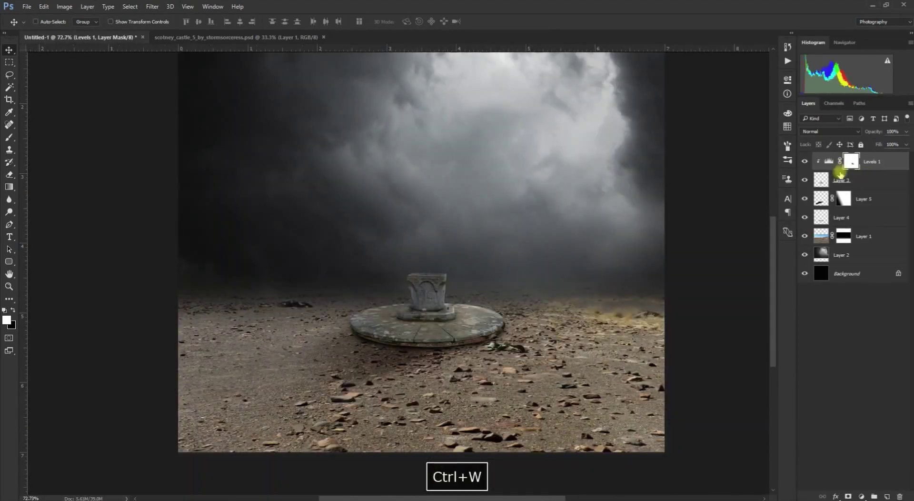
pyautogui.press('d')
pyautogui.hotkey('ctrl', 'v')
# Scale the angel statue to about 50%, rotate it about 18° clockwise and place it above the stone well.
pyautogui.hotkey('ctrl', 't')
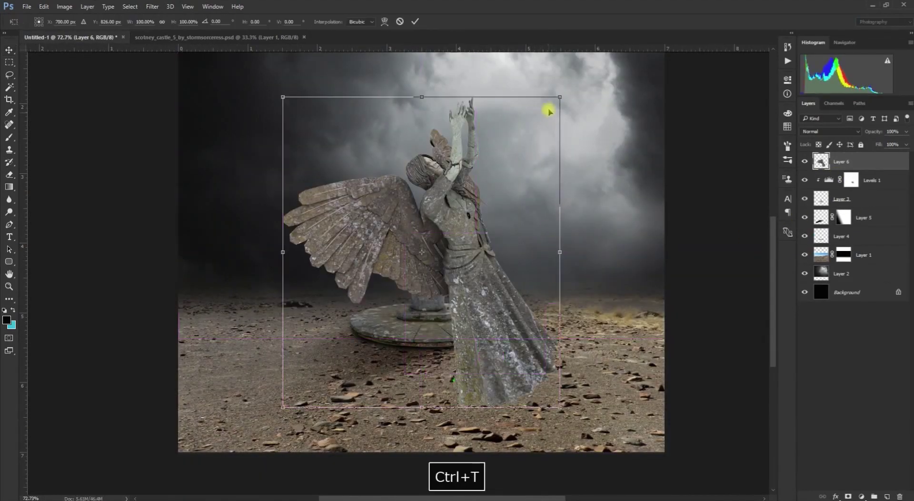
pyautogui.moveTo(560, 96); pyautogui.dragTo(501, 175)
pyautogui.moveTo(551, 210); pyautogui.dragTo(557, 253)
pyautogui.moveTo(459, 286); pyautogui.dragTo(441, 218)
pyautogui.scroll(3, 443, 220)
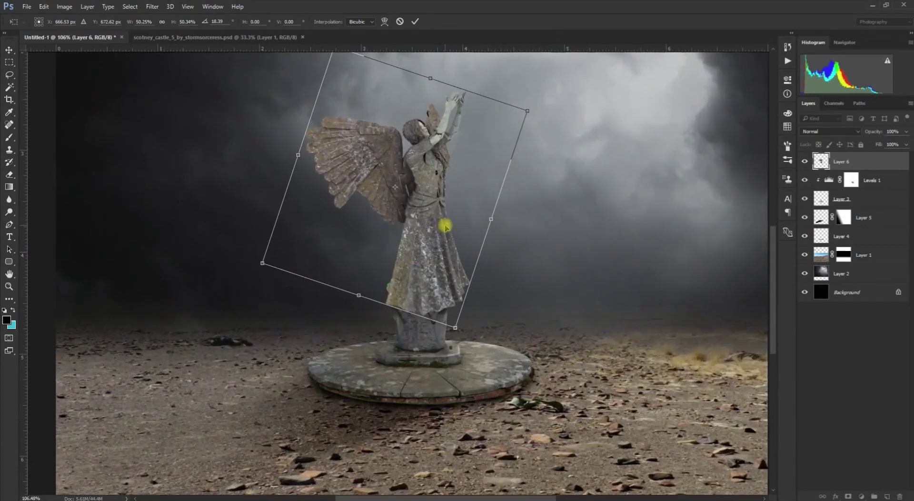
# Shrink the statue further, refine its rotation and seat its skirt on top of the well.
pyautogui.moveTo(556, 71); pyautogui.dragTo(480, 118)
pyautogui.moveTo(390, 279); pyautogui.dragTo(425, 300)
pyautogui.moveTo(234, 305); pyautogui.dragTo(257, 297)
pyautogui.moveTo(422, 317); pyautogui.dragTo(417, 336)
pyautogui.press('Return')
# Add a layer mask to the statue and paint black with a small soft brush along the skirt's hem to blend it into the well.
pyautogui.scroll(7, 423, 338)
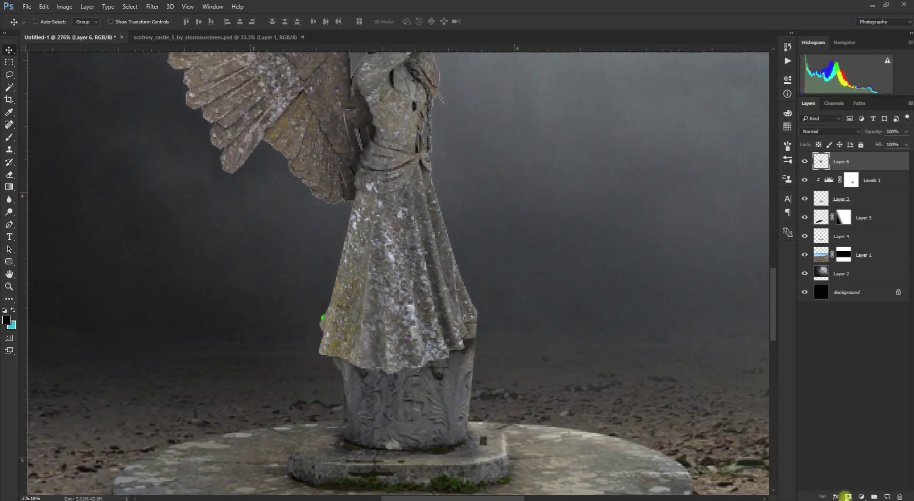
pyautogui.click(847, 497)
pyautogui.press('b')
pyautogui.scroll(1, 466, 363)
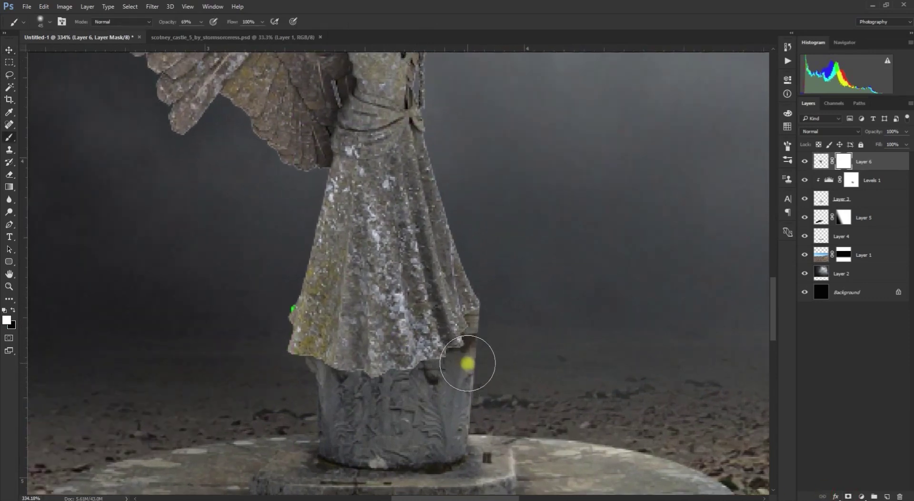
pyautogui.press('[')
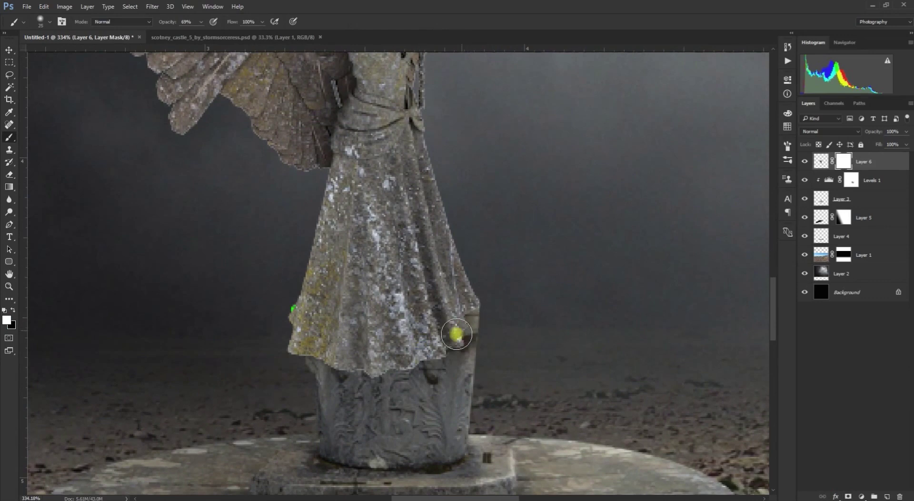
pyautogui.press('x')
pyautogui.moveTo(454, 333)
pyautogui.mouseDown()
pyautogui.moveTo(420, 333)
pyautogui.moveTo(453, 324)
pyautogui.moveTo(424, 361)
pyautogui.moveTo(418, 347)
pyautogui.moveTo(406, 383)
pyautogui.moveTo(380, 362)
pyautogui.moveTo(375, 315)
pyautogui.moveTo(338, 333)
pyautogui.moveTo(327, 373)
pyautogui.moveTo(296, 322)
pyautogui.moveTo(268, 375)
pyautogui.moveTo(292, 320)
pyautogui.moveTo(302, 380)
pyautogui.moveTo(286, 322)
pyautogui.moveTo(310, 379)
pyautogui.moveTo(322, 328)
pyautogui.moveTo(366, 380)
pyautogui.moveTo(363, 353)
pyautogui.moveTo(441, 341)
pyautogui.mouseUp()
pyautogui.press('v')
pyautogui.scroll(-10, 440, 276)
pyautogui.press('space')
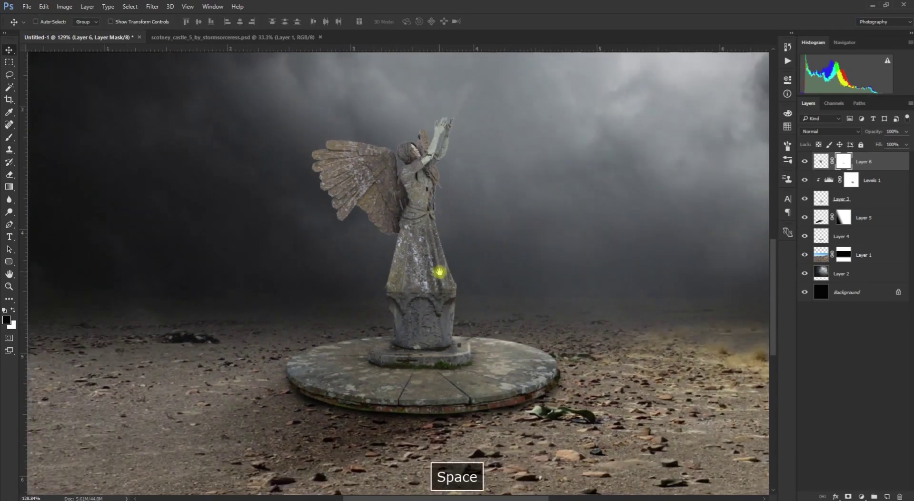
pyautogui.moveTo(438, 272); pyautogui.dragTo(428, 286)
# Add a Levels adjustment clipped to the statue with input levels 18, 1.00 and 240 and white output 201.
pyautogui.click(862, 496)
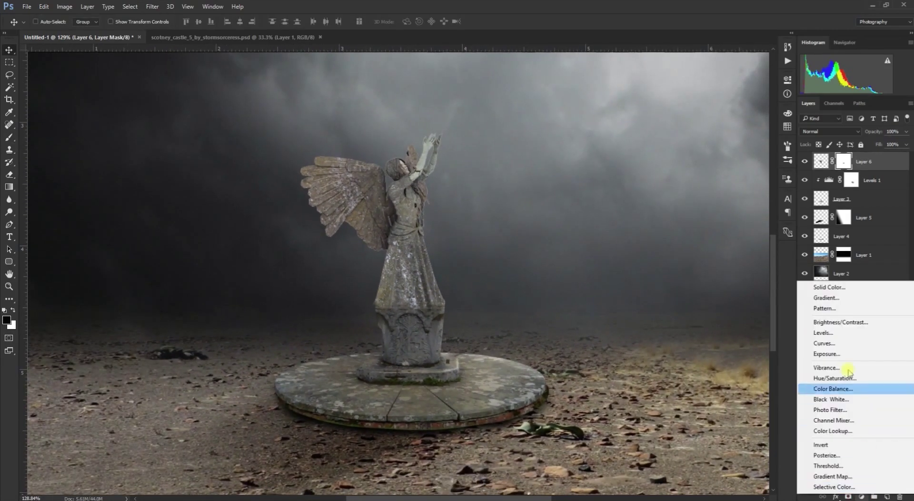
pyautogui.click(836, 331)
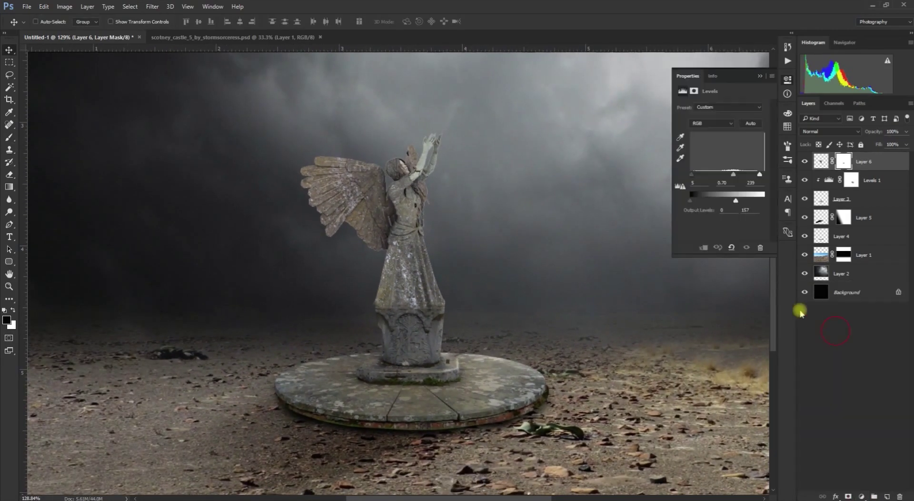
pyautogui.click(703, 247)
pyautogui.moveTo(760, 202); pyautogui.dragTo(757, 203)
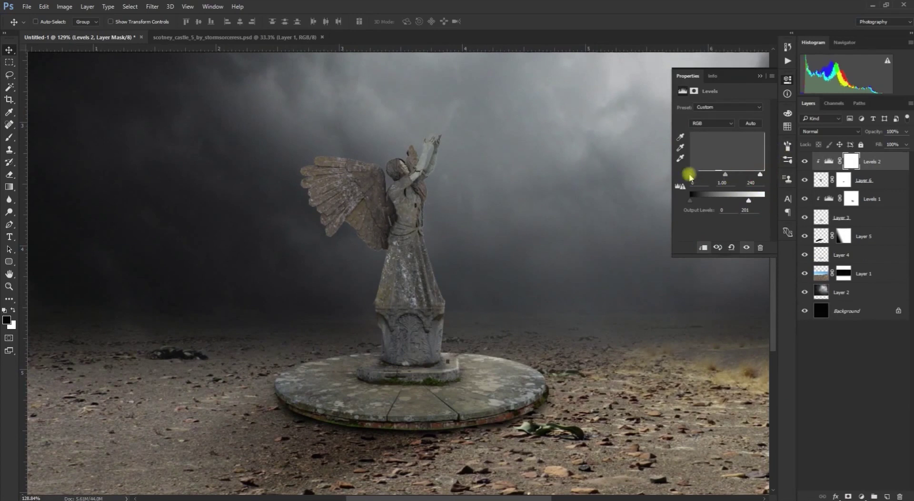
pyautogui.moveTo(691, 176); pyautogui.dragTo(698, 176)
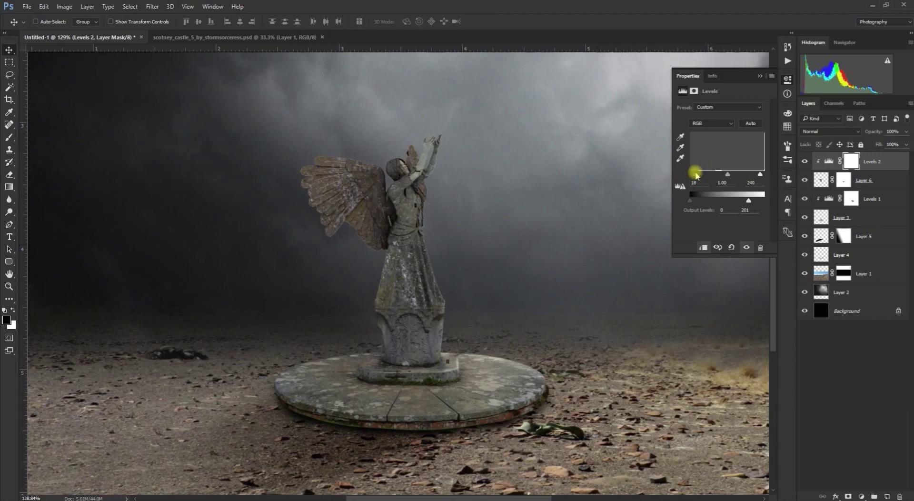
pyautogui.click(761, 78)
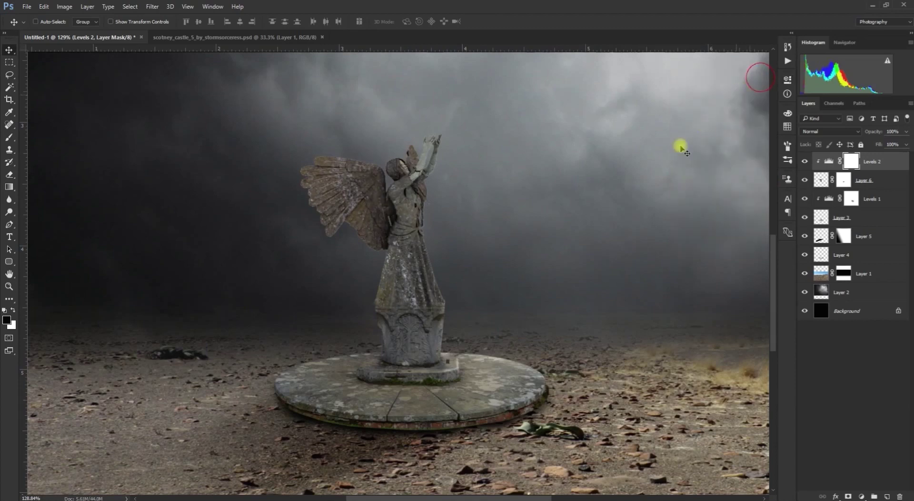
# Group all layers from Levels 2 down to Layer 2, leaving out the Background, and name the group 001.
pyautogui.scroll(-3, 431, 202)
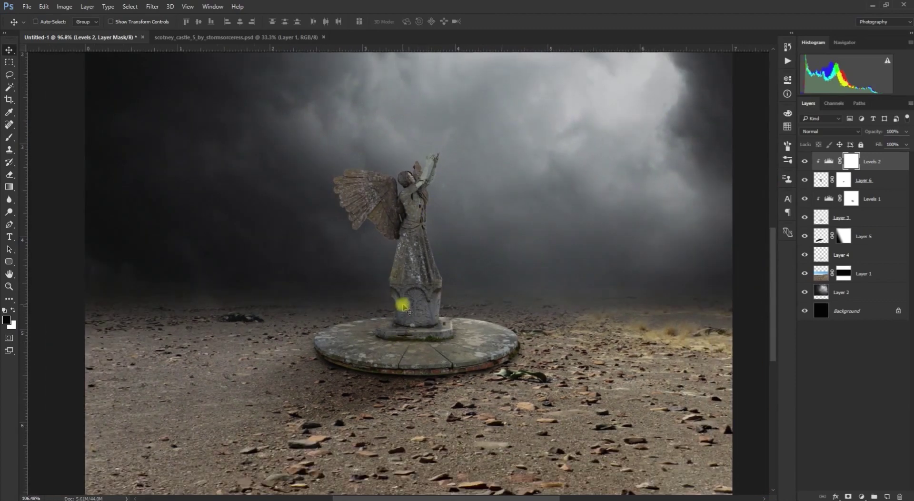
pyautogui.scroll(2, 409, 307)
pyautogui.scroll(-4, 419, 295)
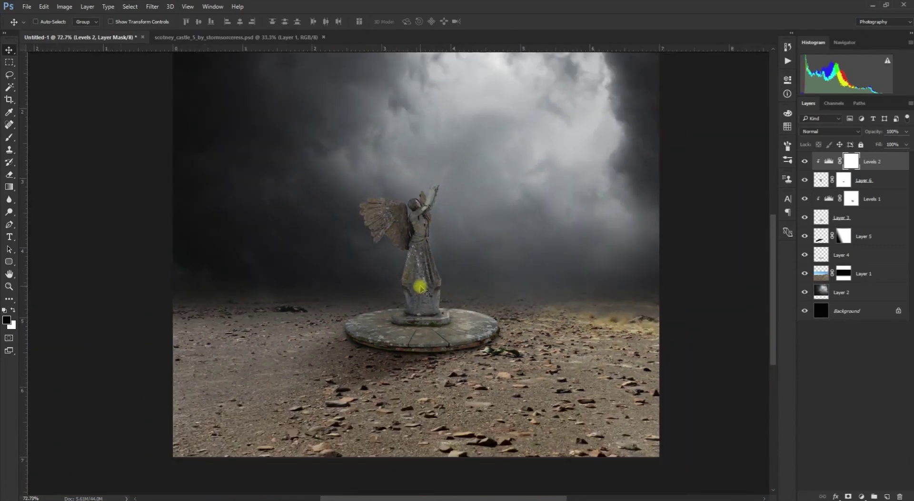
pyautogui.scroll(-3, 421, 288)
pyautogui.scroll(1, 420, 280)
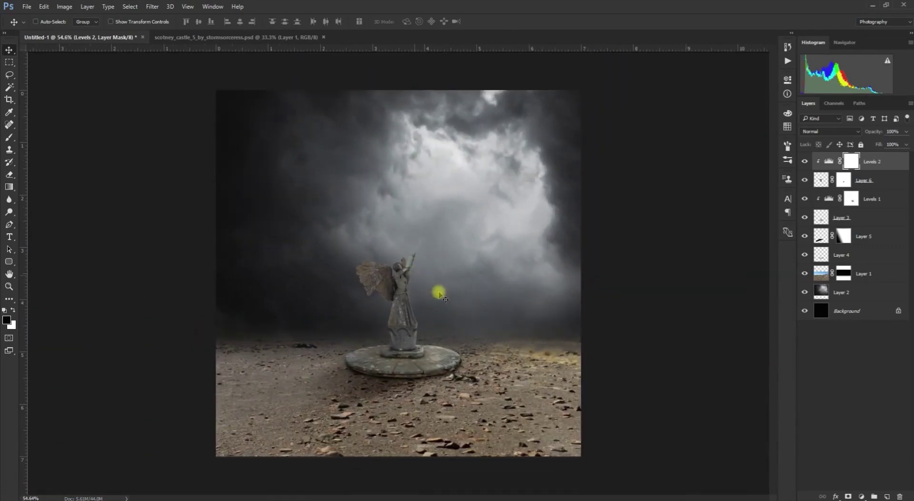
pyautogui.press('Tab')
pyautogui.keyDown('shift'); pyautogui.click(849, 292); pyautogui.keyUp('shift')
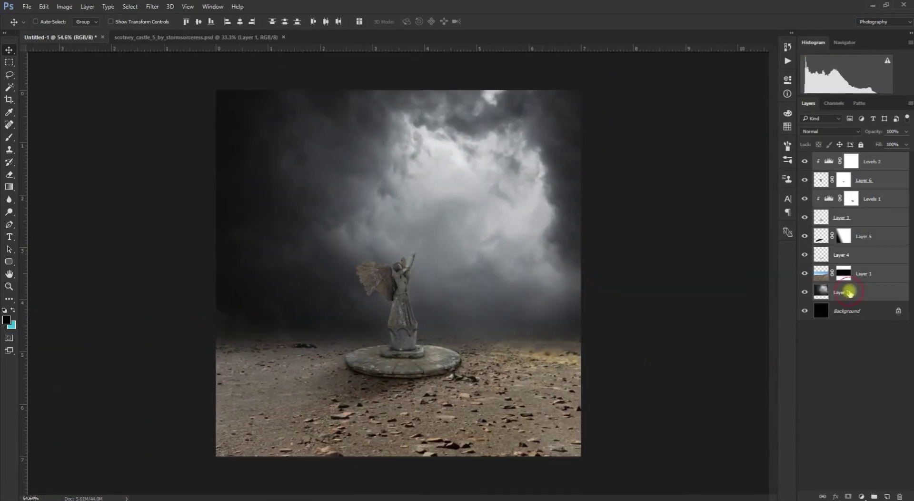
pyautogui.hotkey('ctrl', 'g')
pyautogui.press('Tab')
pyautogui.doubleClick(839, 157)
pyautogui.write('001')
pyautogui.press('Return')
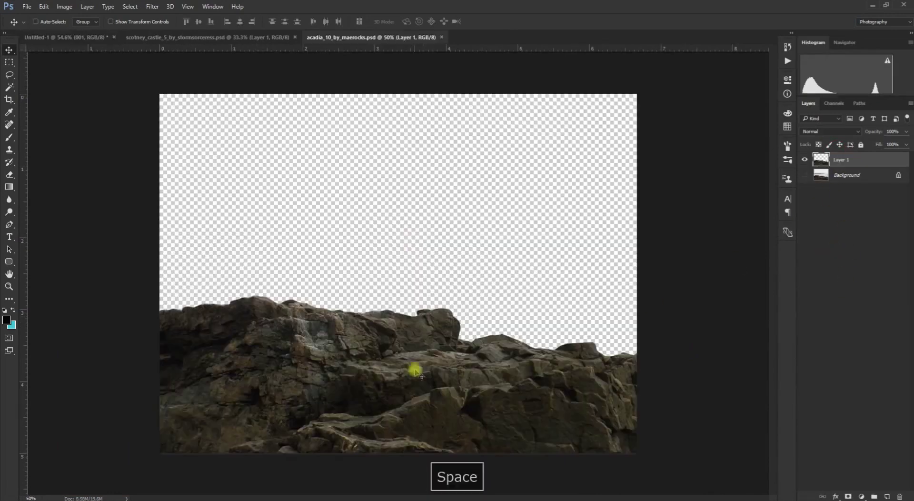
# Bring the cut-out rock layer from acadia_10_by_maerocks.psd into the composite as a new layer.
pyautogui.moveTo(427, 350)
pyautogui.mouseDown()
pyautogui.moveTo(465, 286)
pyautogui.moveTo(434, 366)
pyautogui.moveTo(445, 347)
pyautogui.mouseUp()
pyautogui.hotkey('ctrl', 'z')
pyautogui.hotkey('ctrl', 'a')
pyautogui.hotkey('ctrl', 'd')
pyautogui.moveTo(427, 384); pyautogui.dragTo(384, 321)
# Rotate the rock layer 90° counterclockwise into an upright cliff and flip it horizontally.
pyautogui.hotkey('ctrl', 't')
pyautogui.moveTo(371, 159); pyautogui.dragTo(210, 317)
pyautogui.rightClick(367, 308)
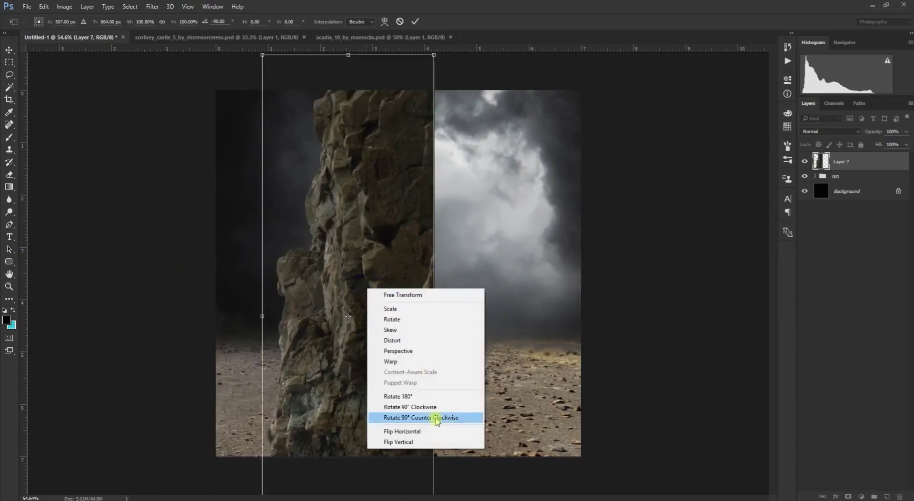
pyautogui.click(428, 429)
# Scale the upright cliff down and position it along the left edge of the composite.
pyautogui.moveTo(435, 59); pyautogui.dragTo(382, 178)
pyautogui.moveTo(365, 361); pyautogui.dragTo(292, 316)
pyautogui.moveTo(321, 135); pyautogui.dragTo(334, 89)
pyautogui.moveTo(271, 392); pyautogui.dragTo(253, 386)
pyautogui.press('Return')
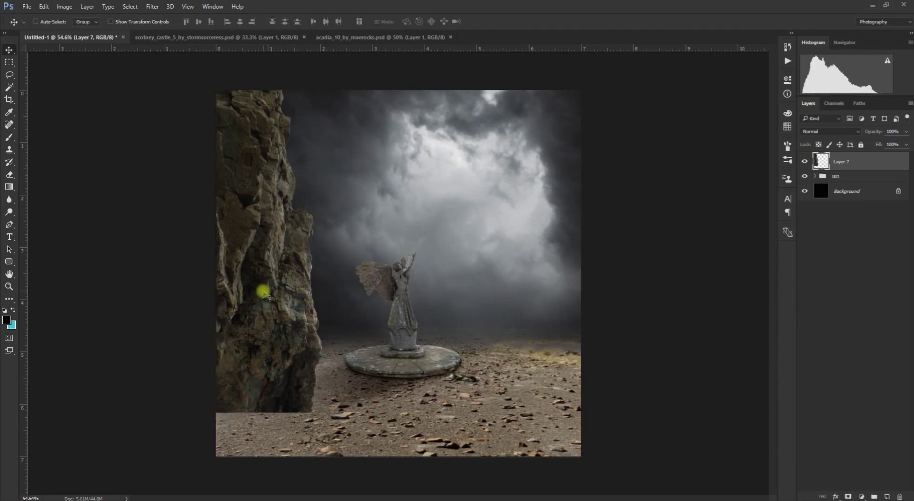
pyautogui.scroll(1, 263, 291)
pyautogui.moveTo(285, 357); pyautogui.dragTo(278, 355)
pyautogui.scroll(-2, 282, 277)
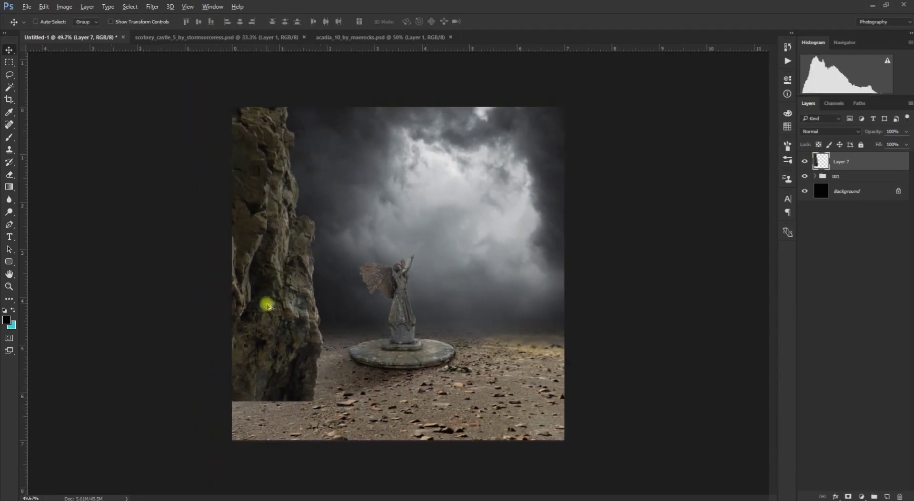
# Duplicate the left cliff toward the middle and flip the copy vertically and horizontally.
pyautogui.moveTo(268, 305); pyautogui.dragTo(408, 313)
pyautogui.hotkey('ctrl', 't')
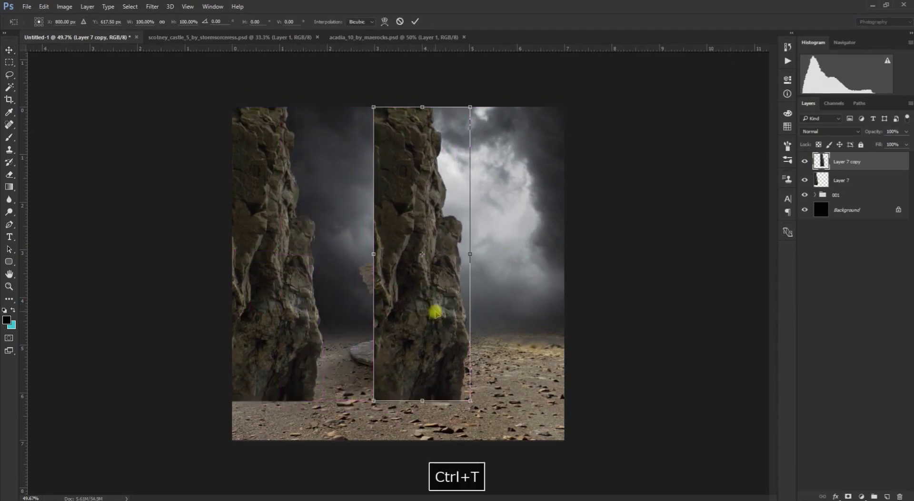
pyautogui.rightClick(435, 309)
pyautogui.click(476, 464)
pyautogui.rightClick(441, 312)
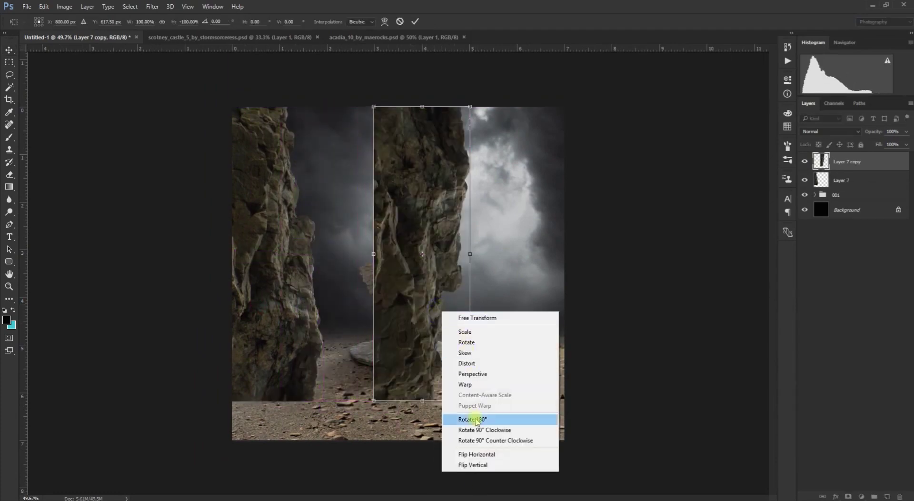
pyautogui.click(470, 455)
# Enlarge the cliff copy to about 110% and place it along the right edge of the composite.
pyautogui.moveTo(435, 363); pyautogui.dragTo(532, 427)
pyautogui.moveTo(486, 320); pyautogui.dragTo(538, 366)
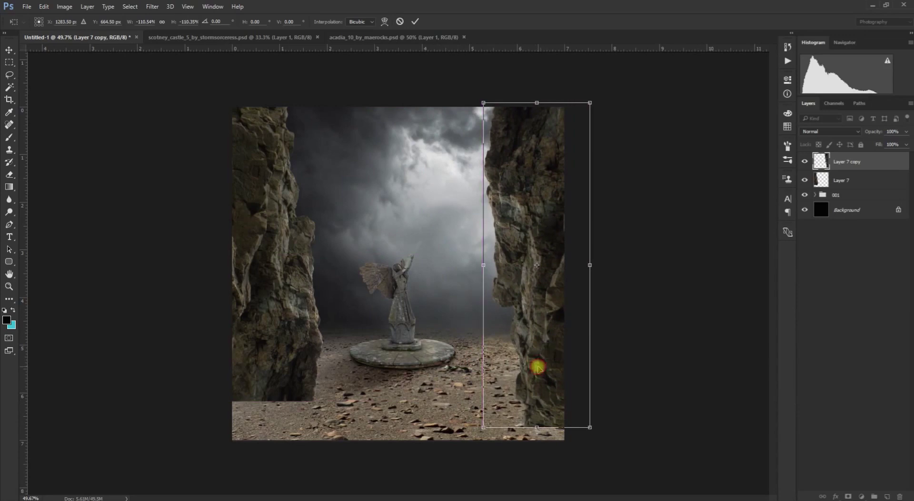
pyautogui.press('Return')
# Scale the left cliff to about 97% and nudge it slightly right and upward.
pyautogui.keyDown('ctrl'); pyautogui.click(305, 342); pyautogui.keyUp('ctrl')
pyautogui.hotkey('ctrl', 't')
pyautogui.moveTo(319, 394); pyautogui.dragTo(321, 388)
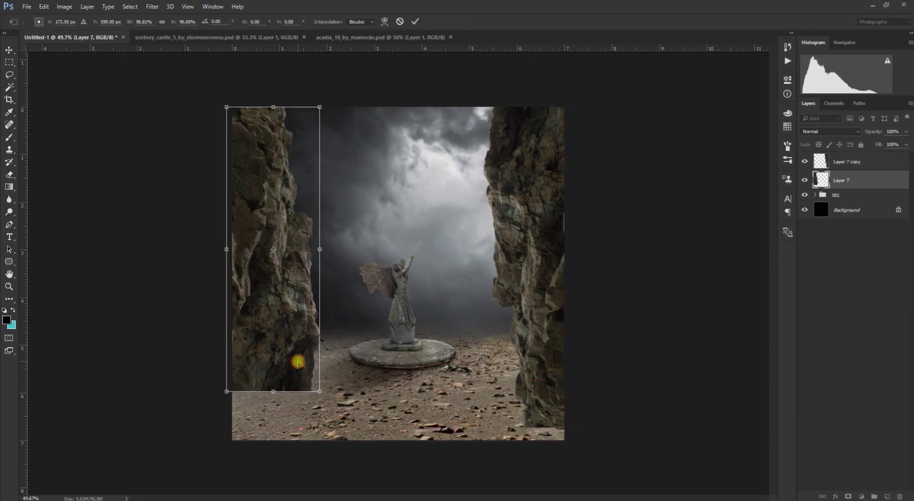
pyautogui.press('Return')
pyautogui.moveTo(280, 327)
pyautogui.mouseDown()
pyautogui.moveTo(293, 335)
pyautogui.moveTo(292, 322)
pyautogui.mouseUp()
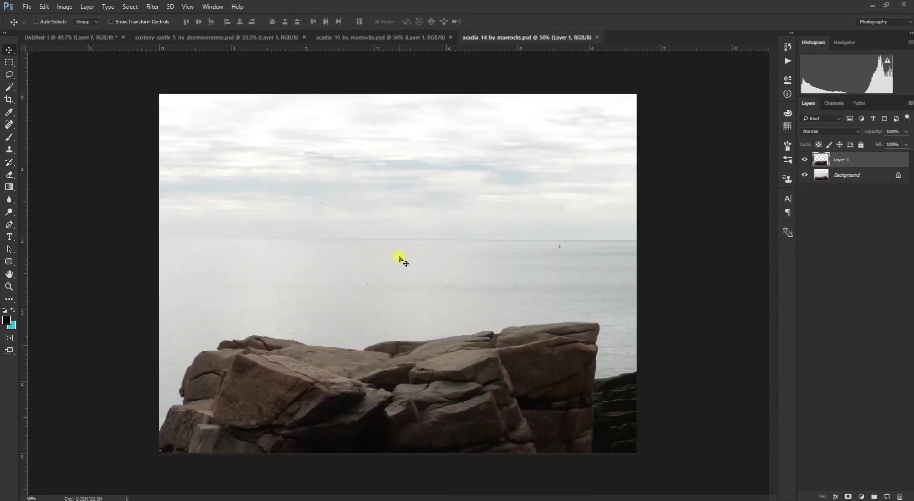
# Bring the cut-out rock from acadia_14_by_maerocks.psd into the composite above Layer 7 and rotate it 90° clockwise.
pyautogui.scroll(1, 399, 259)
pyautogui.moveTo(425, 384); pyautogui.dragTo(351, 271)
pyautogui.hotkey('ctrl', 't')
pyautogui.moveTo(324, 181); pyautogui.dragTo(417, 372)
# Scale the rotated rock to about 44% and place it against the left cliff's inner edge, nudged slightly down and right.
pyautogui.moveTo(332, 70); pyautogui.dragTo(301, 167)
pyautogui.moveTo(266, 287); pyautogui.dragTo(310, 295)
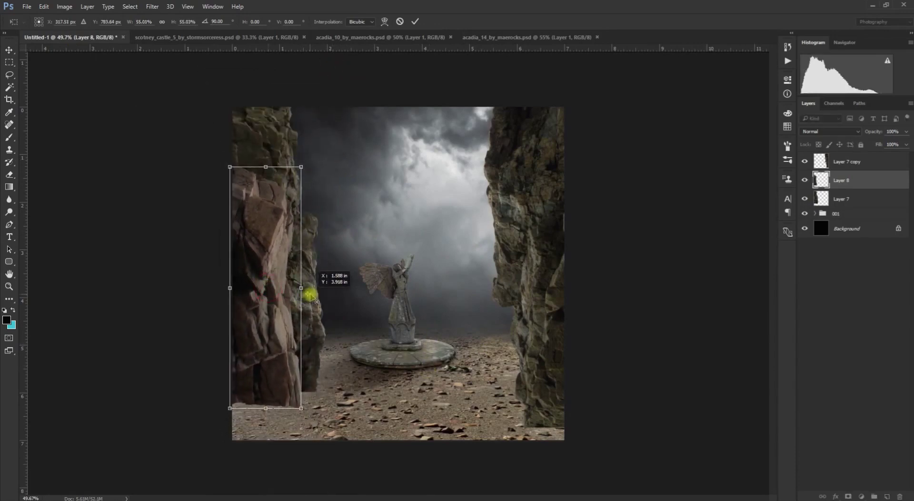
pyautogui.hotkey('ctrl', 'z')
pyautogui.moveTo(265, 358); pyautogui.dragTo(312, 342)
pyautogui.moveTo(349, 153); pyautogui.dragTo(335, 201)
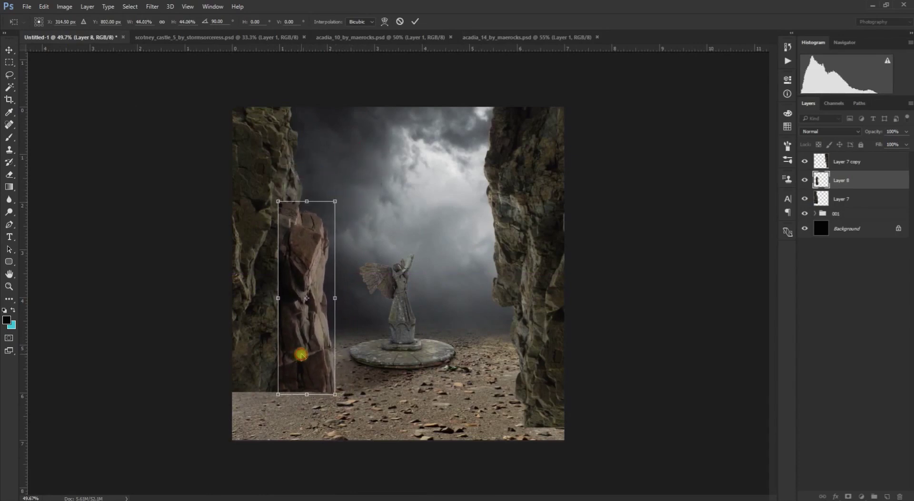
pyautogui.doubleClick(301, 354)
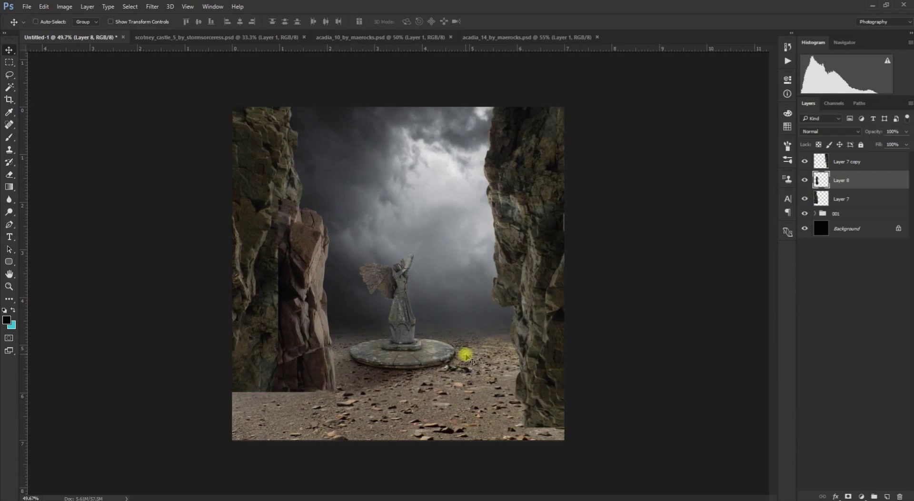
pyautogui.press('Down')
pyautogui.press('Right')
pyautogui.press('Right')
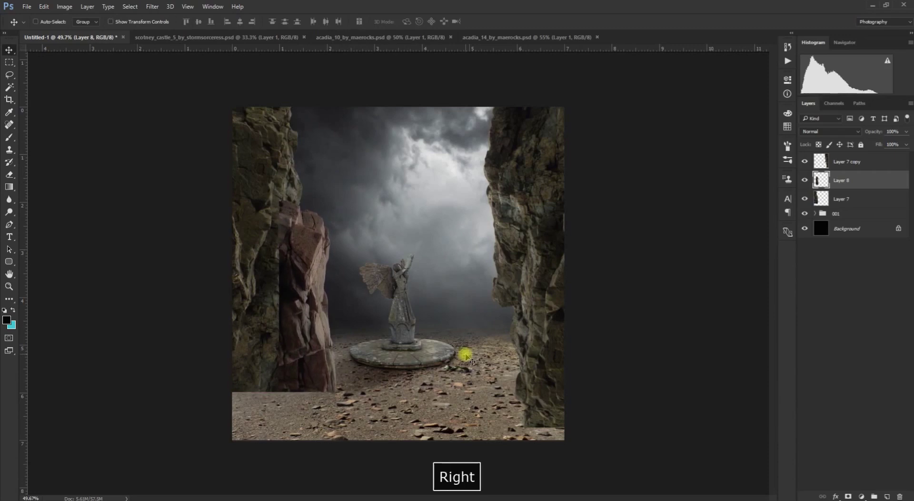
# Enlarge the rock beside the left cliff to about 104%, keeping its base in place.
pyautogui.hotkey('ctrl', 't')
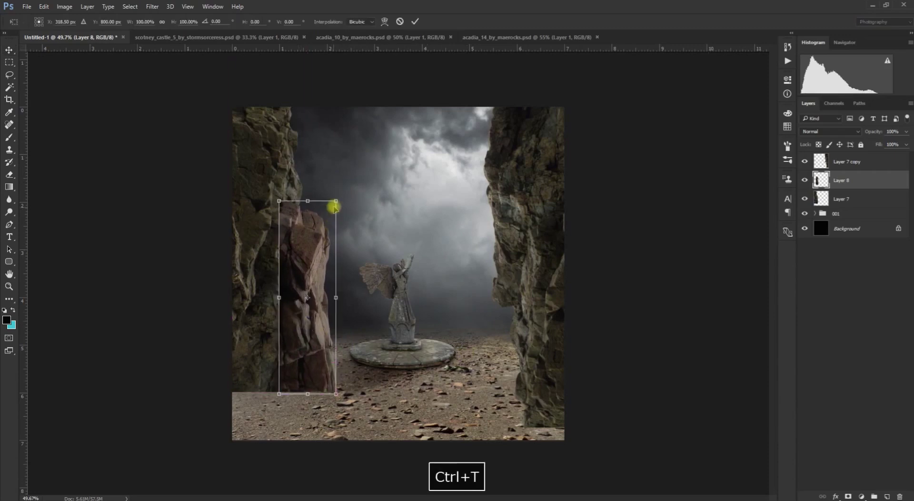
pyautogui.moveTo(333, 198)
pyautogui.mouseDown()
pyautogui.moveTo(347, 188)
pyautogui.moveTo(338, 192)
pyautogui.mouseUp()
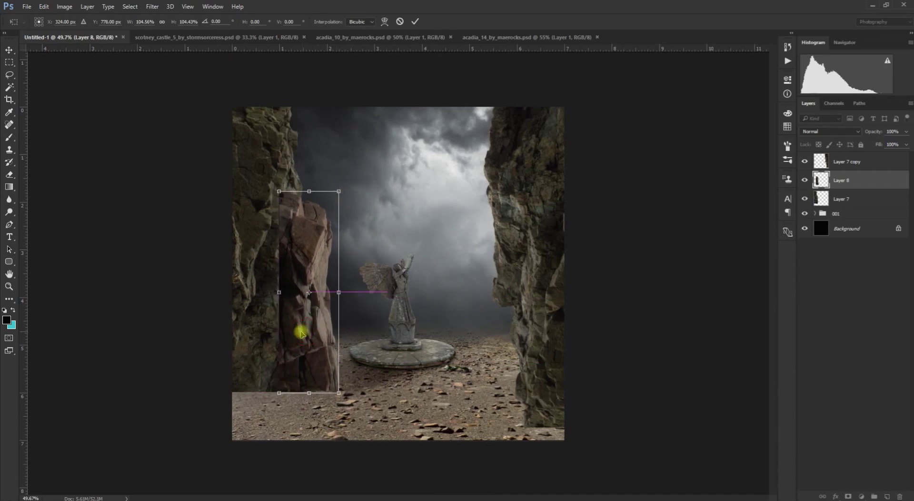
pyautogui.press('Return')
# Duplicate the rock toward the middle of the composite and flip the copy horizontally.
pyautogui.keyDown('alt'); pyautogui.moveTo(306, 336); pyautogui.dragTo(406, 348); pyautogui.keyUp('alt')
pyautogui.hotkey('ctrl', 't')
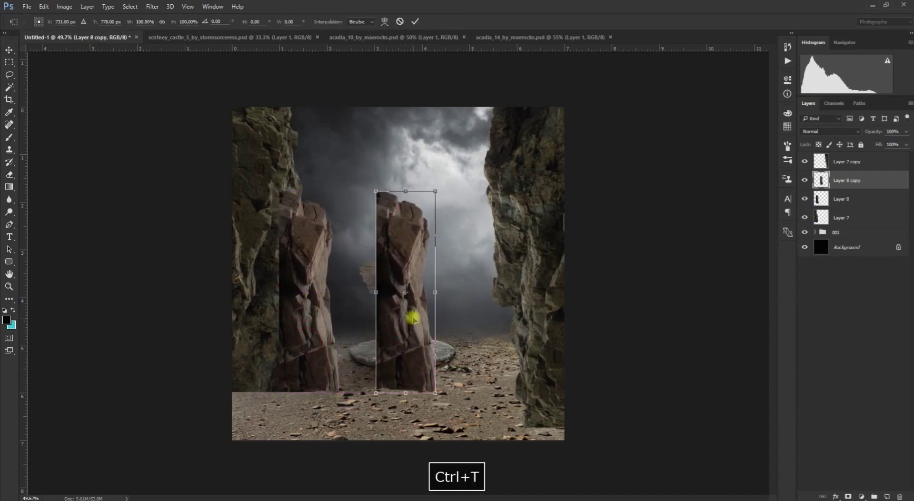
pyautogui.rightClick(404, 308)
pyautogui.click(455, 459)
# Move the flipped rock copy against the right cliff, tilt it about -6° and enlarge it to fit the cliff.
pyautogui.moveTo(408, 332); pyautogui.dragTo(491, 363)
pyautogui.moveTo(583, 369); pyautogui.dragTo(589, 348)
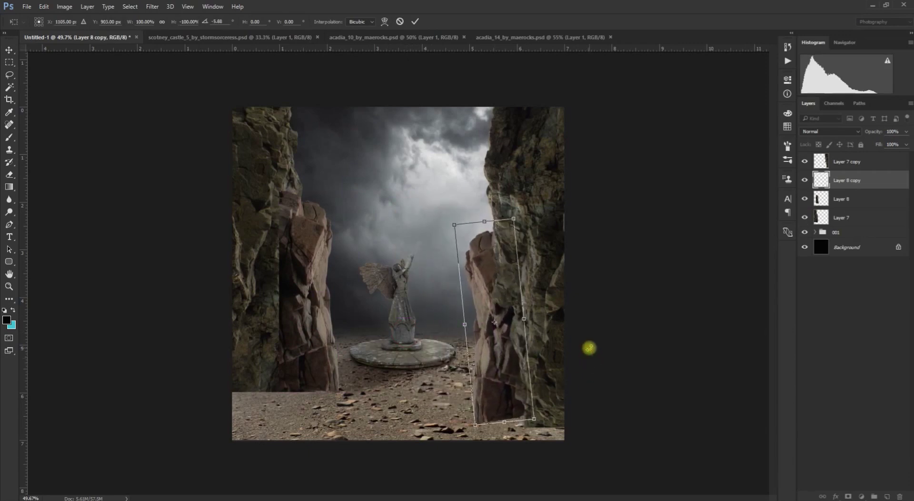
pyautogui.moveTo(516, 218); pyautogui.dragTo(540, 194)
pyautogui.moveTo(525, 352); pyautogui.dragTo(534, 393)
pyautogui.press('Return')
# Trim the bottom of the right rock copy straight, level with the base of the right cliff.
pyautogui.press('m')
pyautogui.moveTo(564, 439); pyautogui.dragTo(436, 426)
pyautogui.press('Delete')
pyautogui.hotkey('ctrl', 'd')
pyautogui.press('v')
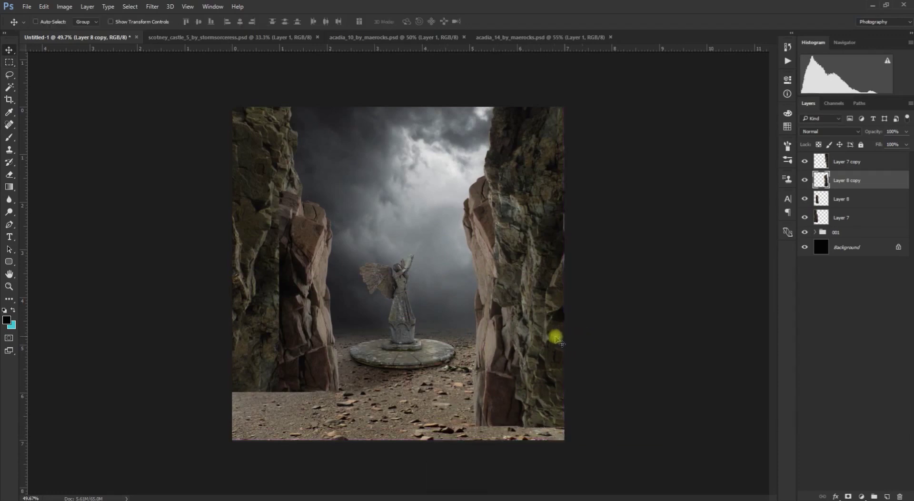
# Reduce the right rock copy's saturation to about -27 with Hue/Saturation.
pyautogui.scroll(2, 500, 280)
pyautogui.press('space')
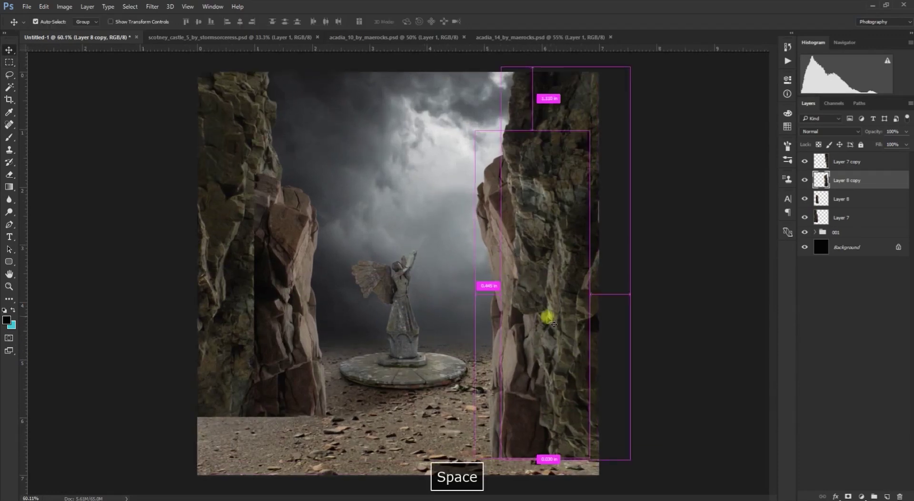
pyautogui.hotkey('ctrl', 'u')
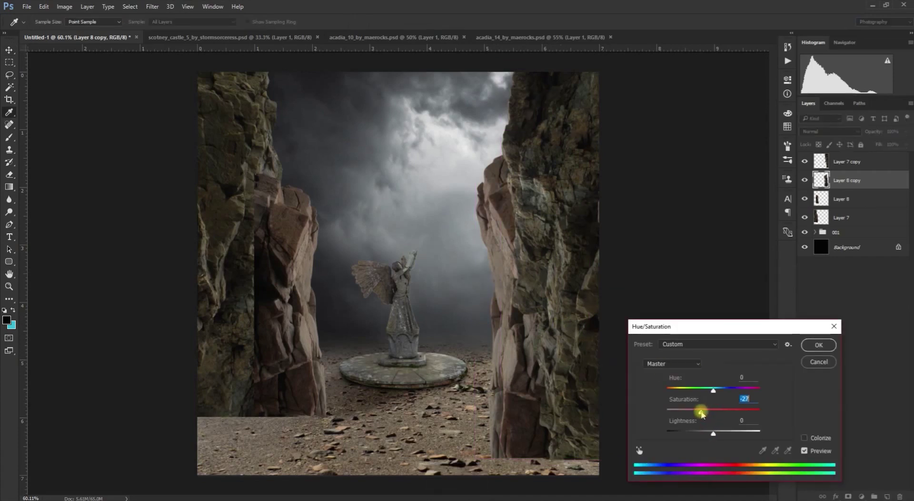
pyautogui.click(819, 346)
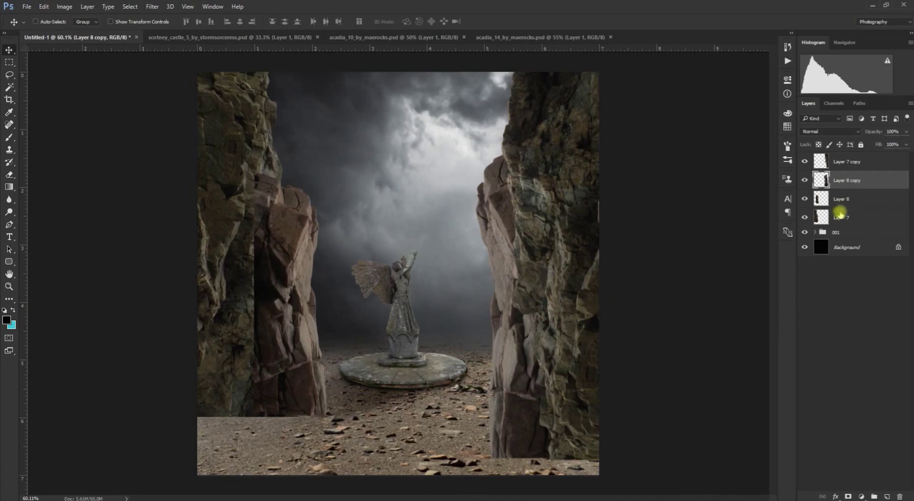
# Apply the same Hue/Saturation adjustment to the left rock on Layer 8, keeping its position.
pyautogui.click(831, 203)
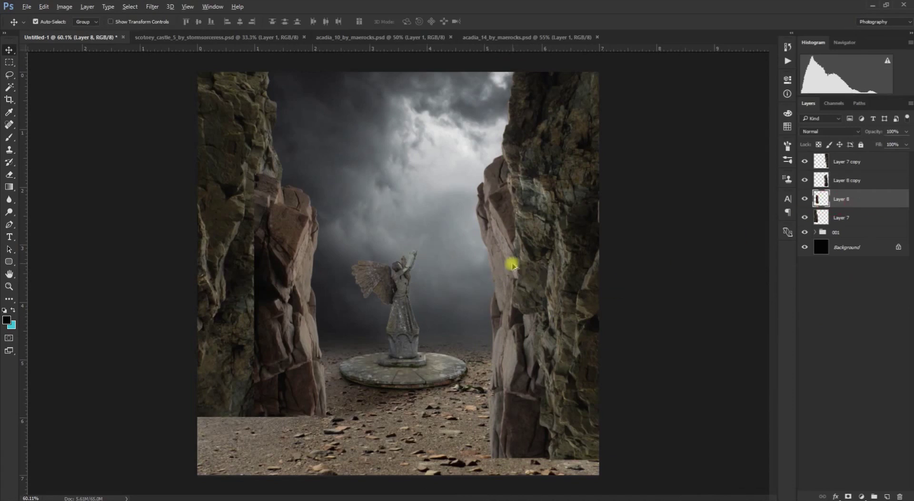
pyautogui.hotkey('ctrl', 'alt', 'u')
pyautogui.press('Return')
pyautogui.moveTo(342, 313); pyautogui.dragTo(302, 271)
pyautogui.hotkey('ctrl', 'z')
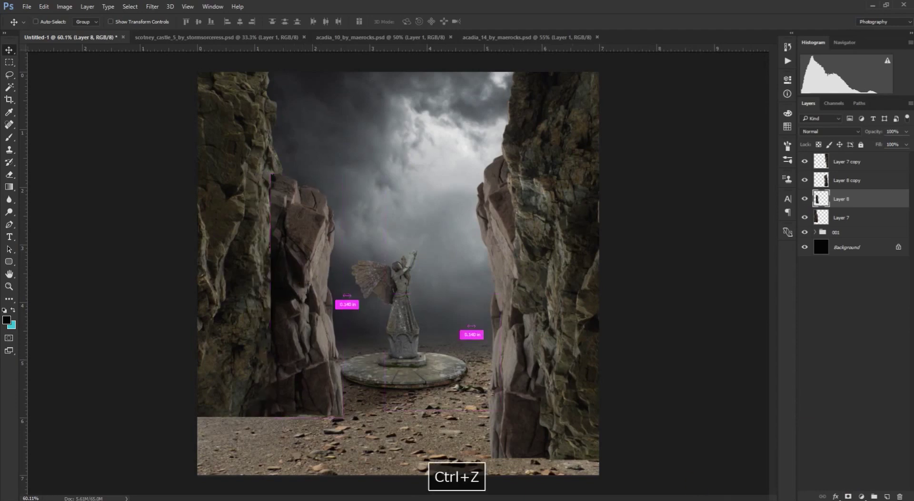
# Add a layer mask to Layer 8 and brush black with a larger rough brush over the rock's upper seam with the cliff.
pyautogui.click(848, 495)
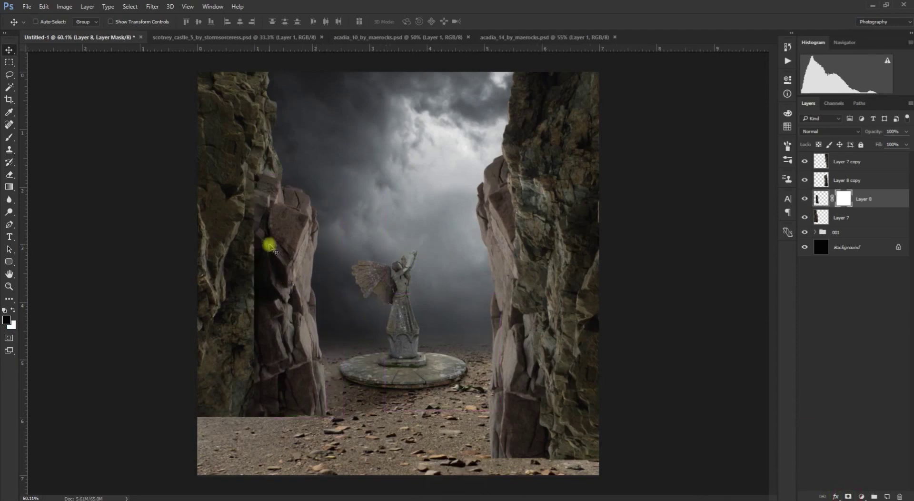
pyautogui.press('b')
pyautogui.scroll(3, 243, 176)
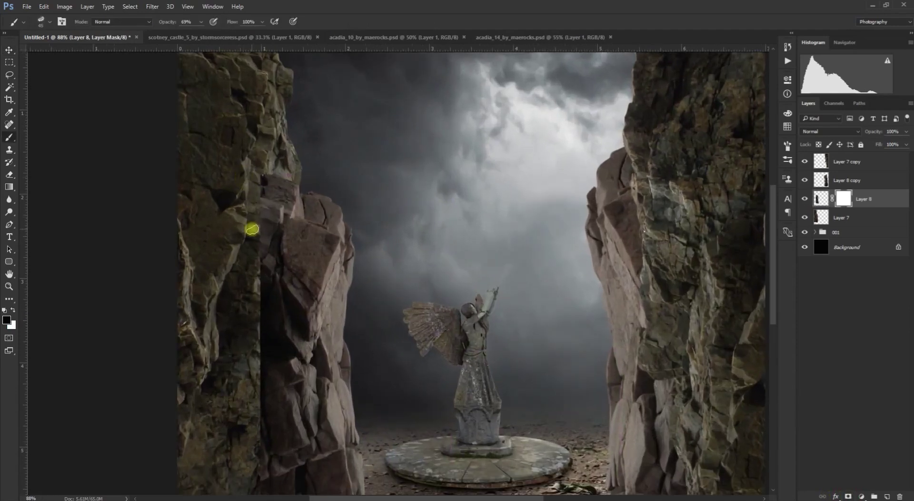
pyautogui.press(']')
pyautogui.press(']')
pyautogui.press(']')
pyautogui.press(']')
pyautogui.press(']')
pyautogui.press(']')
pyautogui.press(']')
pyautogui.press(']')
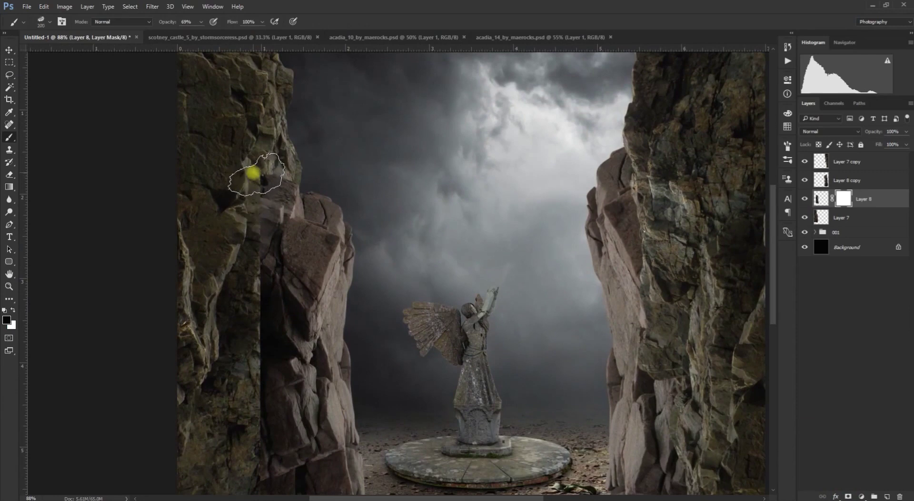
pyautogui.moveTo(249, 171)
pyautogui.mouseDown()
pyautogui.moveTo(229, 192)
pyautogui.moveTo(242, 173)
pyautogui.moveTo(225, 180)
pyautogui.moveTo(233, 187)
pyautogui.mouseUp()
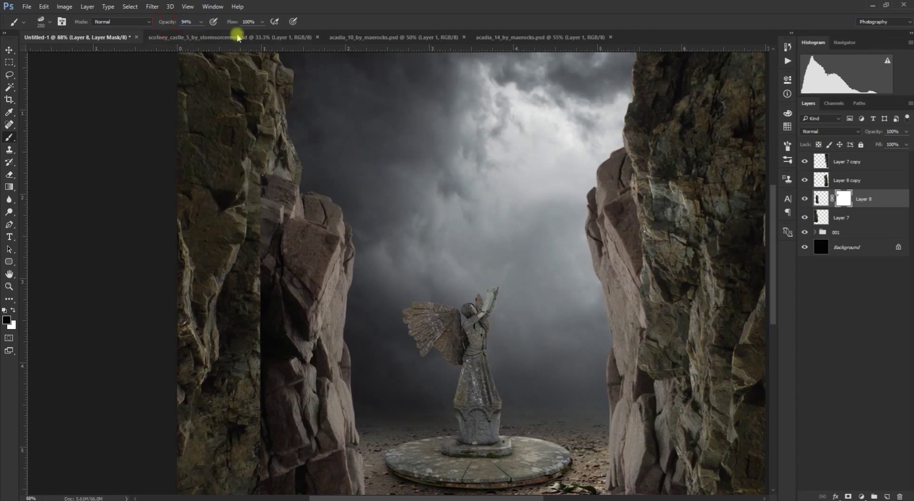
# Paint black at 94% opacity on the Layer 8 mask down the left rock's hard edge to its base.
pyautogui.moveTo(247, 183)
pyautogui.mouseDown()
pyautogui.moveTo(233, 200)
pyautogui.moveTo(228, 259)
pyautogui.moveTo(238, 243)
pyautogui.mouseUp()
pyautogui.moveTo(220, 309)
pyautogui.mouseDown()
pyautogui.moveTo(249, 267)
pyautogui.moveTo(219, 318)
pyautogui.moveTo(230, 211)
pyautogui.moveTo(245, 238)
pyautogui.moveTo(230, 345)
pyautogui.moveTo(243, 326)
pyautogui.moveTo(248, 343)
pyautogui.moveTo(234, 453)
pyautogui.moveTo(253, 388)
pyautogui.moveTo(259, 257)
pyautogui.moveTo(282, 230)
pyautogui.mouseUp()
pyautogui.press('space')
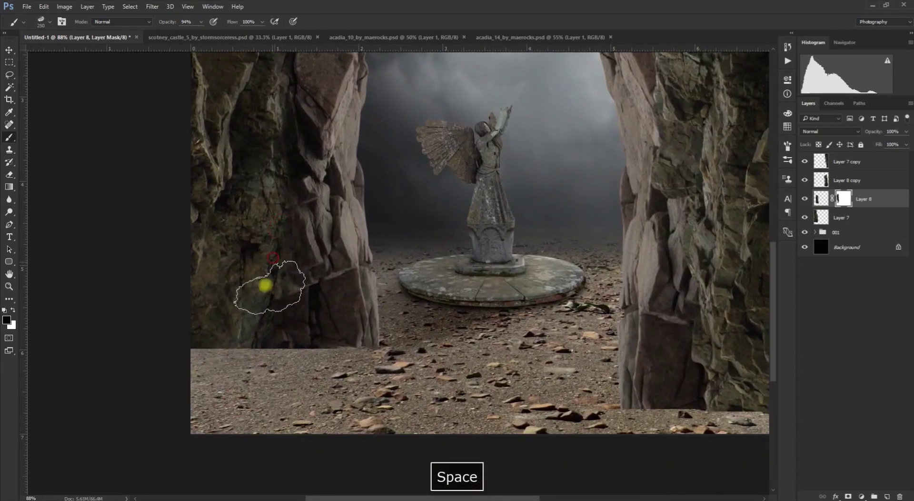
pyautogui.moveTo(253, 326); pyautogui.dragTo(224, 355)
pyautogui.moveTo(259, 336); pyautogui.dragTo(212, 367)
# Add a layer mask to Layer 7 copy and paint away part of the right cliff's inner edge where it covers the rock.
pyautogui.press('space')
pyautogui.moveTo(370, 200); pyautogui.dragTo(185, 274)
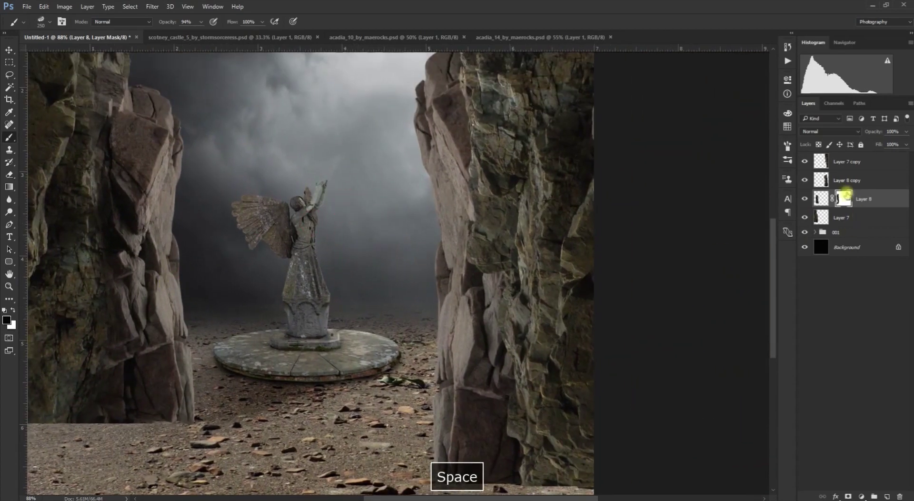
pyautogui.click(854, 178)
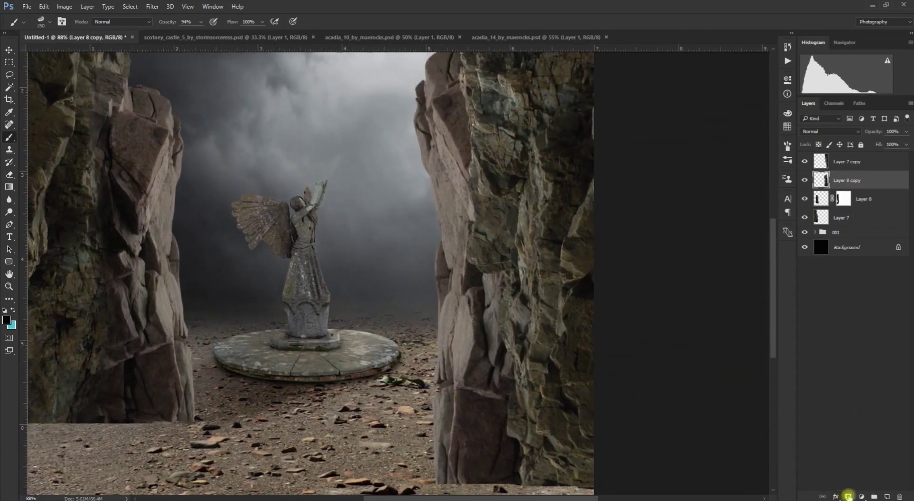
pyautogui.click(857, 162)
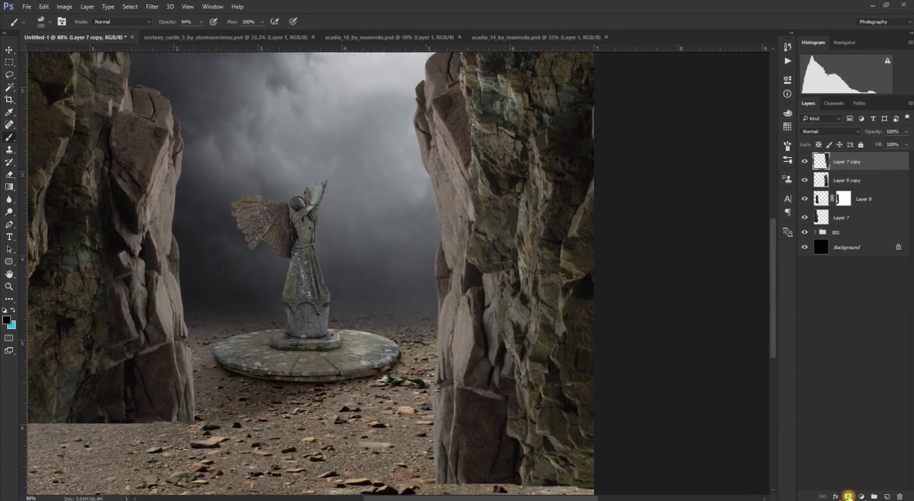
pyautogui.click(847, 496)
pyautogui.press('space')
pyautogui.moveTo(457, 125); pyautogui.dragTo(453, 213)
pyautogui.moveTo(437, 172)
pyautogui.mouseDown()
pyautogui.moveTo(430, 196)
pyautogui.moveTo(438, 155)
pyautogui.moveTo(448, 225)
pyautogui.moveTo(465, 208)
pyautogui.mouseUp()
pyautogui.moveTo(484, 277)
pyautogui.mouseDown()
pyautogui.moveTo(479, 309)
pyautogui.moveTo(487, 267)
pyautogui.moveTo(486, 394)
pyautogui.moveTo(499, 370)
pyautogui.moveTo(488, 296)
pyautogui.moveTo(496, 381)
pyautogui.moveTo(505, 291)
pyautogui.mouseUp()
# Continue masking Layer 7 copy along the lower and upper seam so the right cliff blends into the rock.
pyautogui.press('space')
pyautogui.moveTo(493, 417)
pyautogui.mouseDown()
pyautogui.moveTo(504, 367)
pyautogui.moveTo(503, 266)
pyautogui.mouseUp()
pyautogui.moveTo(514, 233)
pyautogui.mouseDown()
pyautogui.moveTo(505, 362)
pyautogui.moveTo(513, 330)
pyautogui.moveTo(527, 360)
pyautogui.moveTo(521, 421)
pyautogui.moveTo(557, 395)
pyautogui.moveTo(537, 433)
pyautogui.moveTo(511, 398)
pyautogui.moveTo(502, 290)
pyautogui.moveTo(489, 367)
pyautogui.mouseUp()
pyautogui.moveTo(489, 302); pyautogui.dragTo(489, 333)
pyautogui.press('space')
pyautogui.moveTo(505, 81); pyautogui.dragTo(487, 285)
pyautogui.moveTo(476, 242); pyautogui.dragTo(467, 347)
pyautogui.press('v')
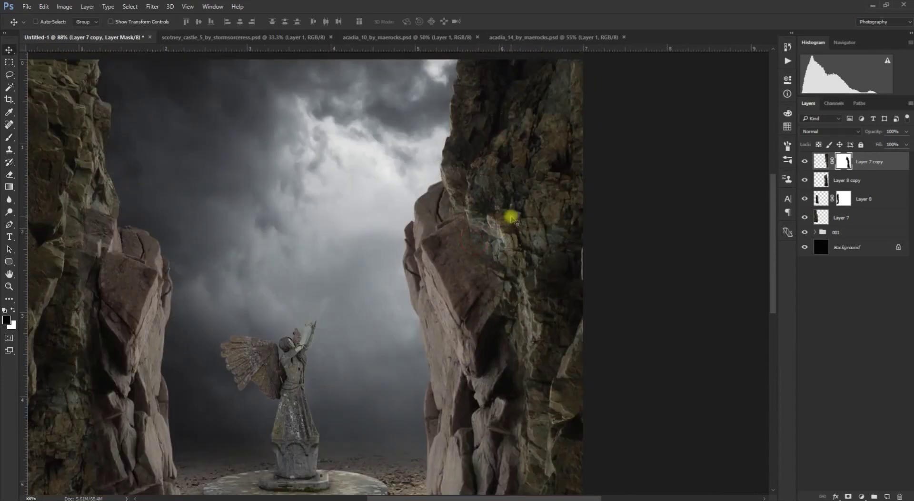
pyautogui.scroll(-2, 511, 218)
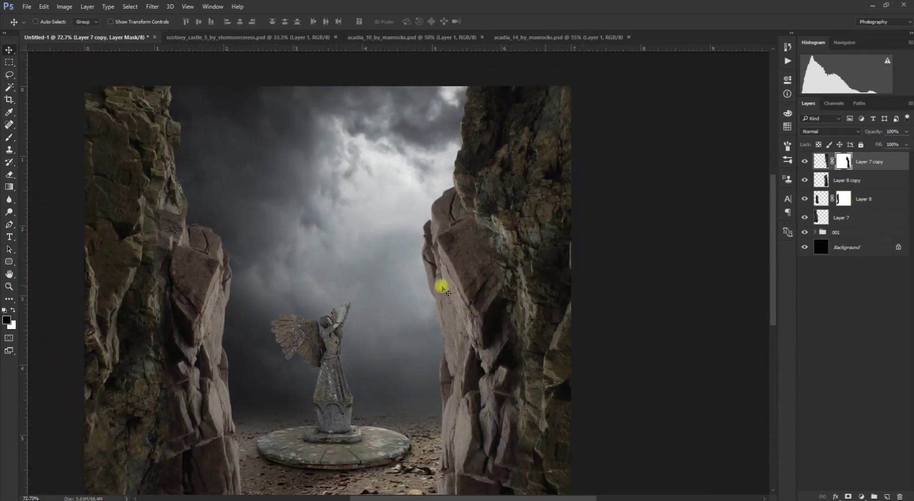
pyautogui.scroll(-2, 476, 232)
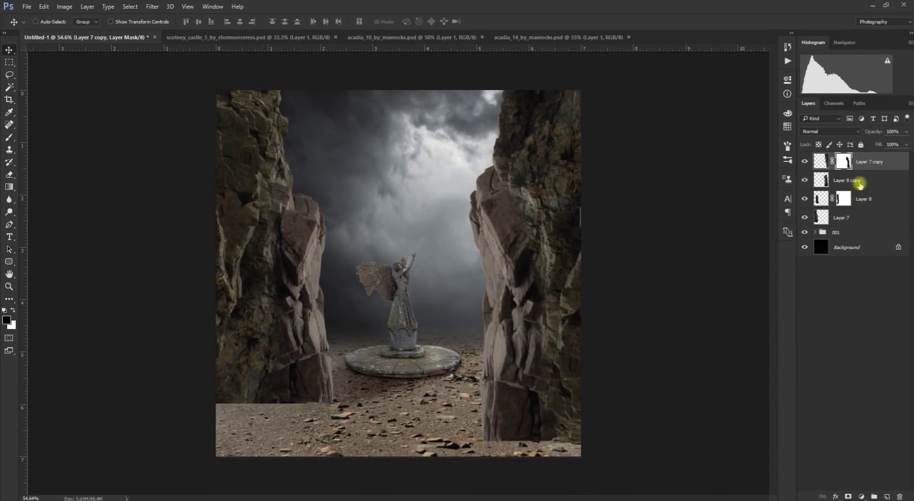
# Group Layer 7 copy with Layer 8 copy, and put Layer 8 and Layer 7 in a second group.
pyautogui.click(860, 184)
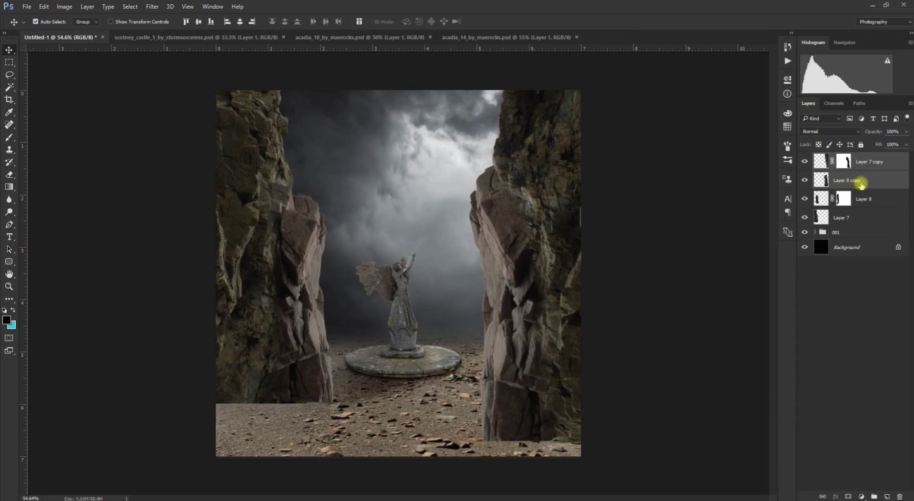
pyautogui.hotkey('ctrl', 'g')
pyautogui.click(860, 179)
pyautogui.keyDown('shift'); pyautogui.click(858, 196); pyautogui.keyUp('shift')
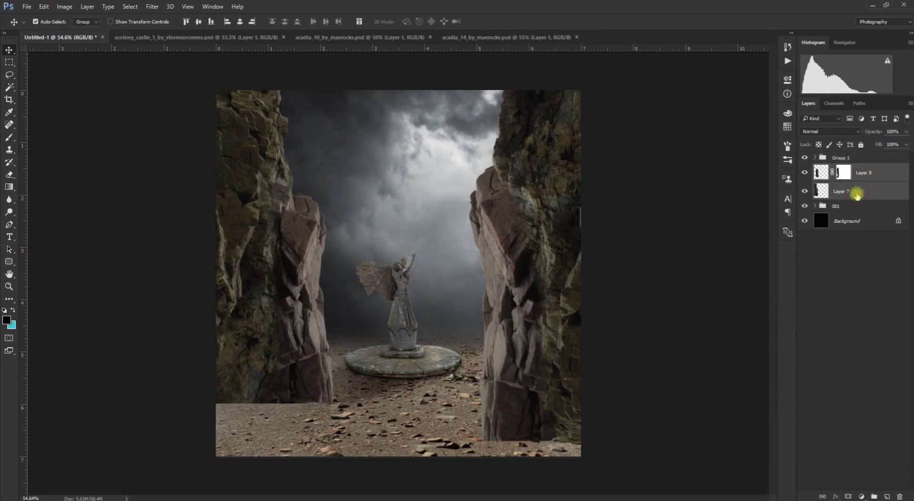
pyautogui.hotkey('ctrl', 'g')
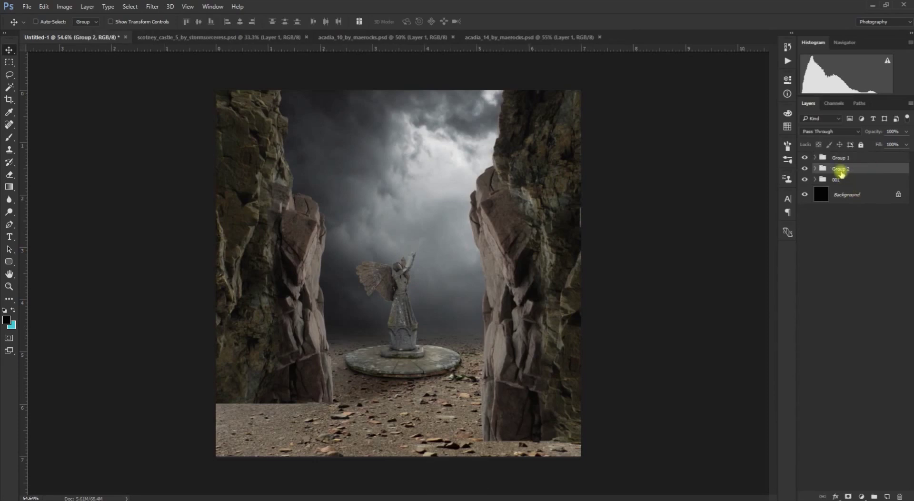
# Rotate the left cliff group about 8°, scale it to about 122.5% and reposition it along the composite's left edge.
pyautogui.moveTo(404, 263); pyautogui.dragTo(377, 262)
pyautogui.hotkey('ctrl', 'z')
pyautogui.hotkey('ctrl', 't')
pyautogui.moveTo(431, 222); pyautogui.dragTo(434, 238)
pyautogui.moveTo(310, 411); pyautogui.dragTo(326, 432)
pyautogui.moveTo(296, 366); pyautogui.dragTo(286, 356)
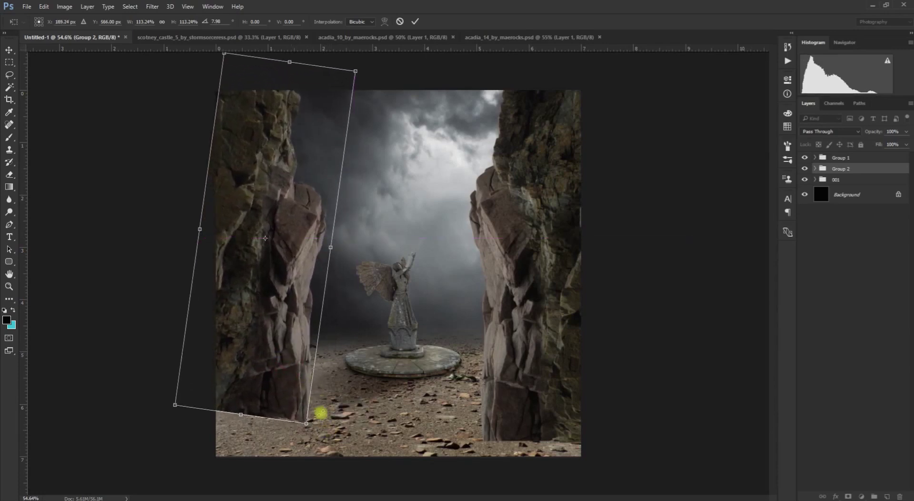
pyautogui.moveTo(308, 422); pyautogui.dragTo(320, 434)
pyautogui.moveTo(288, 381); pyautogui.dragTo(293, 375)
pyautogui.press('Return')
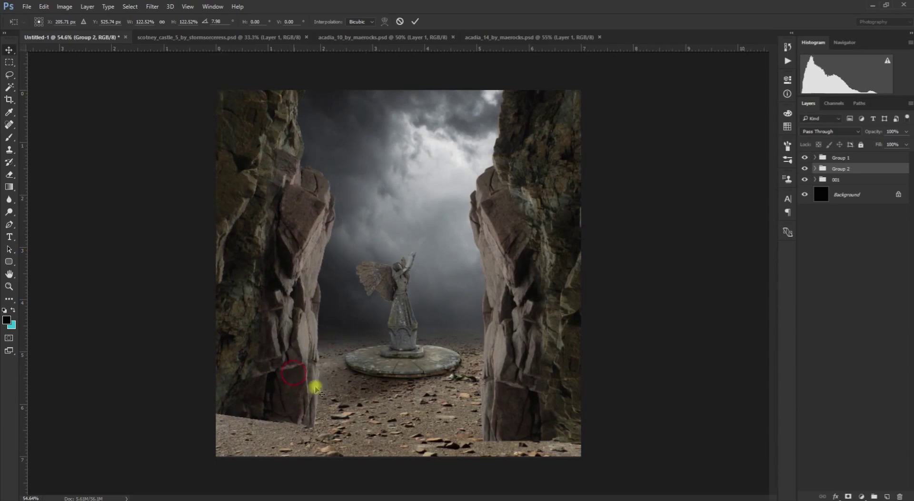
# Add a layer mask to Group 2 and fill a rectangle across the cliff's slanted bottom with black to level the base.
pyautogui.click(845, 495)
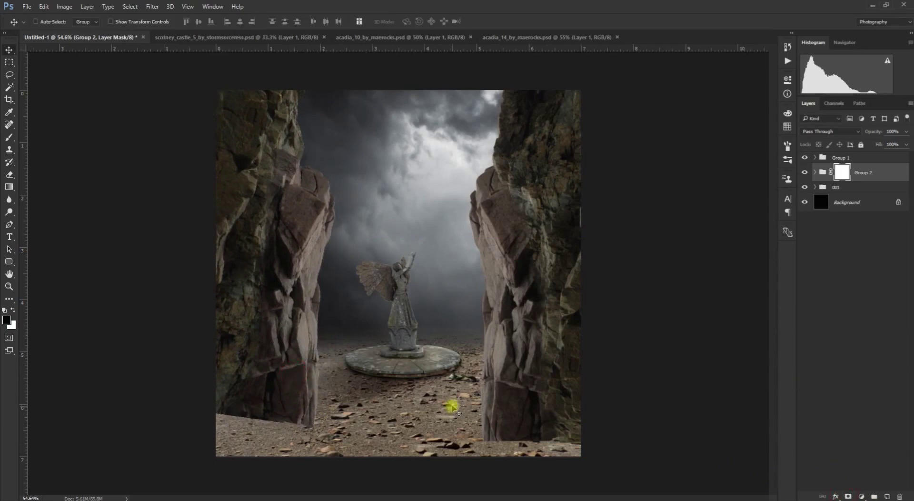
pyautogui.press('m')
pyautogui.moveTo(357, 464); pyautogui.dragTo(181, 411)
pyautogui.hotkey('alt', 'Delete')
pyautogui.hotkey('ctrl', 'd')
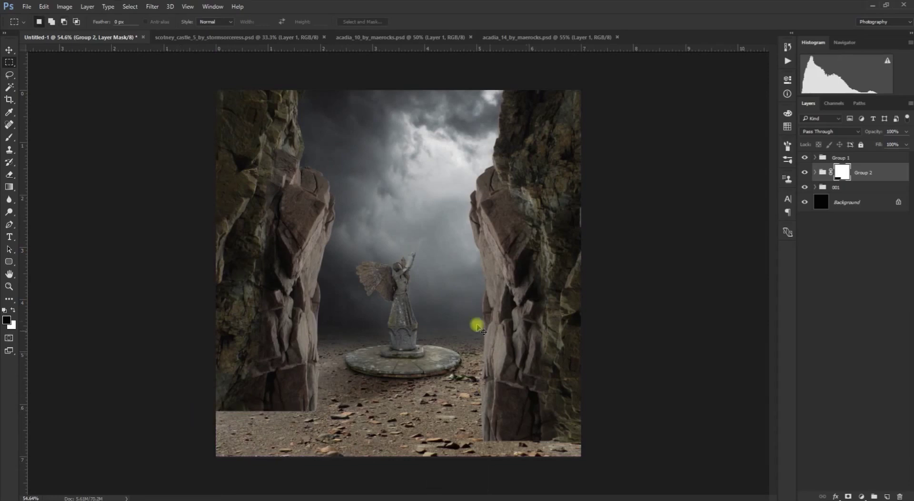
# Draw a short black-to-transparent gradient on the Group 2 mask at the left cliff's base to soften its ground edge.
pyautogui.press('v')
pyautogui.scroll(1, 431, 299)
pyautogui.press('space')
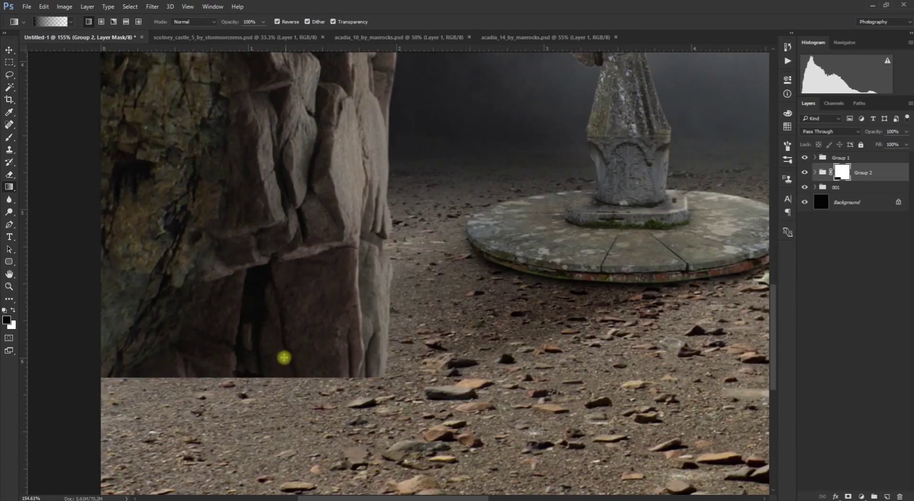
pyautogui.moveTo(285, 358)
pyautogui.mouseDown()
pyautogui.moveTo(290, 401)
pyautogui.moveTo(287, 369)
pyautogui.mouseUp()
pyautogui.scroll(-5, 329, 293)
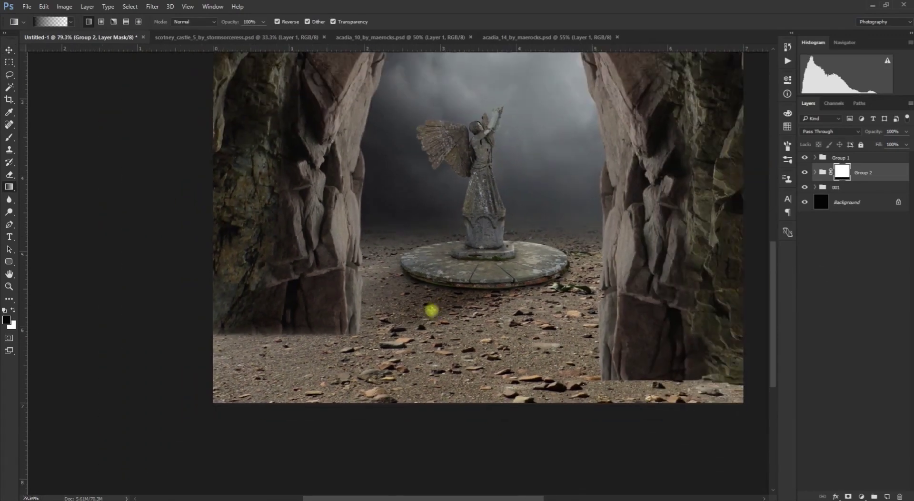
# Add a layer mask to Group 1 and draw a short black-to-transparent gradient at the right cliff's base to soften its ground edge.
pyautogui.press('v')
pyautogui.keyDown('ctrl'); pyautogui.click(685, 311); pyautogui.keyUp('ctrl')
pyautogui.scroll(2, 688, 311)
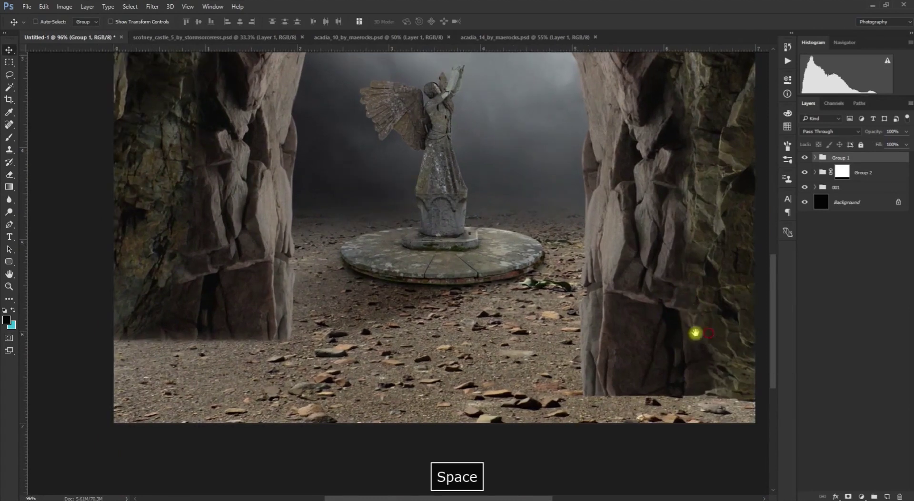
pyautogui.moveTo(708, 332); pyautogui.dragTo(578, 327)
pyautogui.click(848, 496)
pyautogui.scroll(2, 547, 369)
pyautogui.press('g')
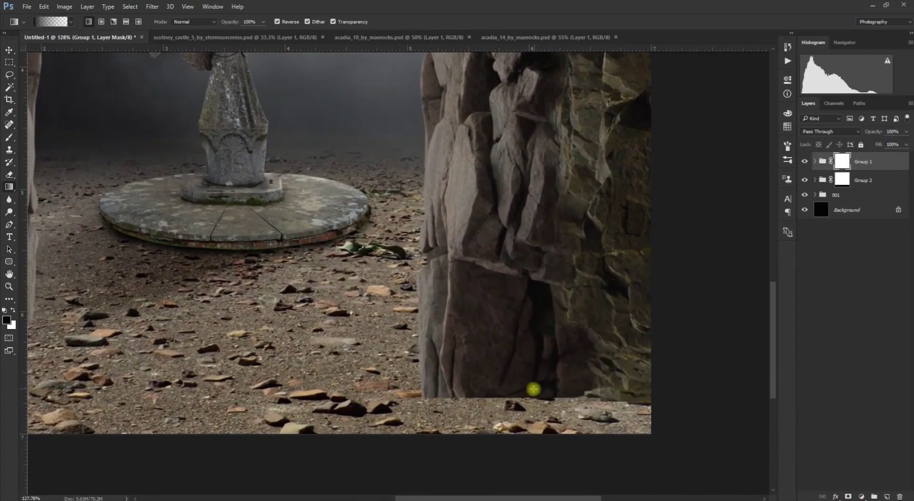
pyautogui.moveTo(527, 367); pyautogui.dragTo(529, 404)
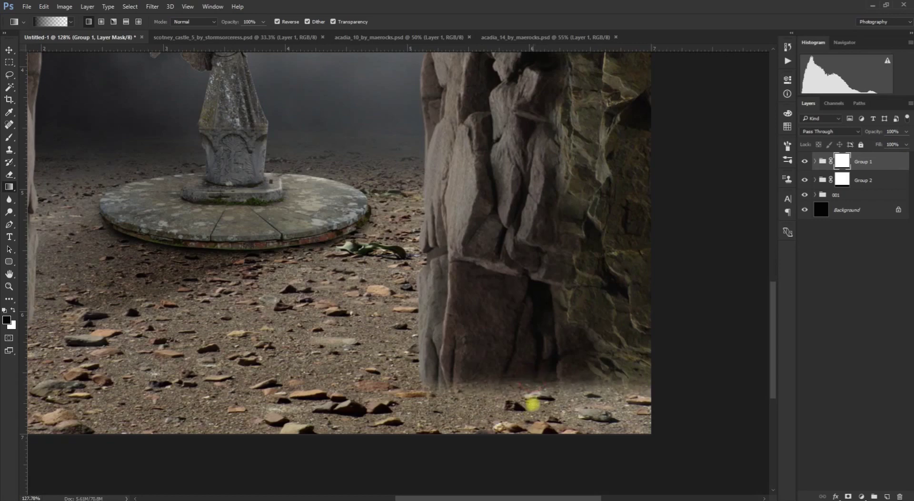
pyautogui.scroll(-3, 513, 359)
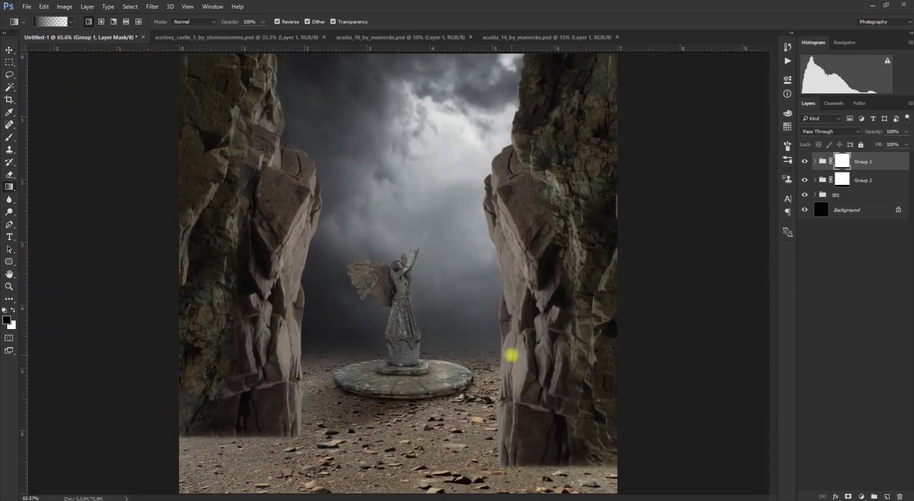
pyautogui.scroll(-1, 511, 355)
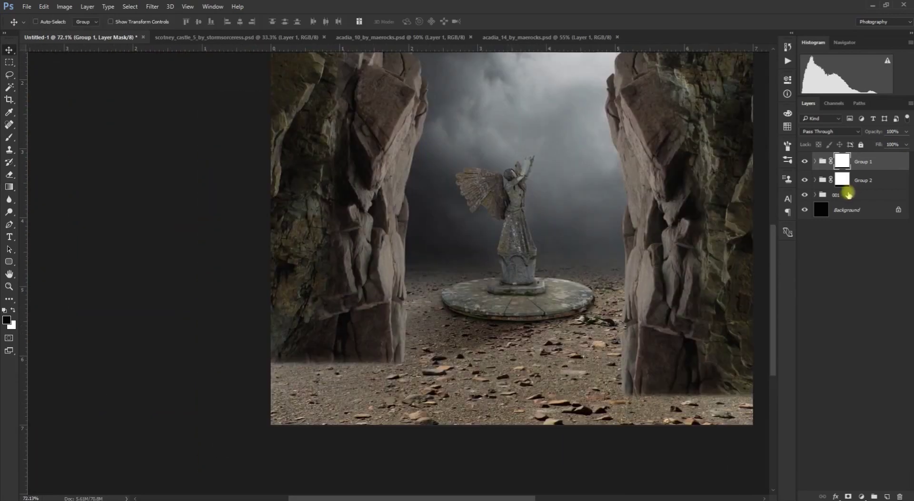
# Add a new layer above group 001 and outline a slanted ground shadow below the left cliff with the Pen tool as a selection.
pyautogui.click(848, 194)
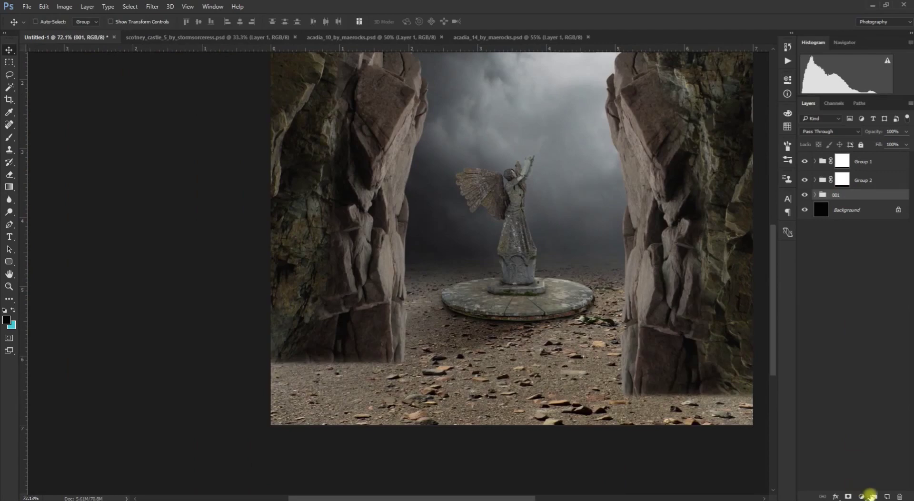
pyautogui.click(888, 495)
pyautogui.scroll(2, 324, 419)
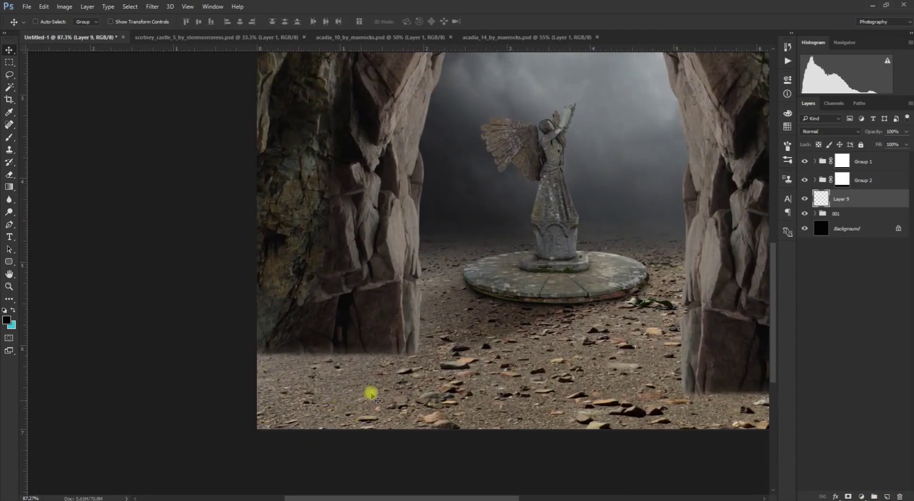
pyautogui.press('p')
pyautogui.click(417, 355)
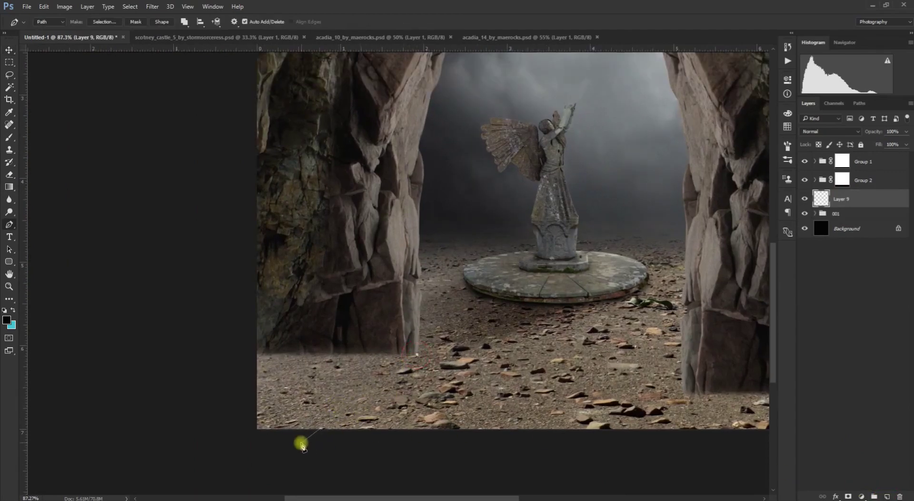
pyautogui.click(301, 444)
pyautogui.click(218, 448)
pyautogui.moveTo(233, 347); pyautogui.dragTo(272, 334)
pyautogui.moveTo(379, 329); pyautogui.dragTo(401, 332)
pyautogui.hotkey('ctrl', 'Return')
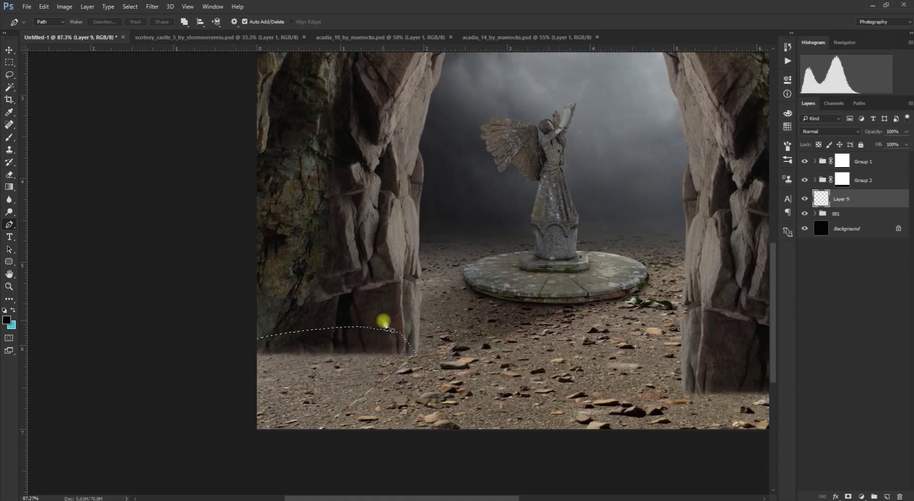
# Fill the left shadow selection with black on another new layer, deselect, and set the layer to Soft Light.
pyautogui.hotkey('ctrl', 'shift', 'n')
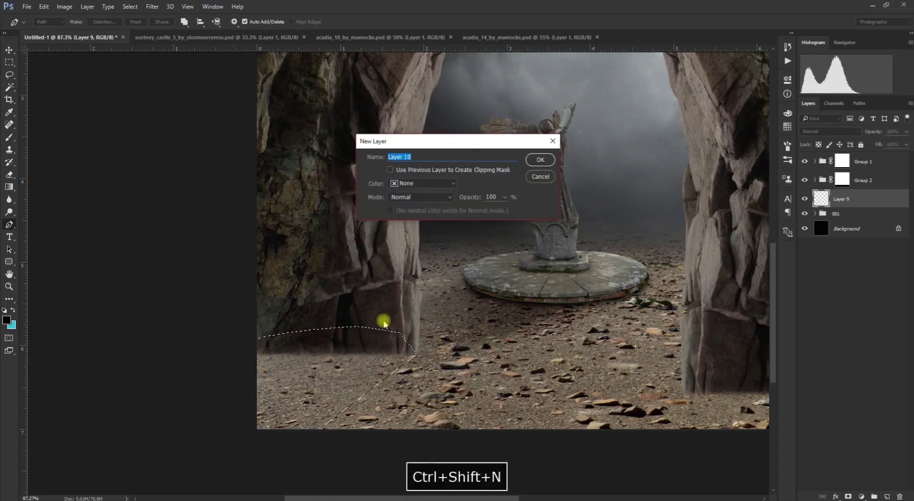
pyautogui.press('Return')
pyautogui.hotkey('alt', 'Delete')
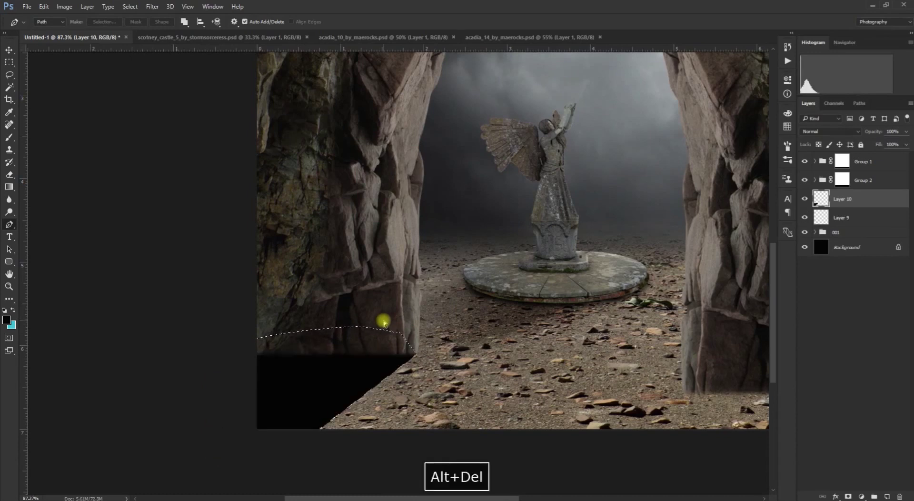
pyautogui.hotkey('ctrl', 'd')
pyautogui.press('v')
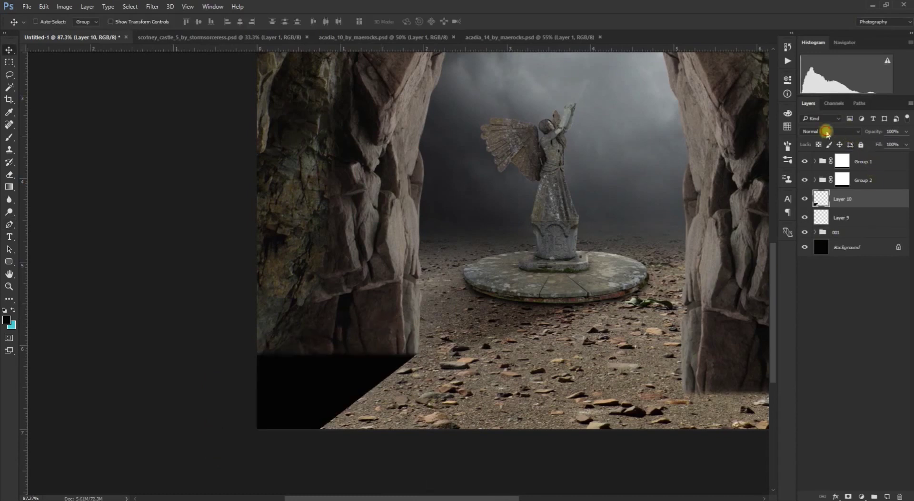
pyautogui.click(826, 132)
pyautogui.click(815, 231)
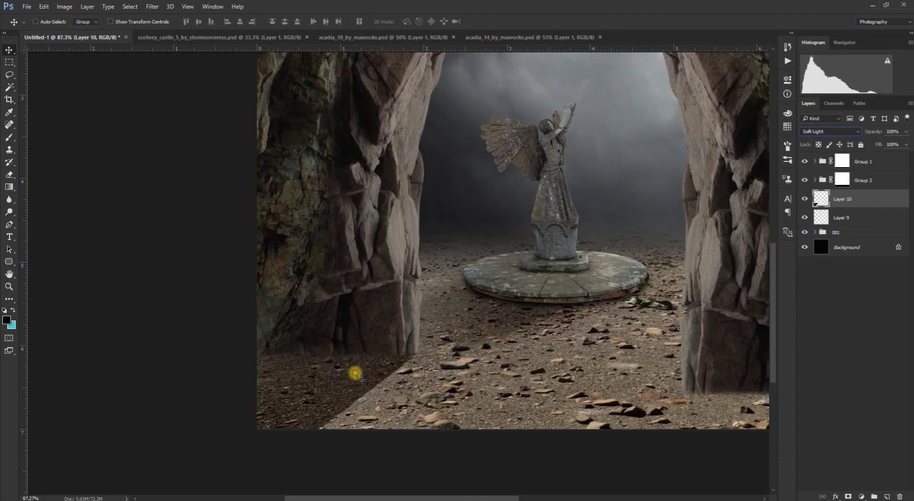
# Apply a 16.6-pixel Gaussian Blur to the left cliff's shadow and duplicate the layer, setting the copy to 74% opacity.
pyautogui.click(153, 7)
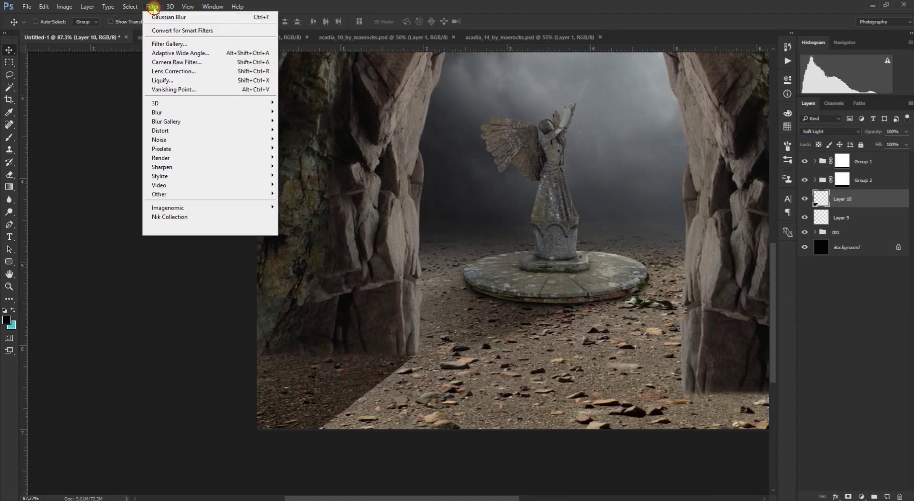
pyautogui.moveTo(179, 115)
pyautogui.click(302, 148)
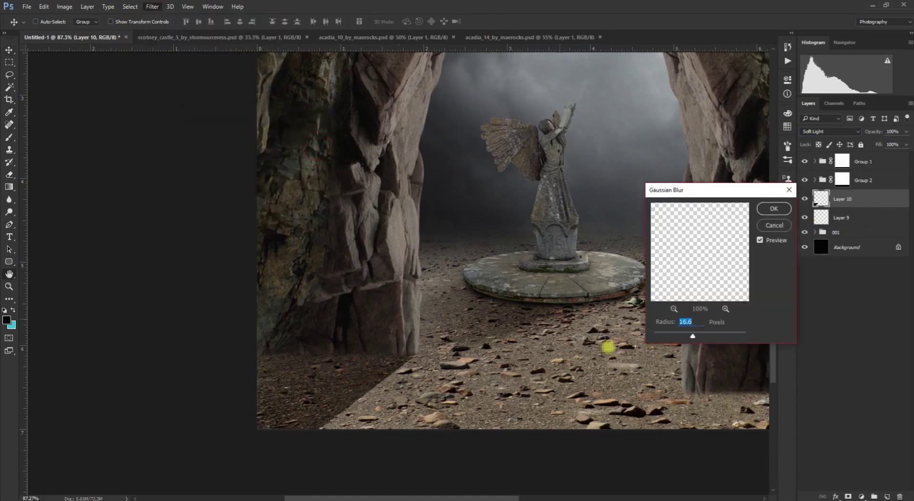
pyautogui.click(775, 212)
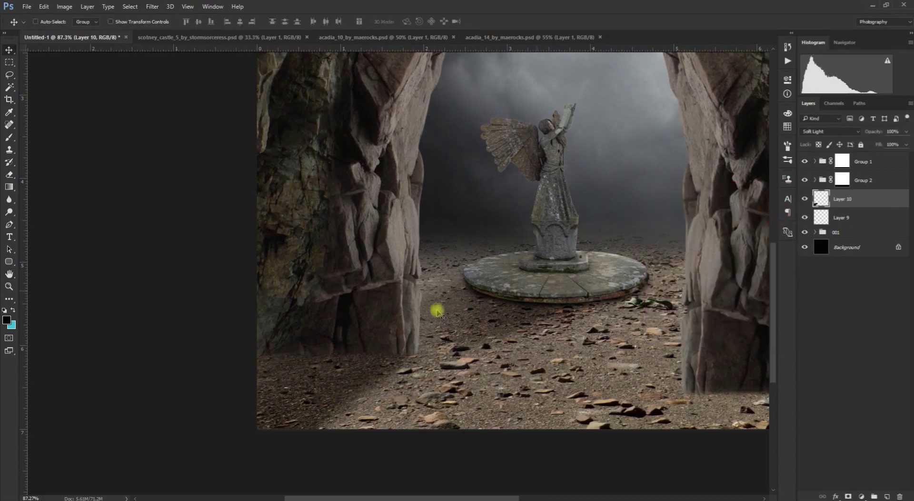
pyautogui.hotkey('ctrl', 'j')
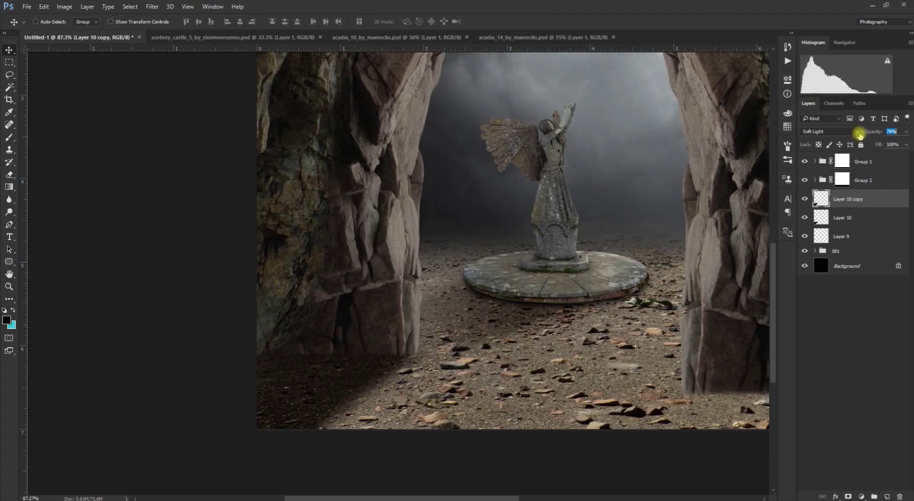
# Outline a slanted ground shadow below the right cliff with the Pen tool, extending past the canvas edges, and convert it to a selection.
pyautogui.moveTo(433, 356); pyautogui.dragTo(486, 380)
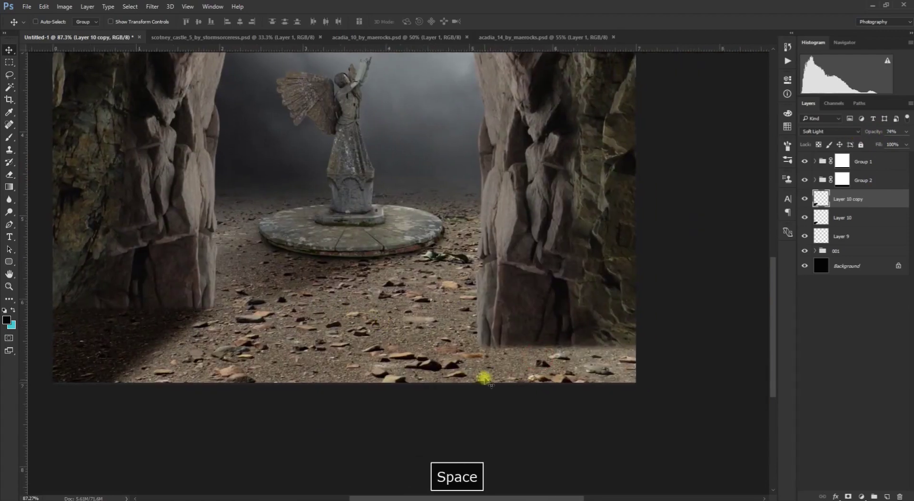
pyautogui.scroll(1, 481, 358)
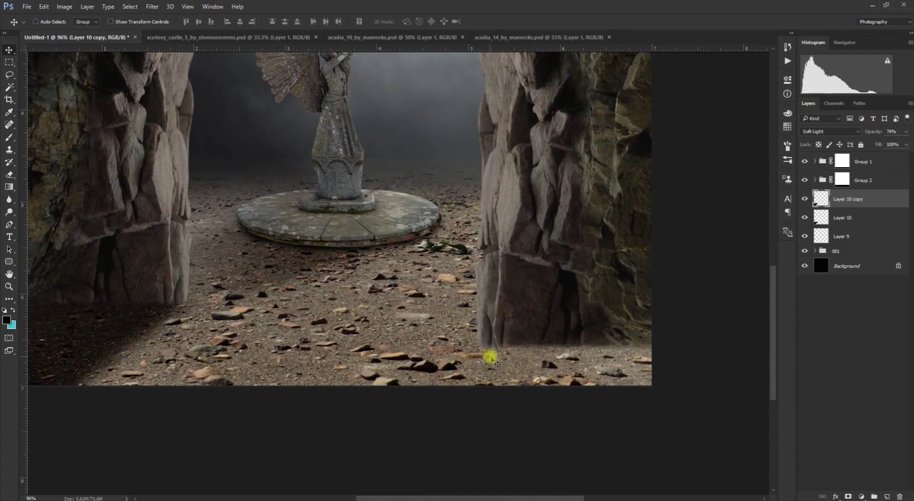
pyautogui.press('p')
pyautogui.click(478, 345)
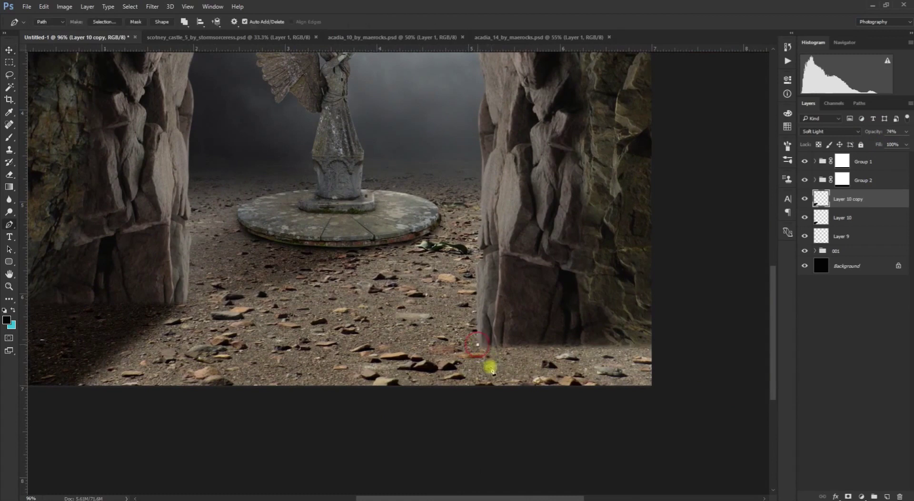
pyautogui.click(536, 405)
pyautogui.click(673, 400)
pyautogui.click(682, 324)
pyautogui.click(530, 302)
pyautogui.hotkey('ctrl', 'Return')
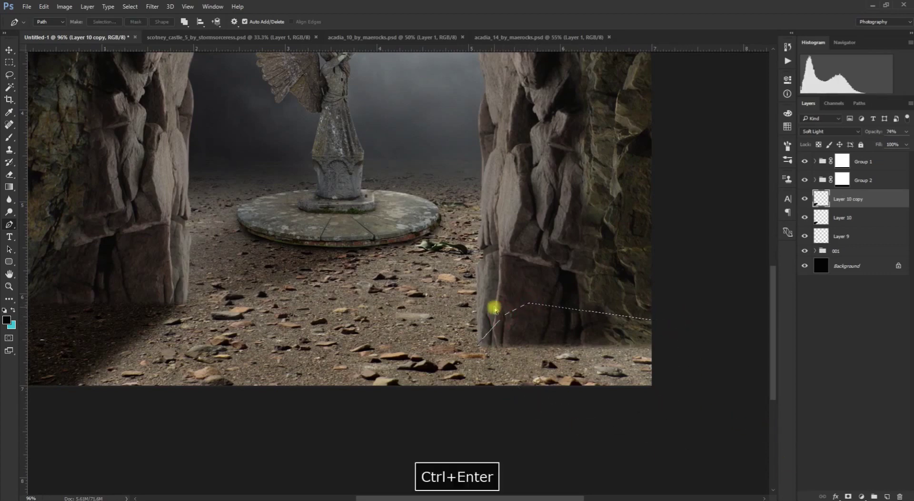
# Fill the right shadow selection with black on a new layer, deselect, and set the layer to Soft Light.
pyautogui.hotkey('ctrl', 'shift', 'n')
pyautogui.press('Return')
pyautogui.hotkey('alt', 'Delete')
pyautogui.hotkey('ctrl', 'd')
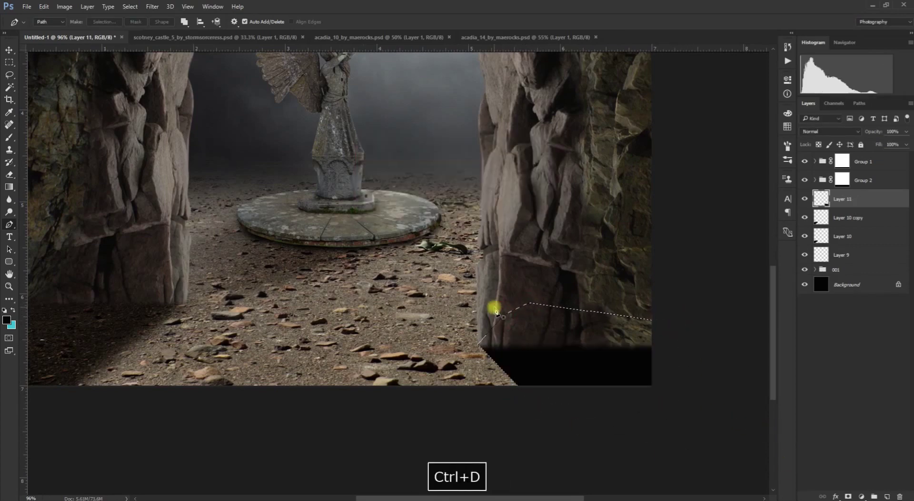
pyautogui.press('v')
pyautogui.click(830, 132)
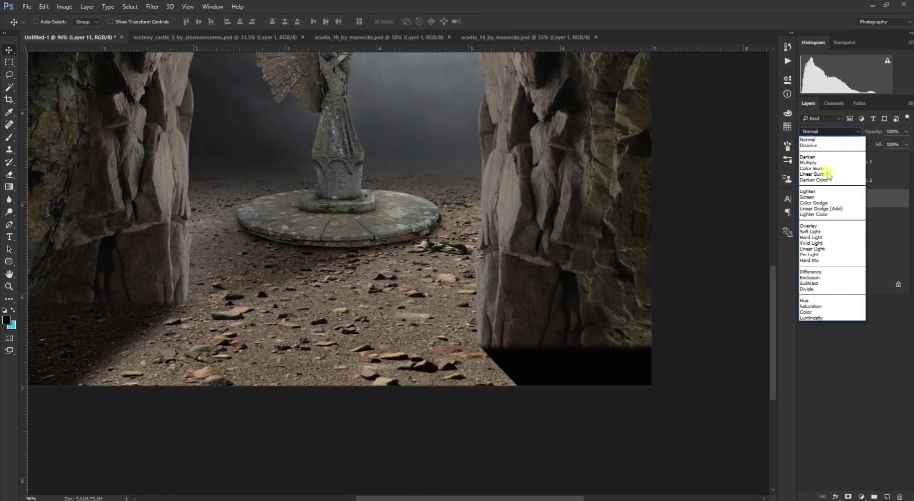
pyautogui.click(822, 232)
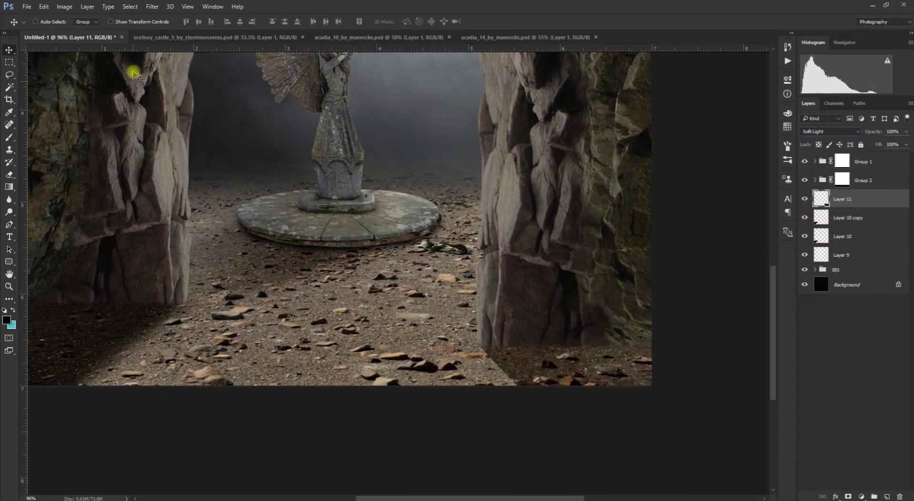
# Reapply the last Gaussian Blur to the right cliff's shadow and duplicate its layer to deepen it.
pyautogui.click(156, 9)
pyautogui.click(159, 17)
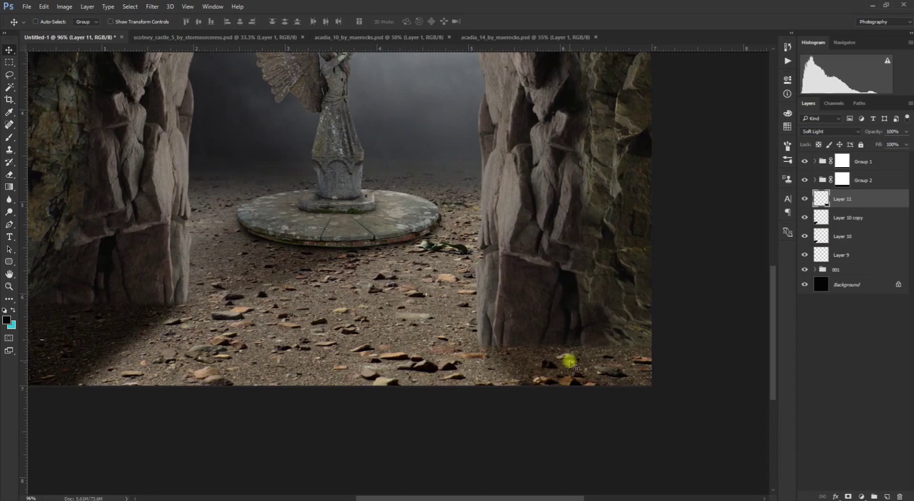
pyautogui.hotkey('ctrl', 'j')
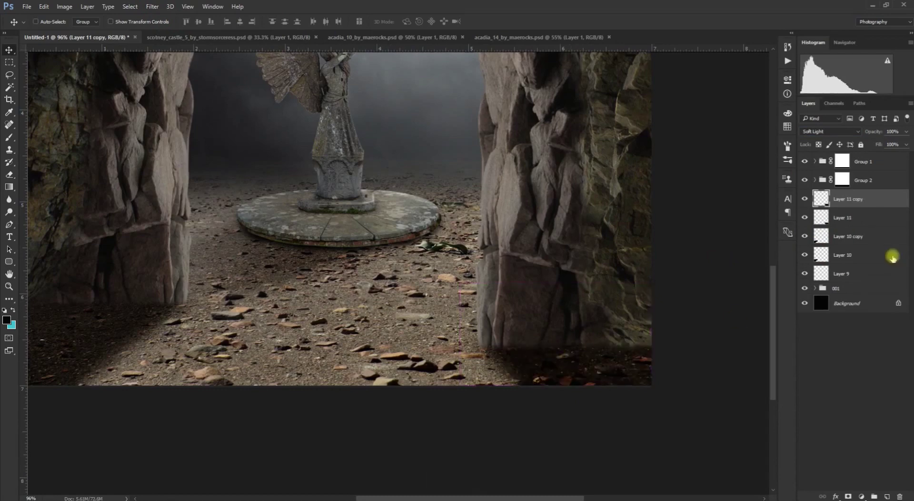
# Merge Layer 11 and its copy into one Soft Light layer and duplicate the merged shadow.
pyautogui.keyDown('shift'); pyautogui.click(864, 222); pyautogui.keyUp('shift')
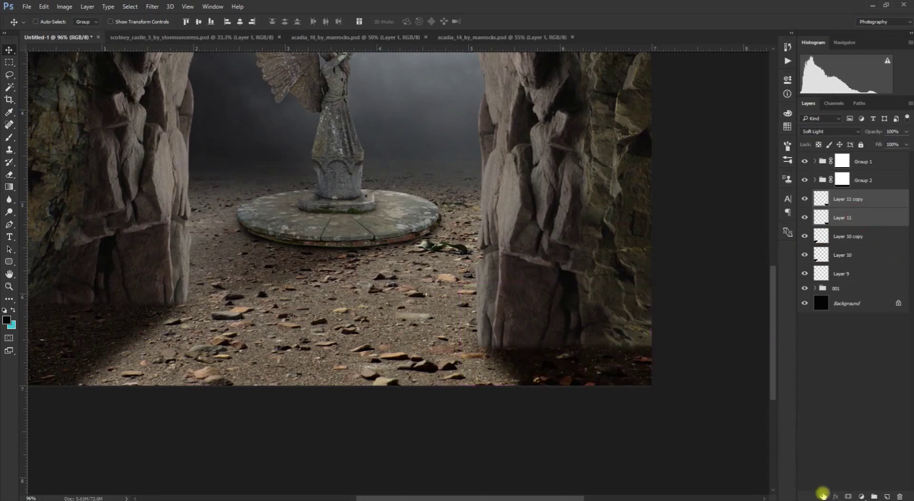
pyautogui.hotkey('ctrl', 'e')
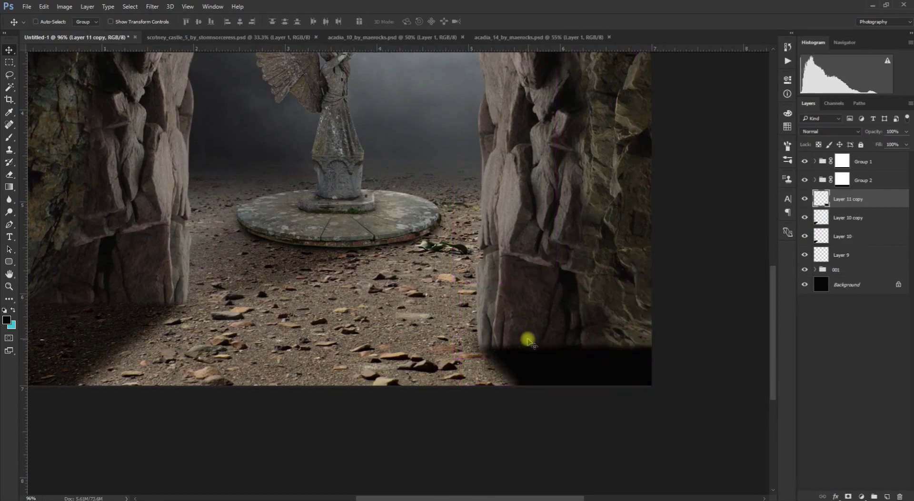
pyautogui.click(819, 132)
pyautogui.click(817, 232)
pyautogui.hotkey('ctrl', 'j')
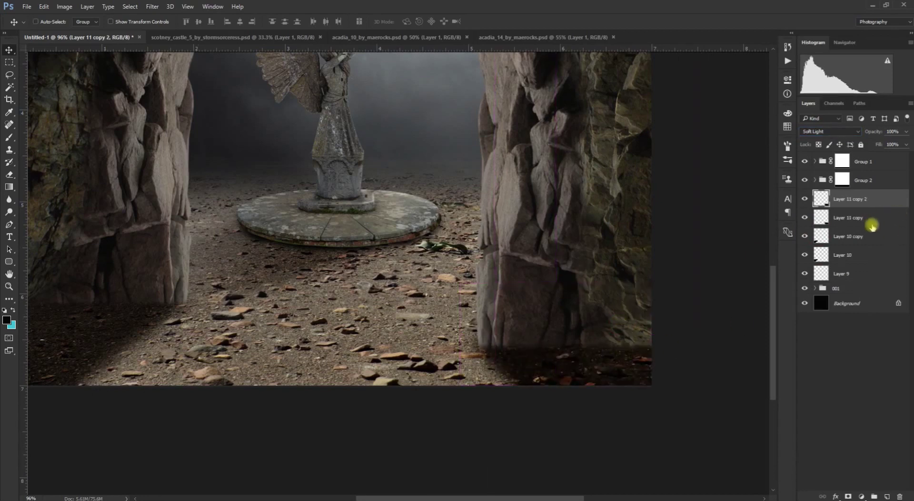
# Group the four left and right cliff shadow layers, leaving out the empty Layer 9, and rename the group Shadow.
pyautogui.keyDown('shift'); pyautogui.click(856, 271); pyautogui.keyUp('shift')
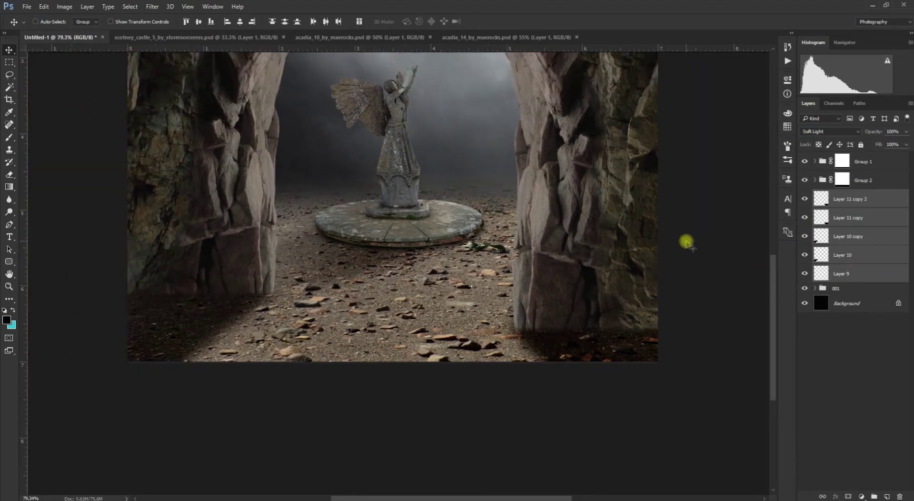
pyautogui.scroll(-2, 688, 245)
pyautogui.keyDown('shift'); pyautogui.click(847, 255); pyautogui.keyUp('shift')
pyautogui.scroll(-2, 537, 244)
pyautogui.moveTo(551, 337); pyautogui.dragTo(557, 317)
pyautogui.hotkey('ctrl', 'z')
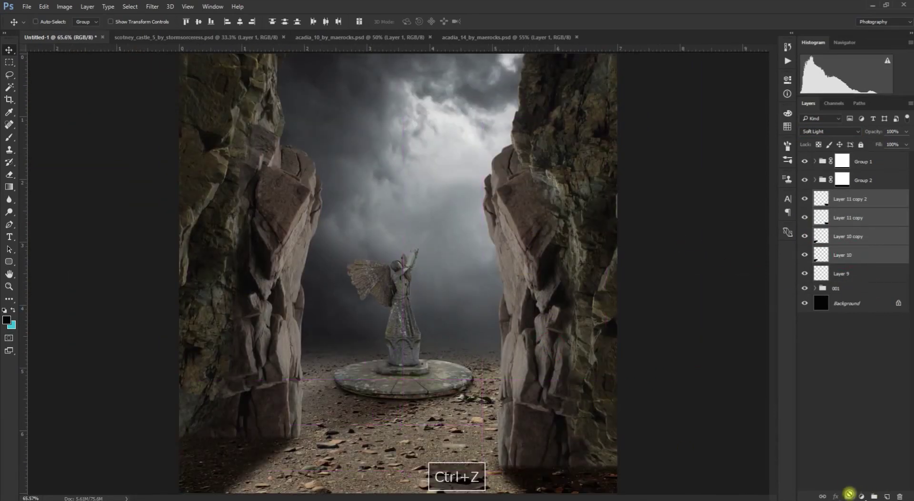
pyautogui.press('ctrl')
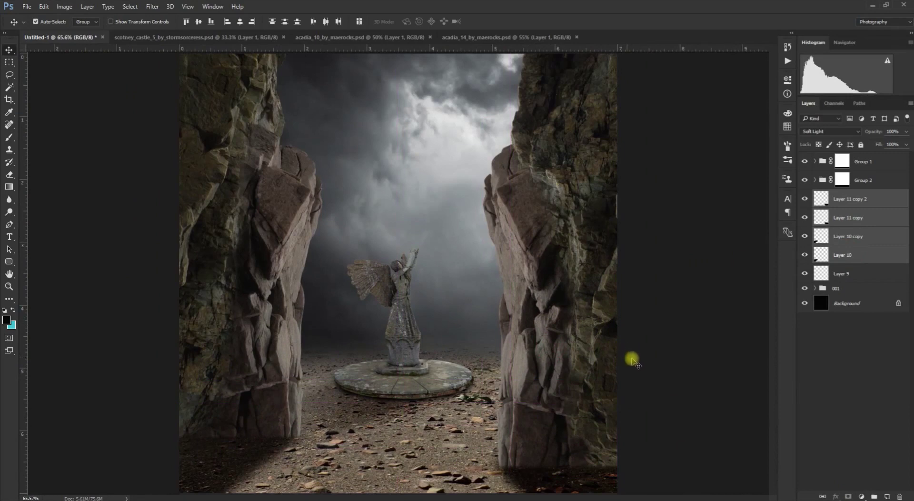
pyautogui.click(872, 494)
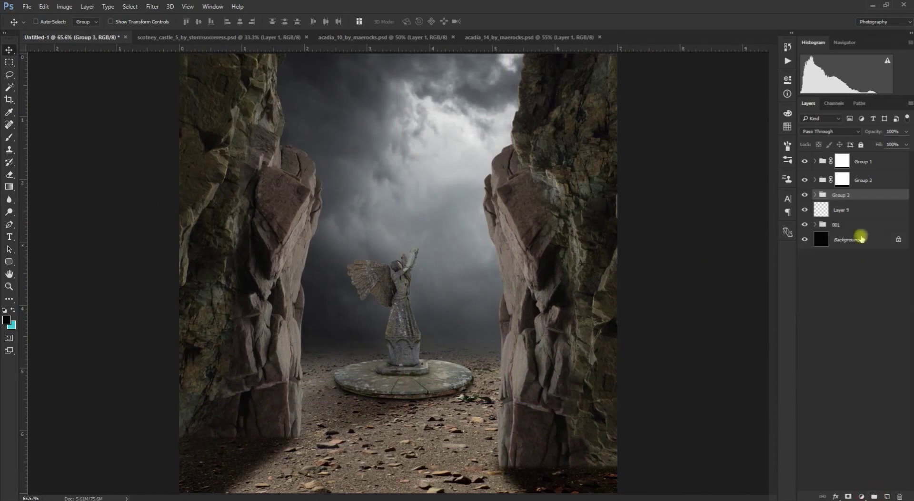
pyautogui.doubleClick(840, 195)
pyautogui.write('Shadow')
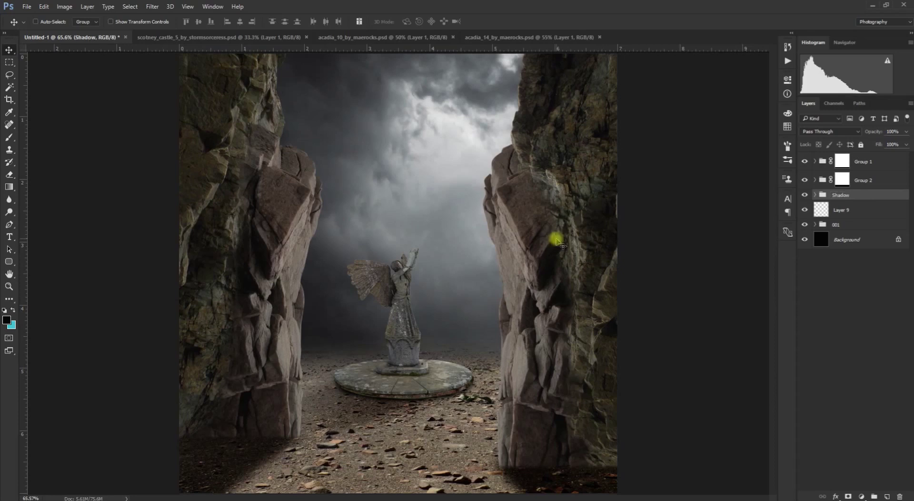
pyautogui.scroll(-1, 561, 246)
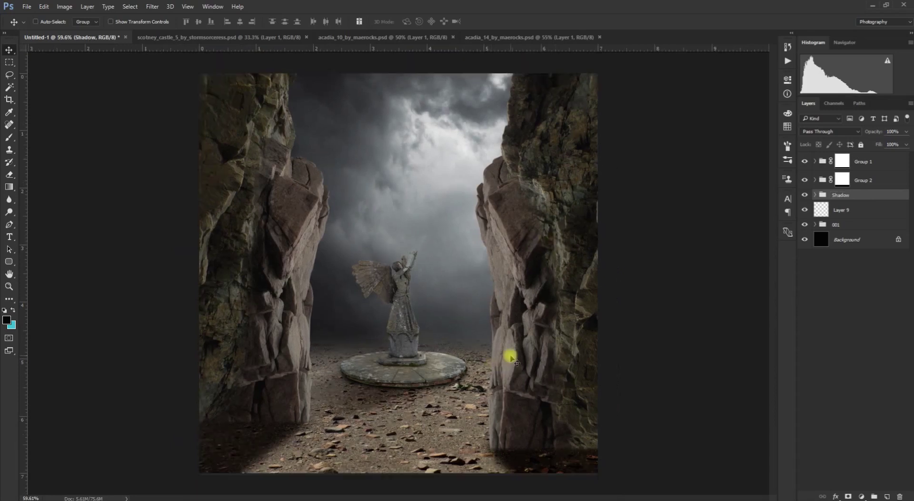
# Add a Levels adjustment layer above Group 1 and clip it to that group.
pyautogui.scroll(1, 510, 357)
pyautogui.click(870, 163)
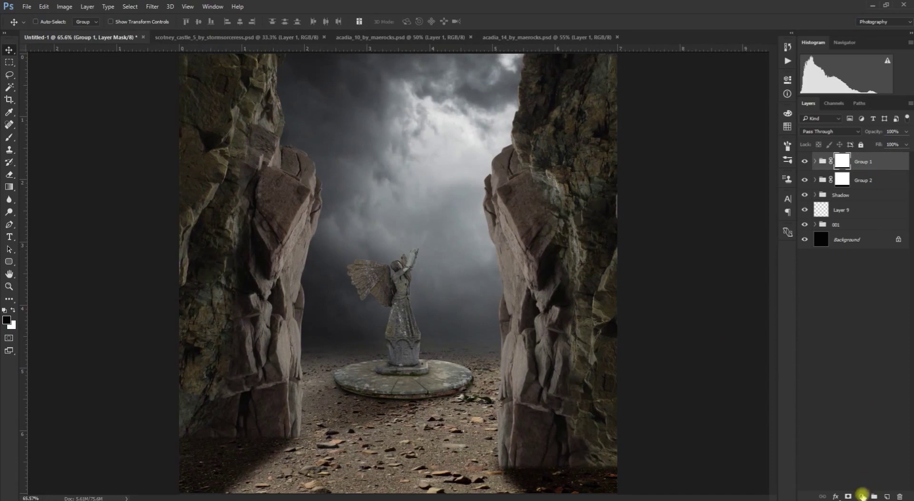
pyautogui.click(862, 496)
pyautogui.click(850, 333)
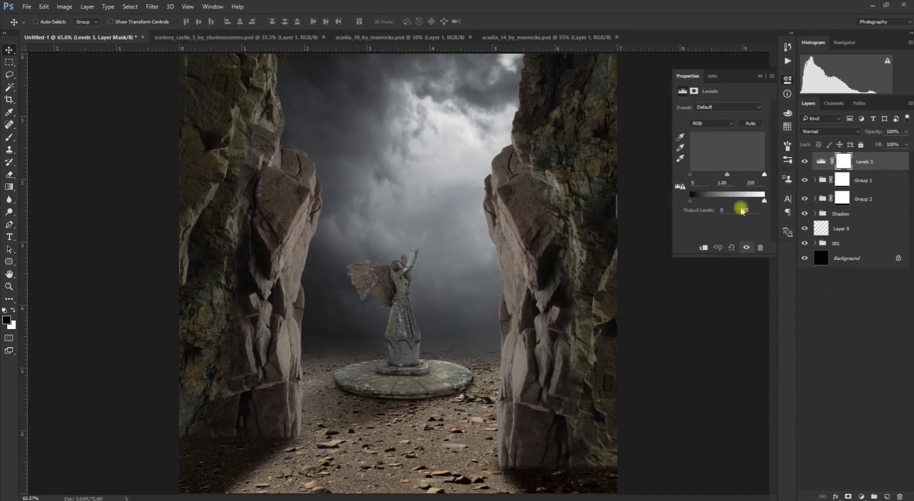
pyautogui.click(703, 247)
# Darken the right cliff with input black 15, midtone 0.67, a lowered white input and output white 154.
pyautogui.moveTo(733, 176); pyautogui.dragTo(736, 174)
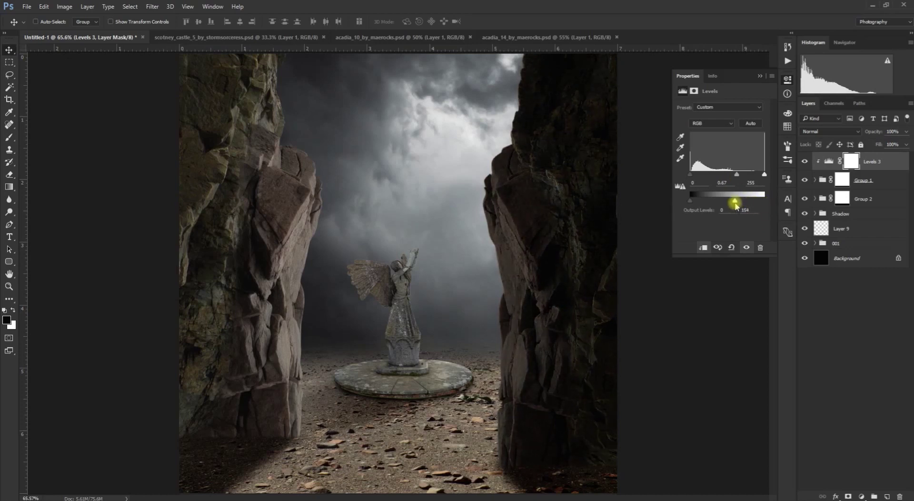
pyautogui.moveTo(756, 176); pyautogui.dragTo(754, 175)
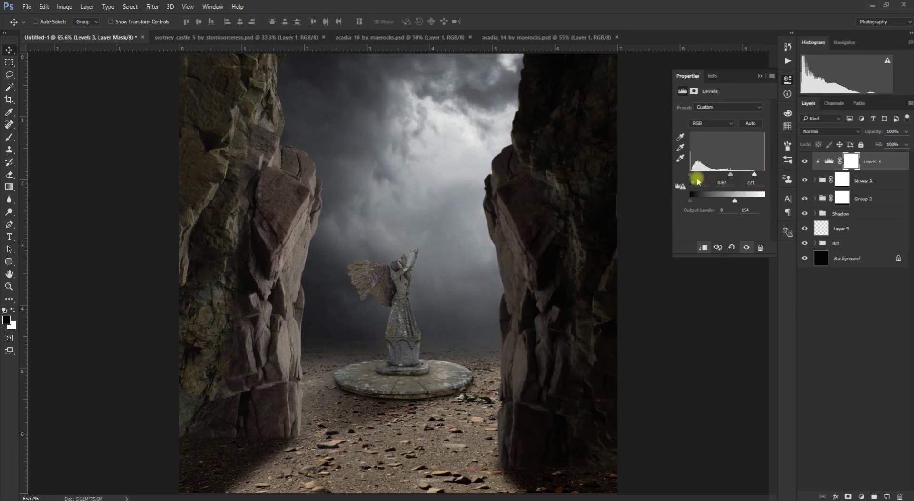
pyautogui.moveTo(691, 176); pyautogui.dragTo(744, 175)
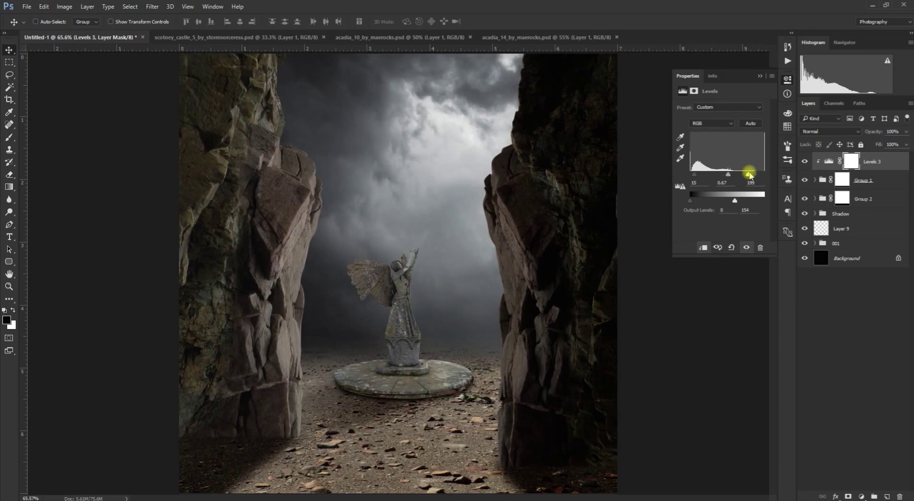
pyautogui.click(760, 79)
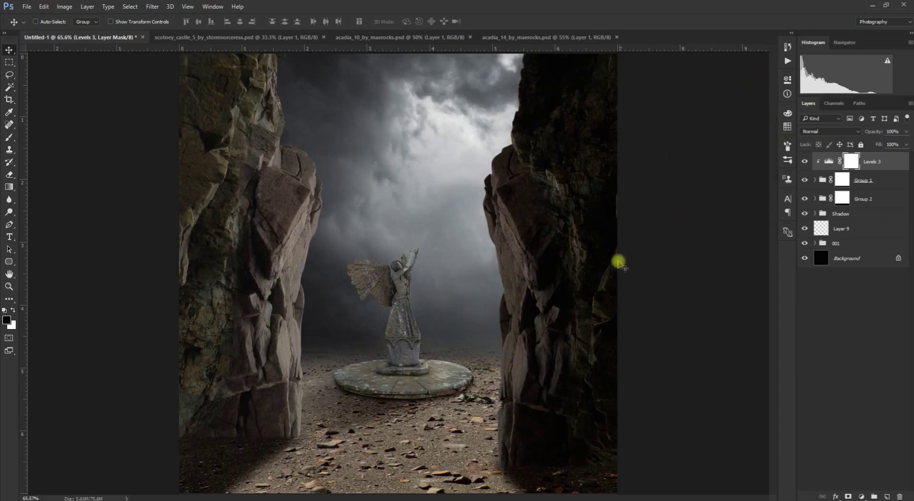
# Add a Levels adjustment layer above Group 2 and clip it to that group.
pyautogui.scroll(-2, 622, 259)
pyautogui.click(881, 199)
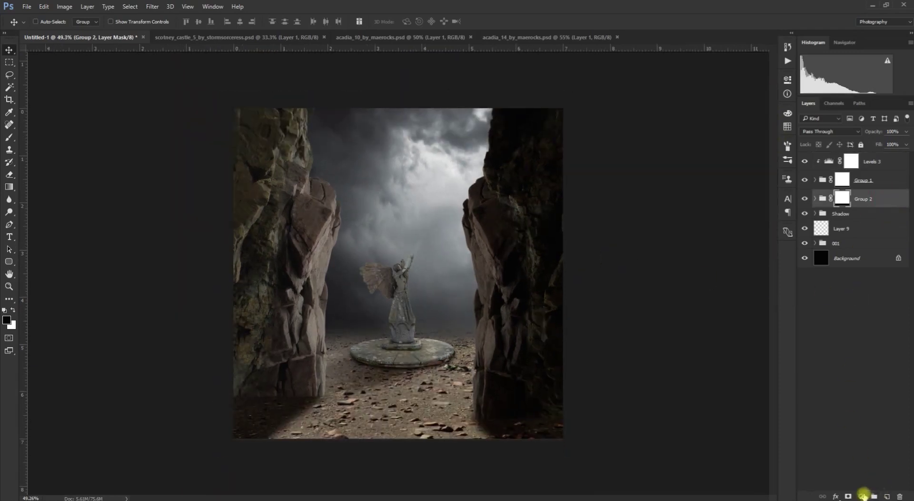
pyautogui.click(863, 496)
pyautogui.click(838, 333)
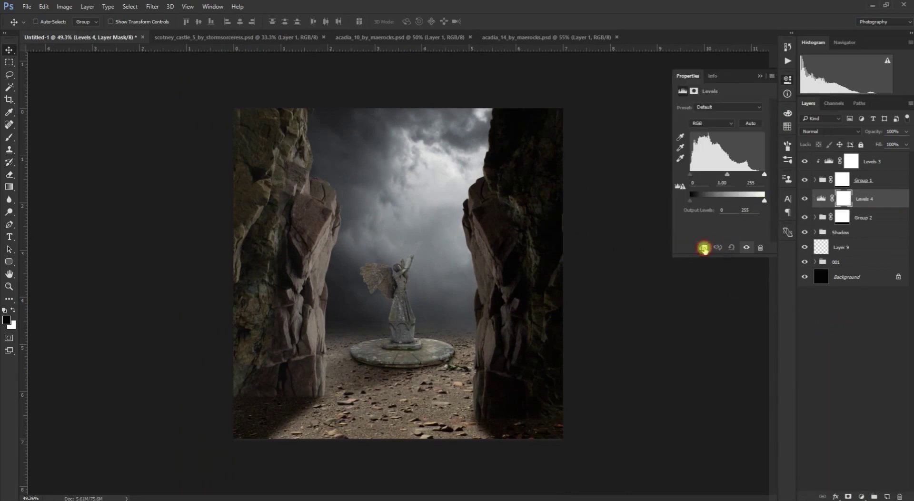
pyautogui.click(703, 247)
# Darken the left cliff with Levels inputs 28, 0.83 and 203 and output white 167.
pyautogui.moveTo(758, 202); pyautogui.dragTo(740, 201)
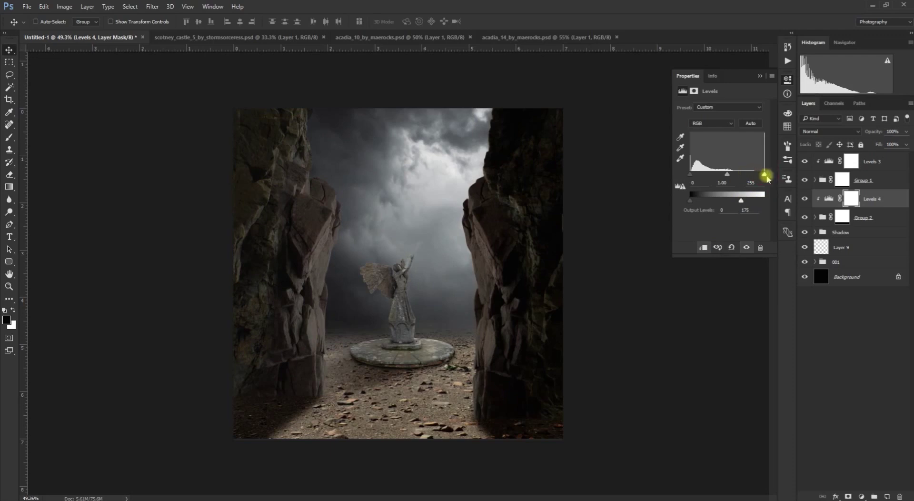
pyautogui.moveTo(759, 178); pyautogui.dragTo(749, 177)
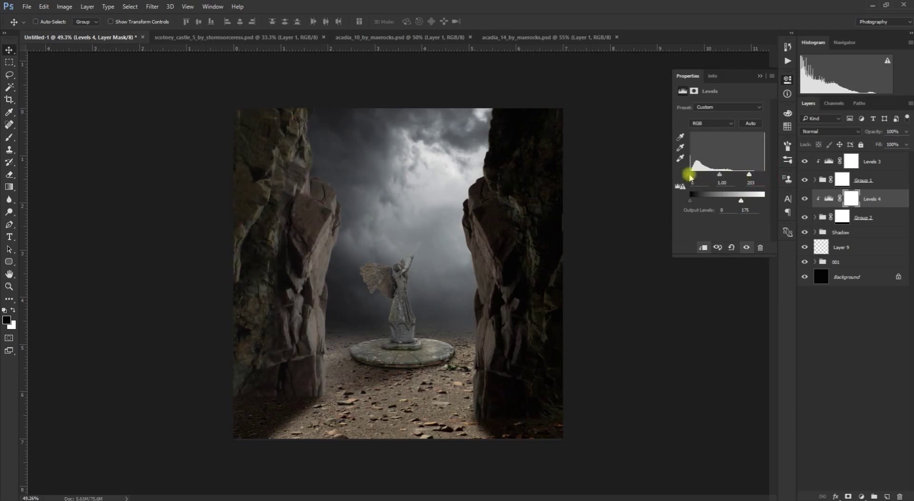
pyautogui.moveTo(690, 176); pyautogui.dragTo(699, 178)
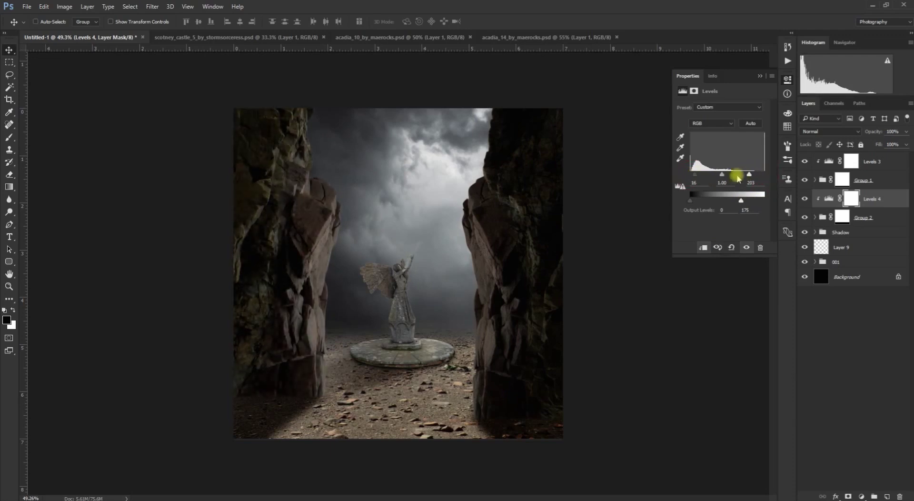
pyautogui.moveTo(721, 175); pyautogui.dragTo(699, 178)
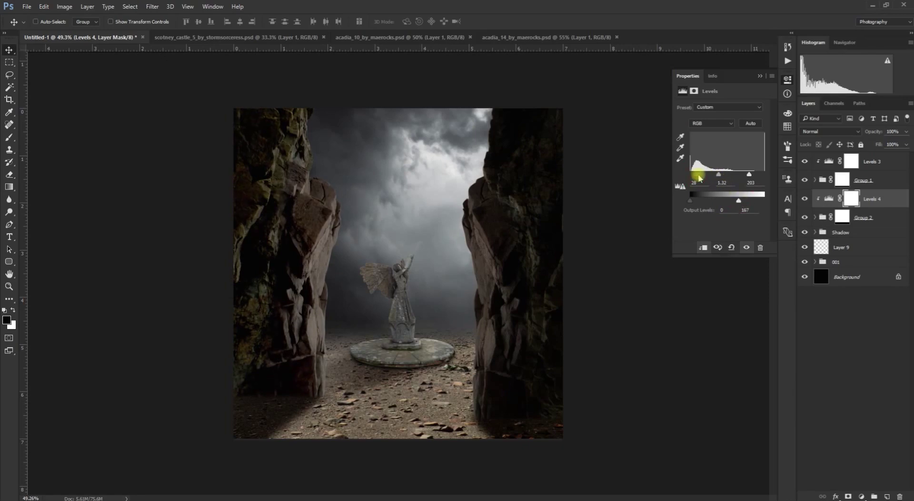
pyautogui.moveTo(722, 177); pyautogui.dragTo(725, 177)
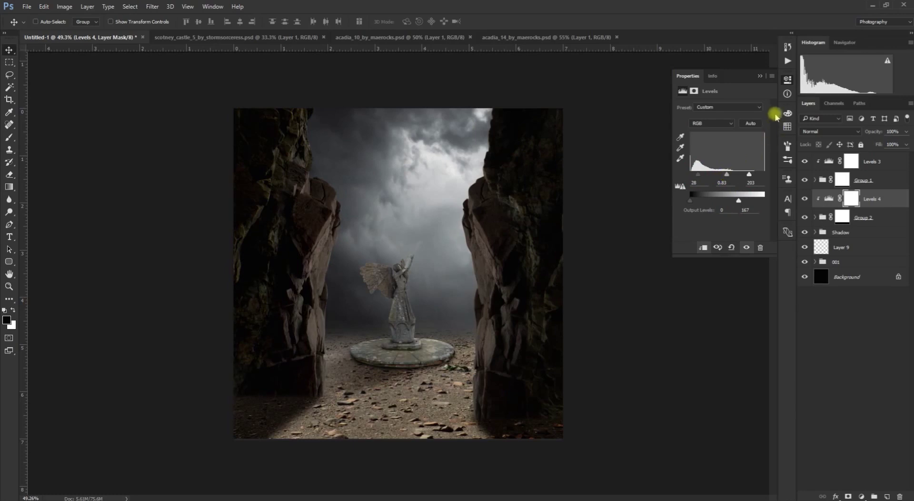
pyautogui.click(760, 76)
# Paint black on the Levels 4 mask along the left cliff's inner edge with a large soft round brush at 21% opacity.
pyautogui.scroll(1, 347, 309)
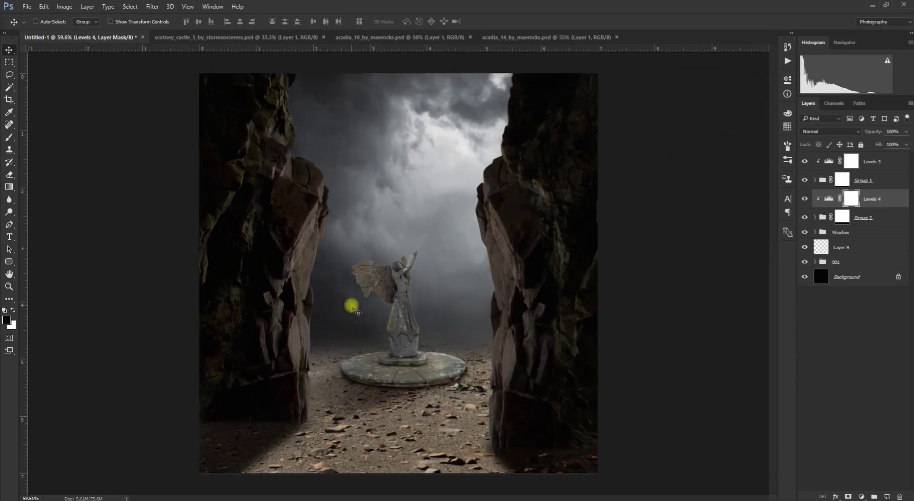
pyautogui.press('b')
pyautogui.rightClick(328, 248)
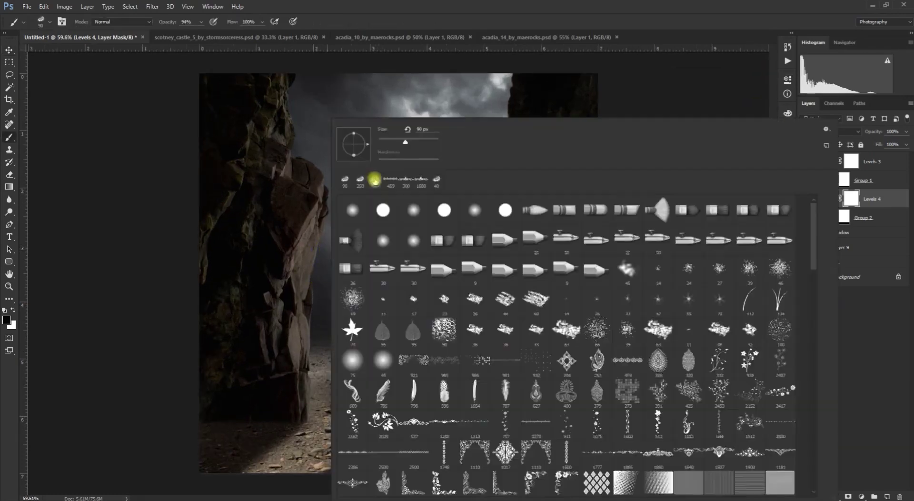
pyautogui.click(374, 183)
pyautogui.press('Return')
pyautogui.scroll(1, 358, 245)
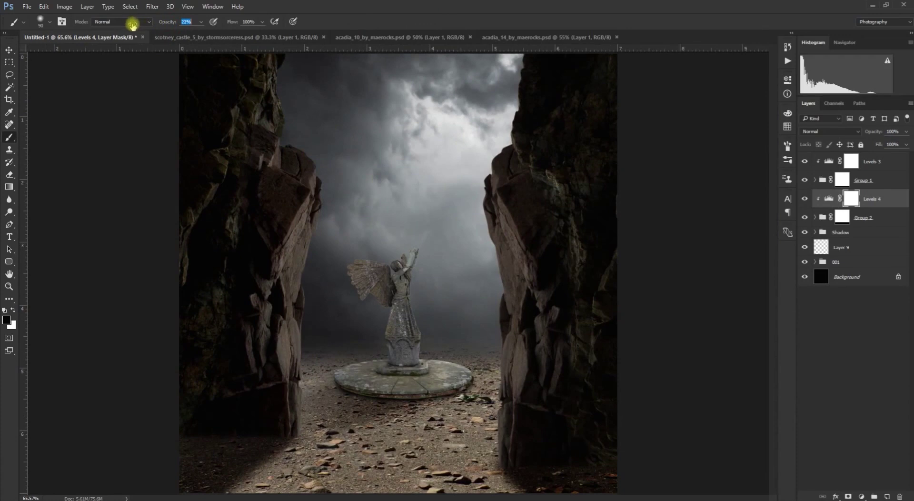
pyautogui.press(']')
pyautogui.press(']')
pyautogui.press(']')
pyautogui.press(']')
pyautogui.press(']')
pyautogui.press(']')
pyautogui.moveTo(327, 208); pyautogui.dragTo(308, 324)
pyautogui.moveTo(302, 270)
pyautogui.mouseDown()
pyautogui.moveTo(330, 433)
pyautogui.moveTo(323, 377)
pyautogui.mouseUp()
pyautogui.moveTo(332, 206); pyautogui.dragTo(337, 337)
pyautogui.press('space')
pyautogui.scroll(1, 330, 192)
pyautogui.moveTo(308, 232); pyautogui.dragTo(312, 330)
pyautogui.moveTo(270, 156)
pyautogui.mouseDown()
pyautogui.moveTo(278, 212)
pyautogui.moveTo(281, 158)
pyautogui.moveTo(289, 225)
pyautogui.mouseUp()
# Paint the Levels 4 mask with a smaller soft brush to bring light back to the left cliff's upper rock and crevices.
pyautogui.press('[')
pyautogui.press('[')
pyautogui.press('[')
pyautogui.press('[')
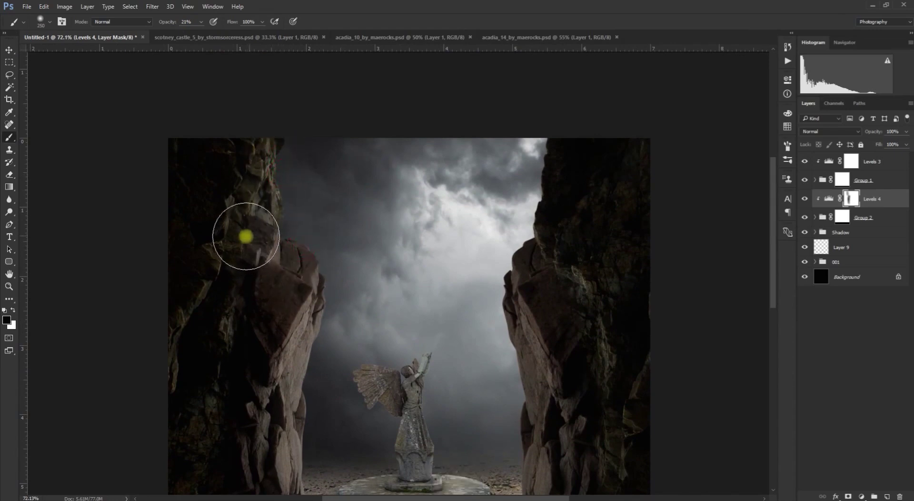
pyautogui.moveTo(243, 183)
pyautogui.mouseDown()
pyautogui.moveTo(221, 252)
pyautogui.moveTo(233, 227)
pyautogui.moveTo(231, 245)
pyautogui.moveTo(196, 329)
pyautogui.mouseUp()
pyautogui.press('[')
pyautogui.moveTo(253, 284); pyautogui.dragTo(236, 373)
pyautogui.moveTo(229, 290); pyautogui.dragTo(229, 328)
pyautogui.moveTo(261, 371)
pyautogui.mouseDown()
pyautogui.moveTo(245, 220)
pyautogui.moveTo(239, 229)
pyautogui.mouseUp()
pyautogui.moveTo(281, 216)
pyautogui.mouseDown()
pyautogui.moveTo(248, 252)
pyautogui.moveTo(232, 316)
pyautogui.moveTo(235, 292)
pyautogui.moveTo(234, 346)
pyautogui.mouseUp()
pyautogui.moveTo(255, 256); pyautogui.dragTo(276, 388)
pyautogui.moveTo(282, 234); pyautogui.dragTo(287, 367)
pyautogui.hotkey('ctrl', '0')
# Lasso the moon with its surrounding glow in night-pics-of-the-moon.jpg, copy it, and close that image.
pyautogui.press('l')
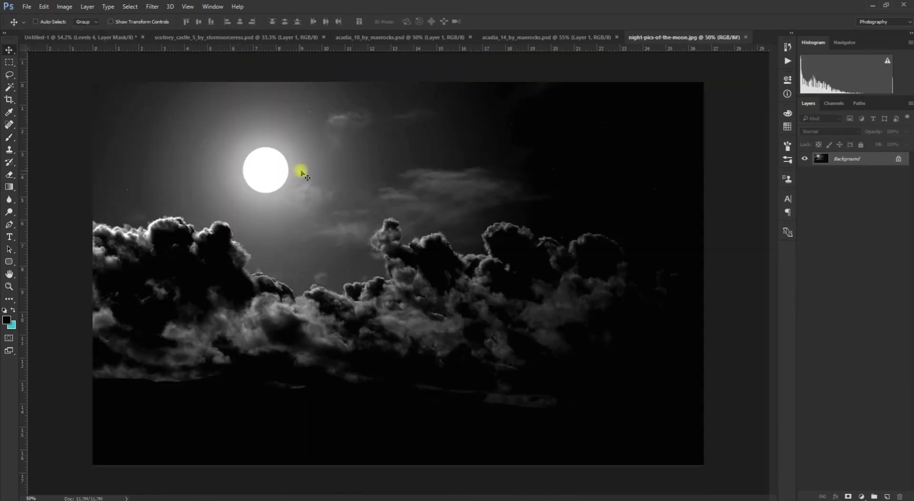
pyautogui.moveTo(336, 132)
pyautogui.mouseDown()
pyautogui.moveTo(261, 106)
pyautogui.moveTo(208, 171)
pyautogui.moveTo(261, 253)
pyautogui.moveTo(367, 159)
pyautogui.moveTo(354, 153)
pyautogui.mouseUp()
pyautogui.hotkey('ctrl', 'c')
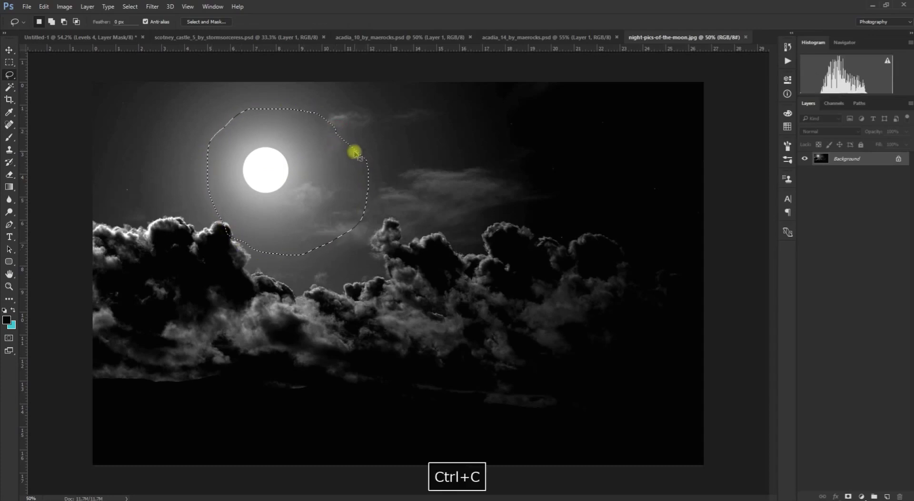
pyautogui.hotkey('ctrl', 'w')
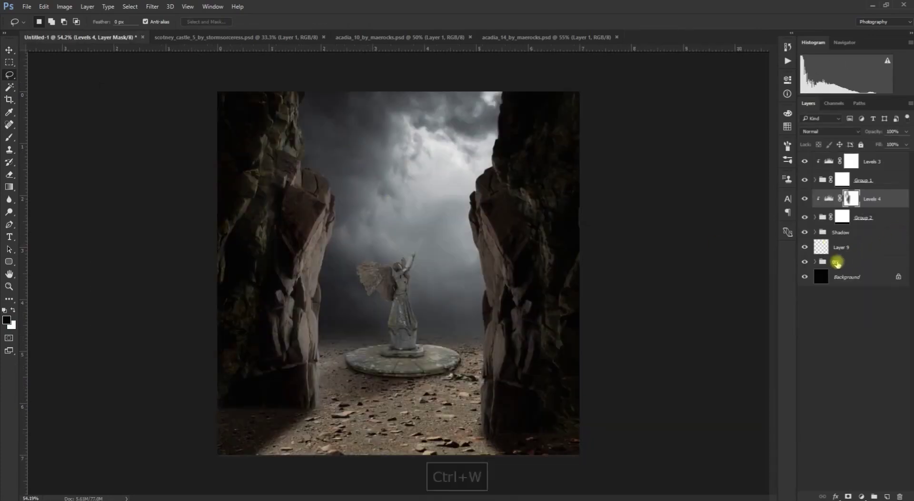
# Paste the moon directly above Layer 2 inside group 001.
pyautogui.press('v')
pyautogui.click(814, 262)
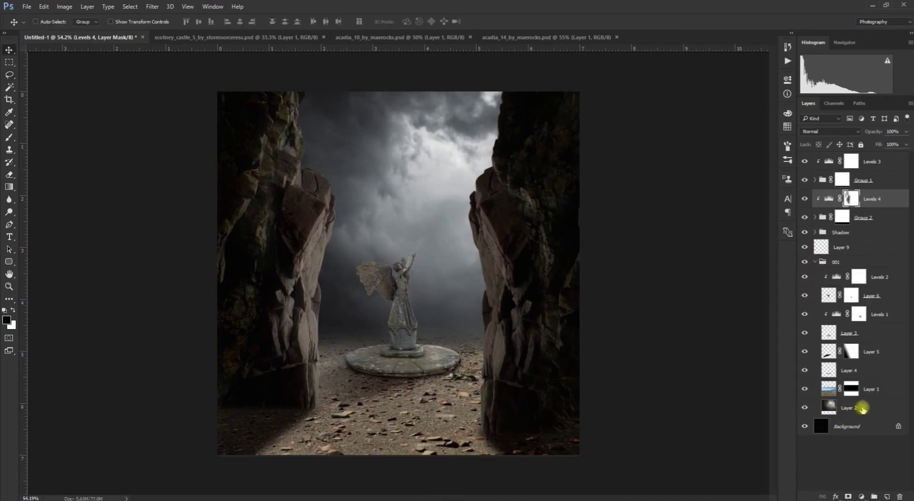
pyautogui.click(862, 408)
pyautogui.hotkey('ctrl', 'v')
# Enlarge the pasted moon and position it in the sky above the statue, partly behind the right cliff.
pyautogui.hotkey('ctrl', 't')
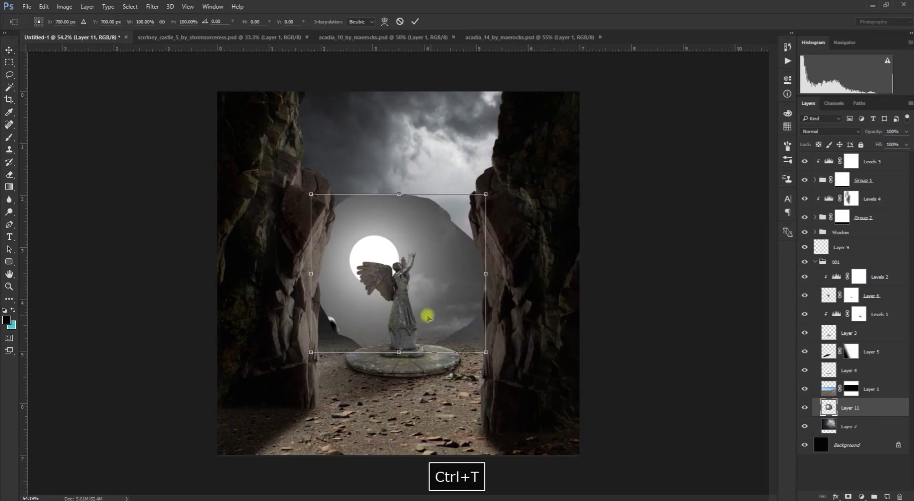
pyautogui.moveTo(432, 316); pyautogui.dragTo(475, 281)
pyautogui.moveTo(542, 318); pyautogui.dragTo(634, 390)
pyautogui.moveTo(494, 322); pyautogui.dragTo(524, 312)
pyautogui.press('Return')
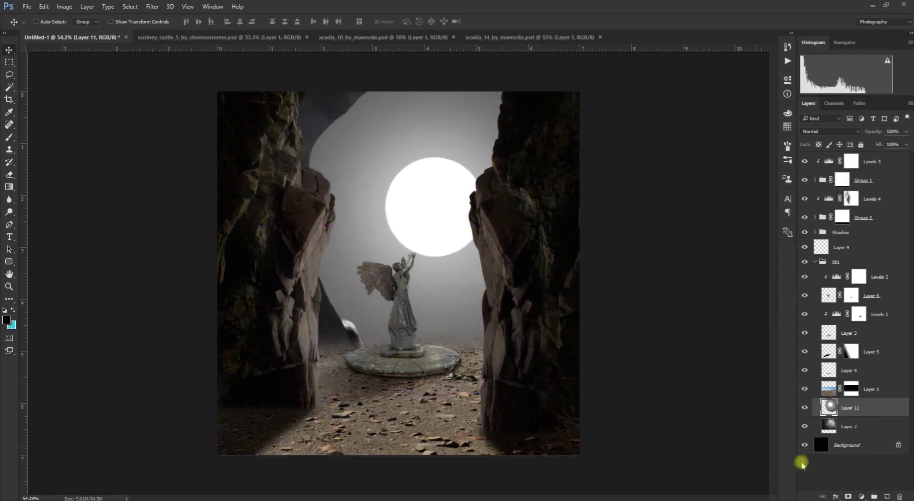
# Add a mask to Layer 11 and paint black over the glow near the horizon with a 500 px brush at 21% opacity.
pyautogui.click(848, 496)
pyautogui.press('b')
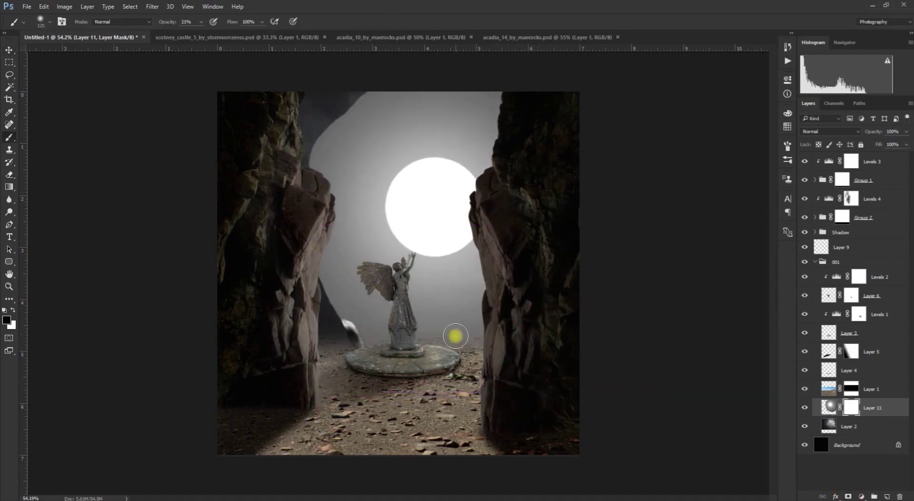
pyautogui.press(']')
pyautogui.press(']')
pyautogui.press(']')
pyautogui.press(']')
pyautogui.press(']')
pyautogui.press(']')
pyautogui.press(']')
pyautogui.moveTo(482, 333)
pyautogui.mouseDown()
pyautogui.moveTo(420, 348)
pyautogui.moveTo(466, 329)
pyautogui.mouseUp()
# Raise the brush opacity to 72% and mask out the moon layer's outer edges to reveal the stormy sky.
pyautogui.moveTo(170, 26); pyautogui.dragTo(175, 28)
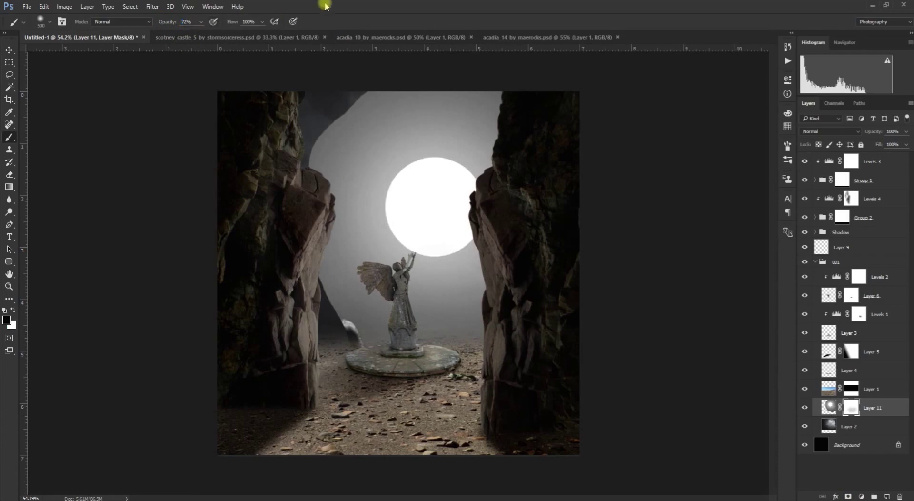
pyautogui.moveTo(342, 105); pyautogui.dragTo(318, 174)
pyautogui.moveTo(304, 195); pyautogui.dragTo(316, 196)
pyautogui.moveTo(346, 75)
pyautogui.mouseDown()
pyautogui.moveTo(333, 137)
pyautogui.moveTo(305, 168)
pyautogui.mouseUp()
pyautogui.press('[')
pyautogui.moveTo(376, 82)
pyautogui.mouseDown()
pyautogui.moveTo(354, 107)
pyautogui.moveTo(333, 291)
pyautogui.moveTo(355, 333)
pyautogui.mouseUp()
pyautogui.moveTo(334, 253)
pyautogui.mouseDown()
pyautogui.moveTo(377, 312)
pyautogui.moveTo(460, 387)
pyautogui.moveTo(396, 327)
pyautogui.moveTo(502, 341)
pyautogui.moveTo(444, 320)
pyautogui.moveTo(506, 326)
pyautogui.mouseUp()
pyautogui.moveTo(533, 107)
pyautogui.mouseDown()
pyautogui.moveTo(488, 90)
pyautogui.moveTo(448, 96)
pyautogui.mouseUp()
# Mask out the remaining grey glow above and below the moon with a smaller 175 px brush.
pyautogui.press('[')
pyautogui.press('[')
pyautogui.press('[')
pyautogui.press('[')
pyautogui.moveTo(409, 119); pyautogui.dragTo(512, 147)
pyautogui.moveTo(473, 106); pyautogui.dragTo(592, 170)
pyautogui.moveTo(505, 93)
pyautogui.mouseDown()
pyautogui.moveTo(382, 155)
pyautogui.moveTo(366, 207)
pyautogui.moveTo(376, 250)
pyautogui.moveTo(455, 306)
pyautogui.mouseUp()
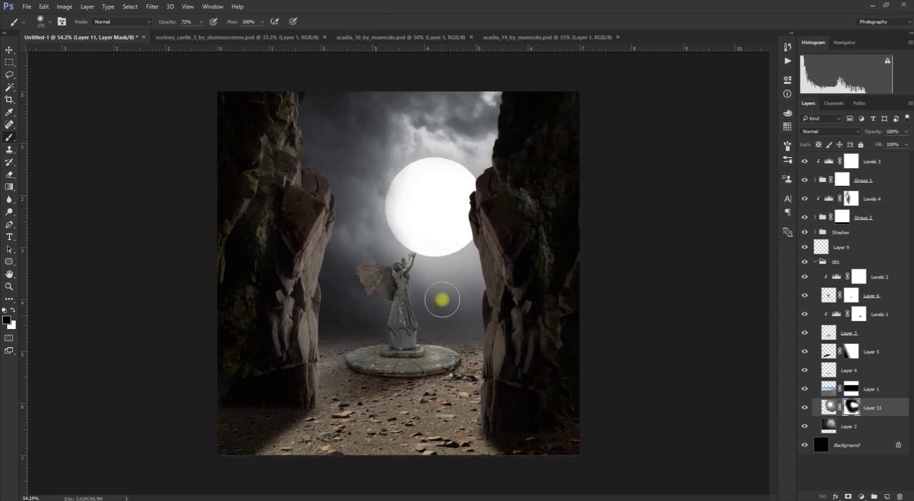
pyautogui.moveTo(405, 278); pyautogui.dragTo(521, 278)
pyautogui.moveTo(459, 273)
pyautogui.mouseDown()
pyautogui.moveTo(508, 247)
pyautogui.moveTo(493, 254)
pyautogui.moveTo(510, 291)
pyautogui.mouseUp()
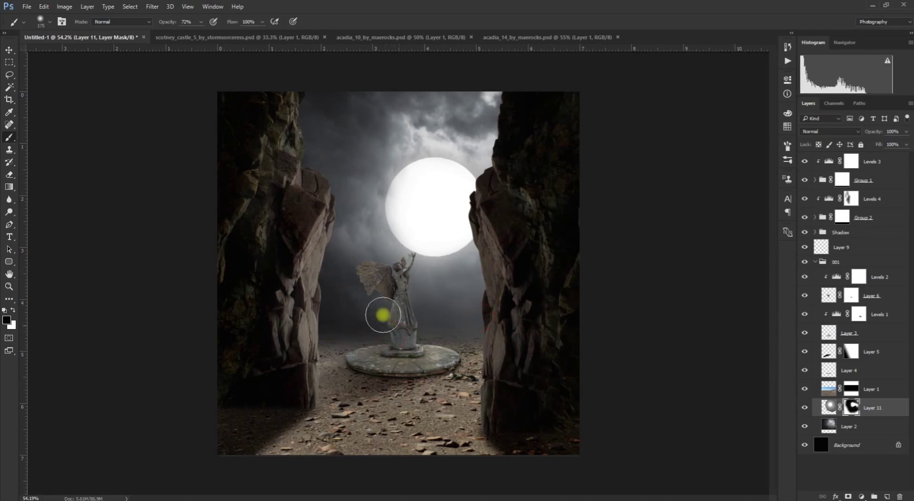
# Scale the masked moon down slightly and nudge it into place between the statue and the right cliff.
pyautogui.scroll(1, 435, 238)
pyautogui.hotkey('ctrl', 't')
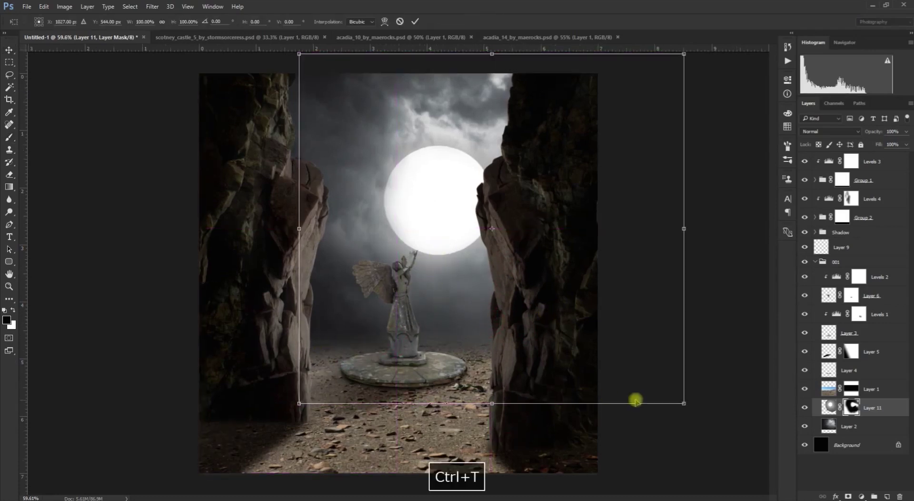
pyautogui.hotkey('ctrl', 'z')
pyautogui.moveTo(684, 404); pyautogui.dragTo(652, 374)
pyautogui.moveTo(578, 333); pyautogui.dragTo(572, 323)
pyautogui.press('Return')
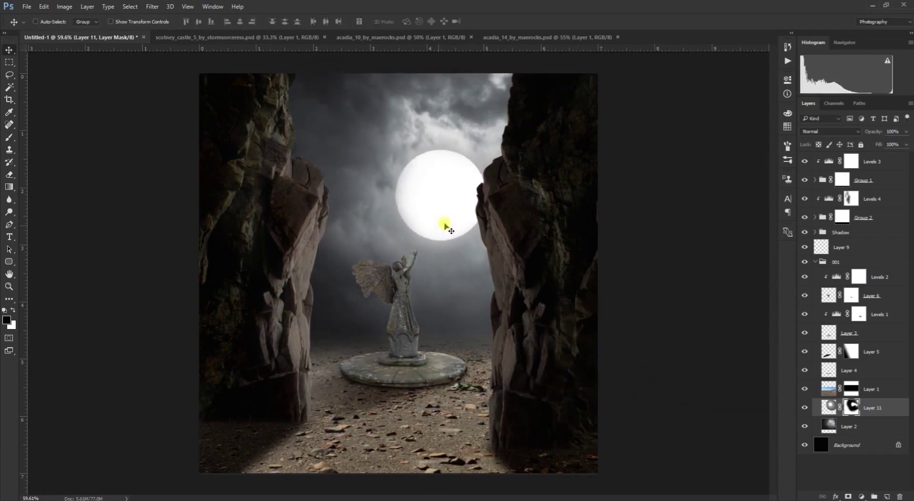
# Paint white on the Layer 11 mask with the brush to restore the faded parts of the moon's disc.
pyautogui.scroll(3, 446, 227)
pyautogui.moveTo(410, 337); pyautogui.dragTo(436, 311)
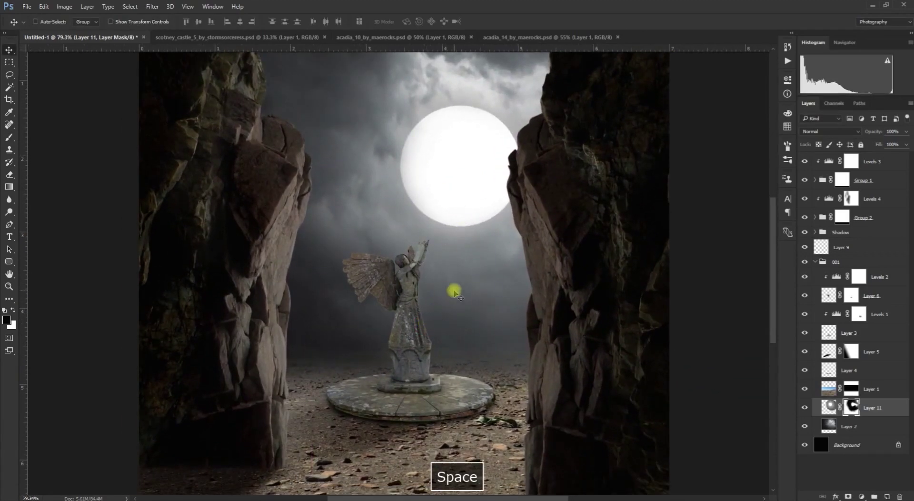
pyautogui.scroll(-1, 456, 288)
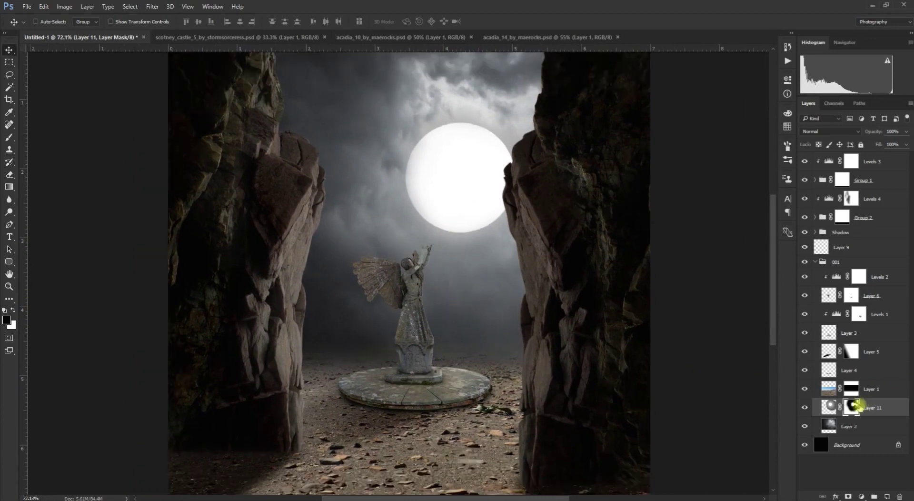
pyautogui.press('b')
pyautogui.press('x')
pyautogui.scroll(1, 435, 170)
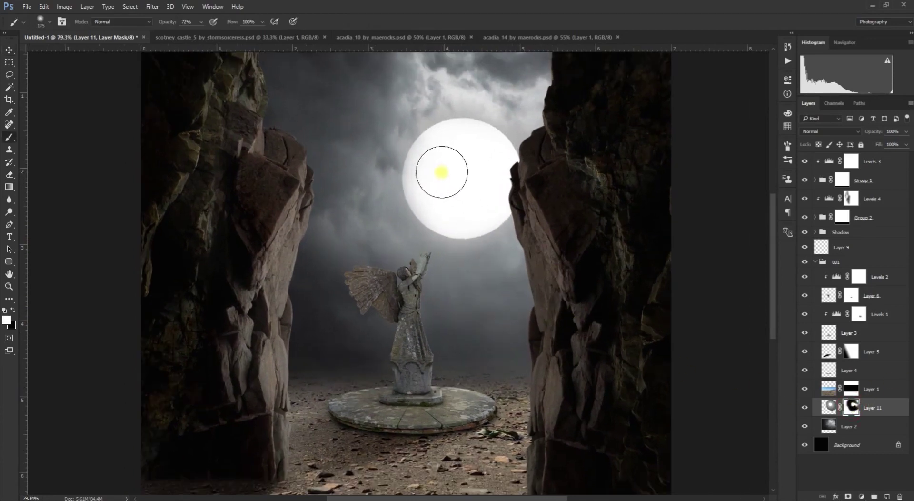
pyautogui.moveTo(413, 187)
pyautogui.mouseDown()
pyautogui.moveTo(439, 214)
pyautogui.moveTo(420, 185)
pyautogui.mouseUp()
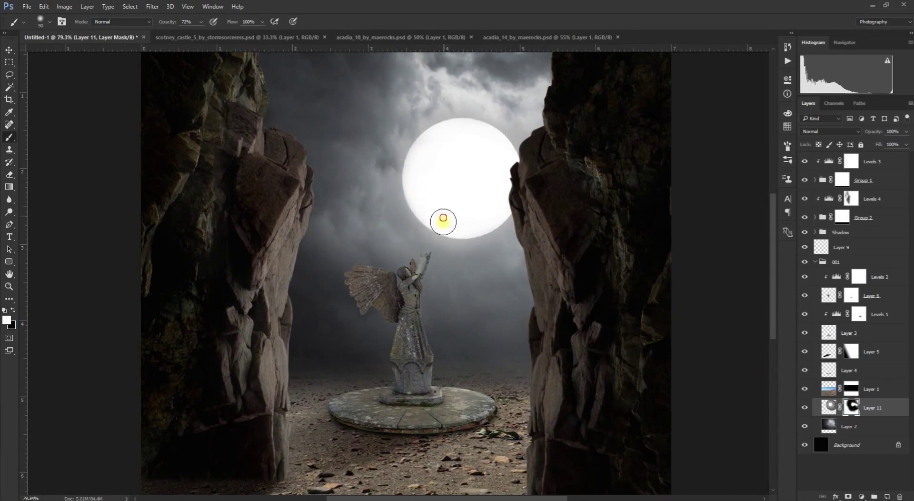
pyautogui.press('v')
pyautogui.scroll(-3, 445, 215)
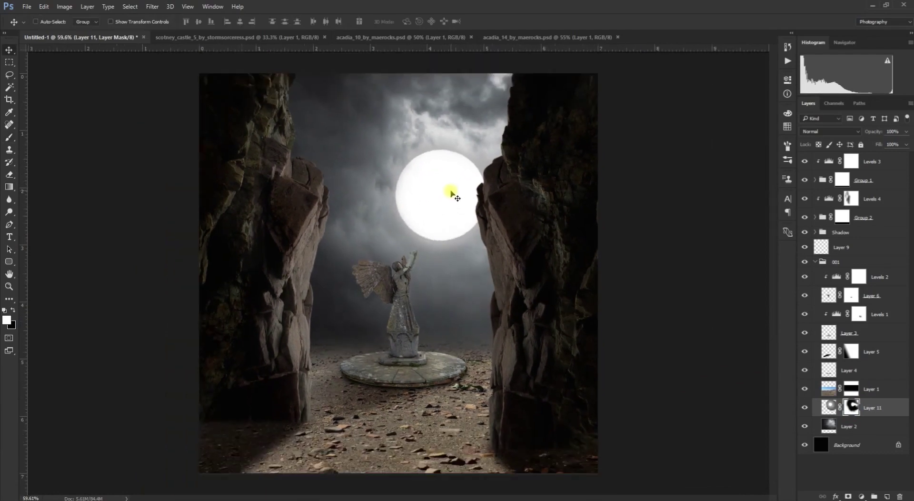
# Bring the flying birds image into the composite above the Levels 2 layer, scale it to about 10.5%, and place it across the moon.
pyautogui.click(888, 281)
pyautogui.moveTo(538, 336); pyautogui.dragTo(470, 244)
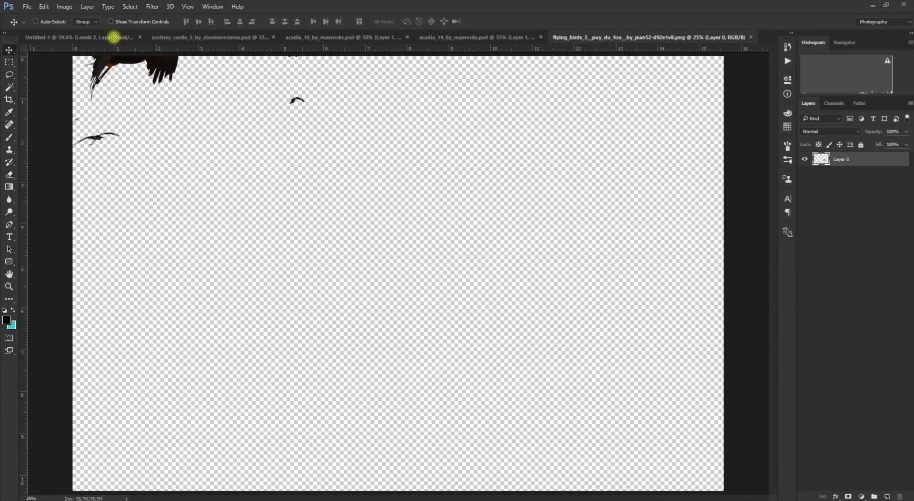
pyautogui.hotkey('ctrl', 't')
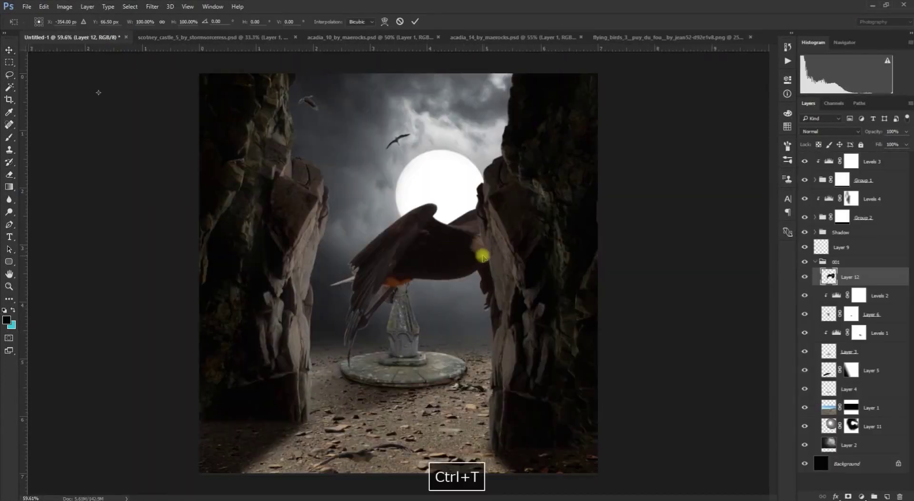
pyautogui.scroll(-4, 482, 255)
pyautogui.moveTo(559, 181); pyautogui.dragTo(553, 278)
pyautogui.moveTo(592, 136); pyautogui.dragTo(591, 225)
pyautogui.moveTo(686, 64); pyautogui.dragTo(383, 263)
pyautogui.moveTo(310, 402); pyautogui.dragTo(541, 278)
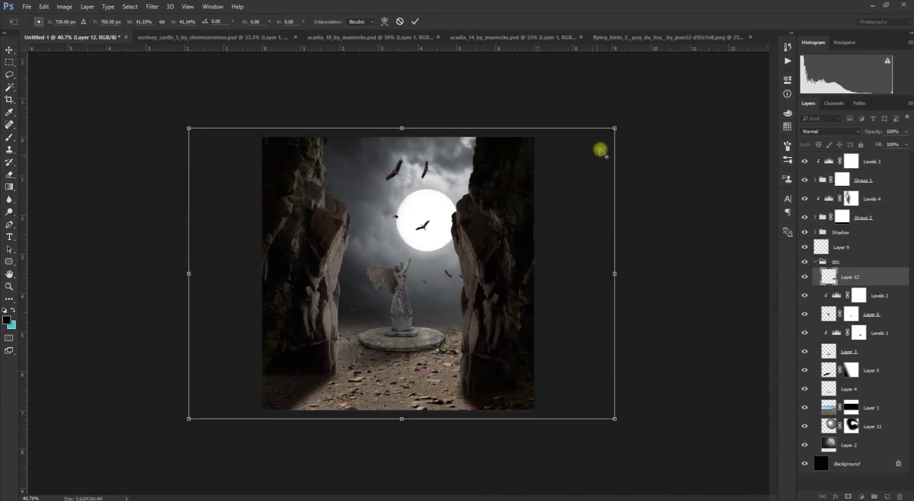
pyautogui.moveTo(614, 128); pyautogui.dragTo(456, 236)
pyautogui.moveTo(425, 305); pyautogui.dragTo(427, 228)
pyautogui.doubleClick(449, 209)
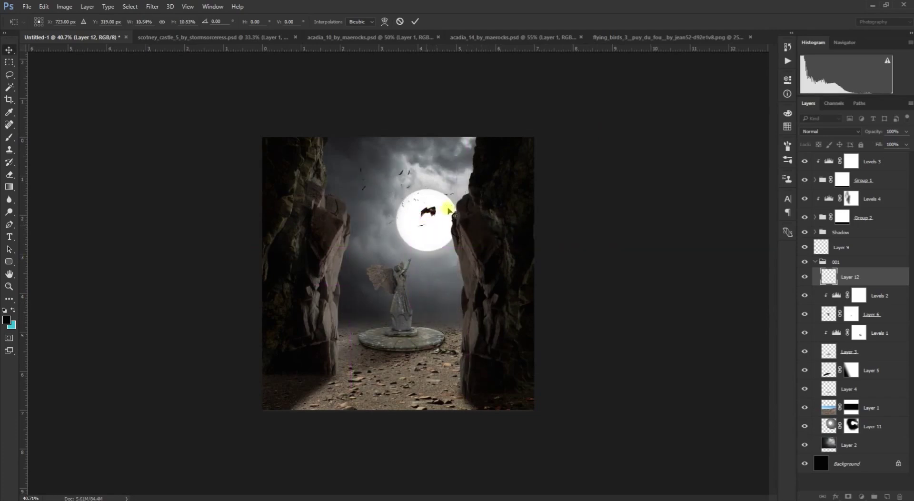
# Add a Levels adjustment clipped to the birds layer with the midtones set to 0.87.
pyautogui.scroll(5, 449, 209)
pyautogui.press('space')
pyautogui.moveTo(542, 226); pyautogui.dragTo(529, 268)
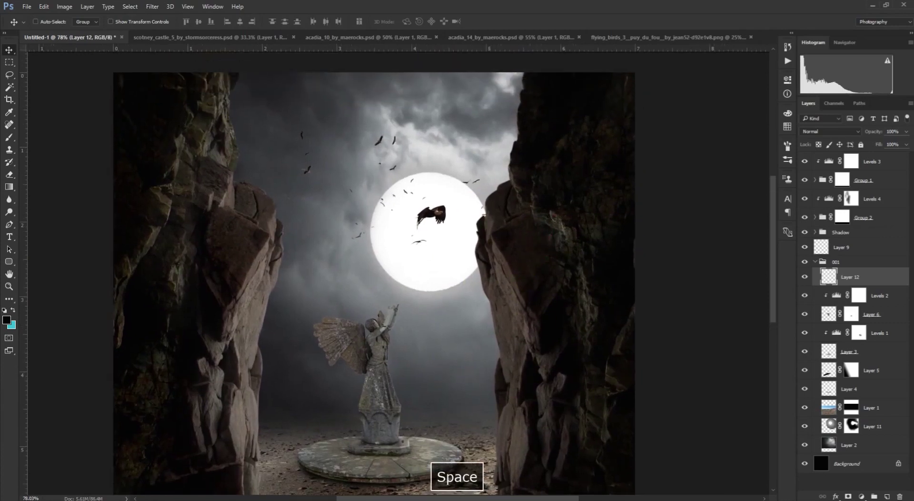
pyautogui.click(861, 496)
pyautogui.click(828, 344)
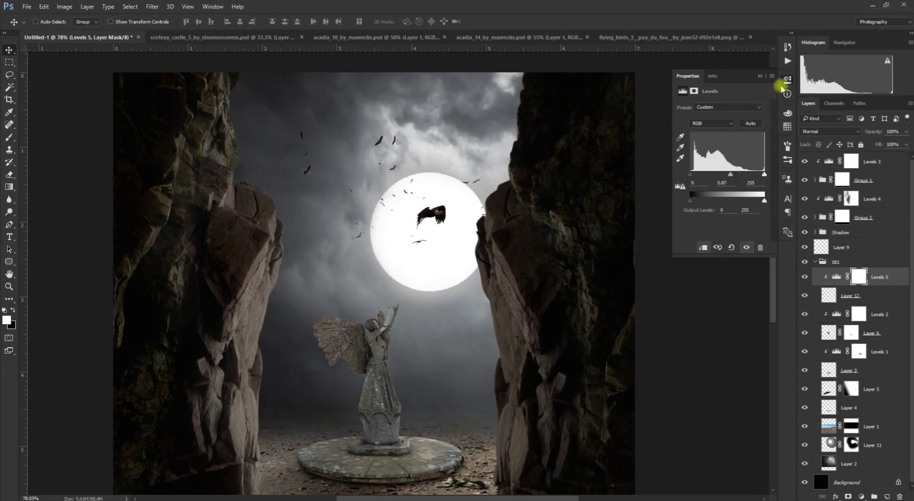
pyautogui.click(760, 77)
# Darken the ground on Layer 1 with a clipped Levels adjustment, midtones 0.93 and output white 145.
pyautogui.scroll(-2, 519, 128)
pyautogui.press('space')
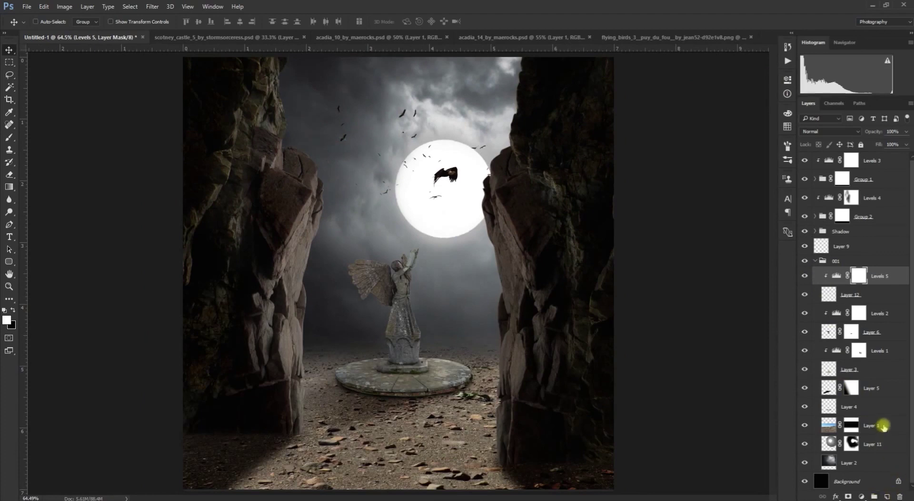
pyautogui.click(884, 426)
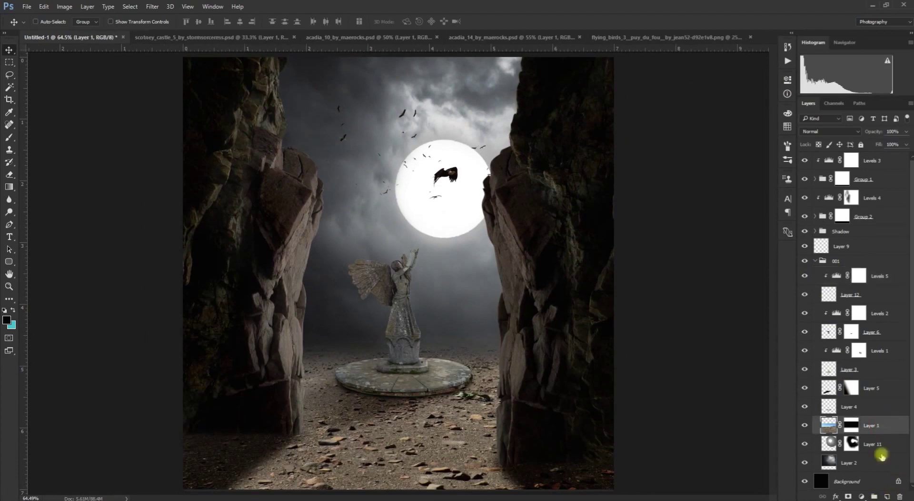
pyautogui.click(863, 496)
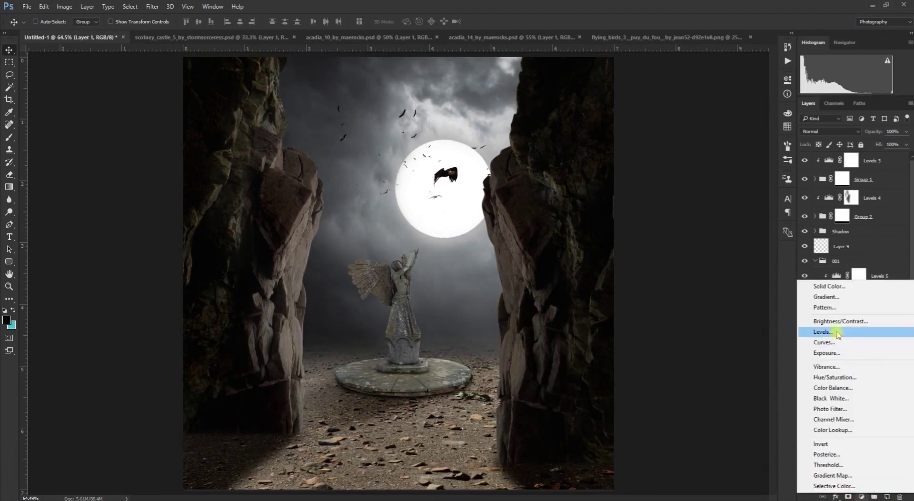
pyautogui.click(837, 335)
pyautogui.click(703, 247)
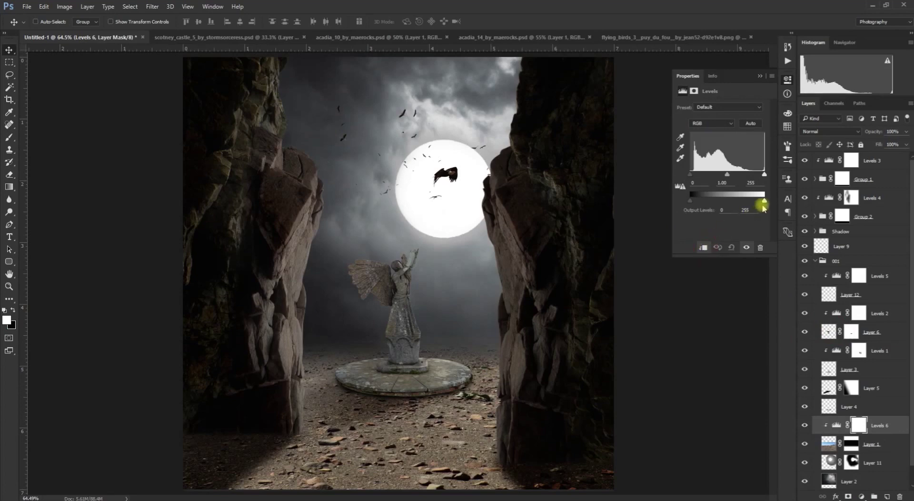
pyautogui.moveTo(751, 203); pyautogui.dragTo(738, 202)
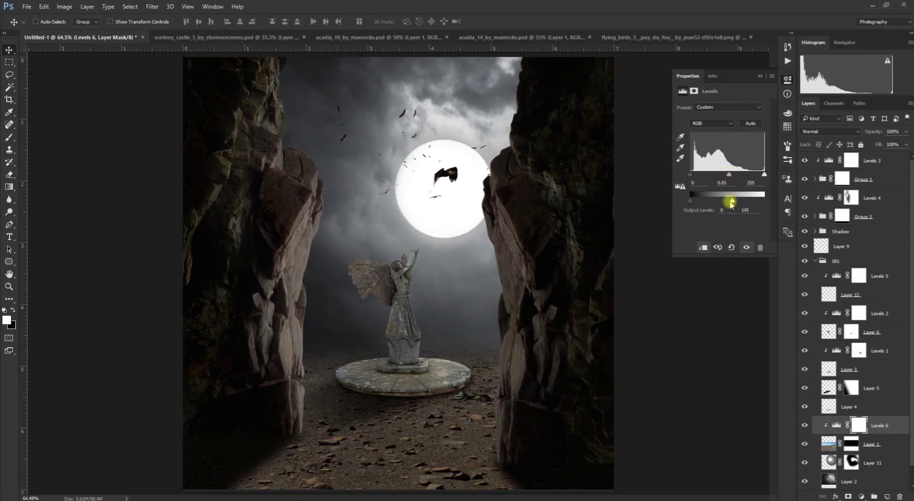
pyautogui.click(760, 76)
# Paint black on the Levels 6 mask with an 800 px brush at 21% opacity to lighten the ground around the well.
pyautogui.scroll(-1, 519, 153)
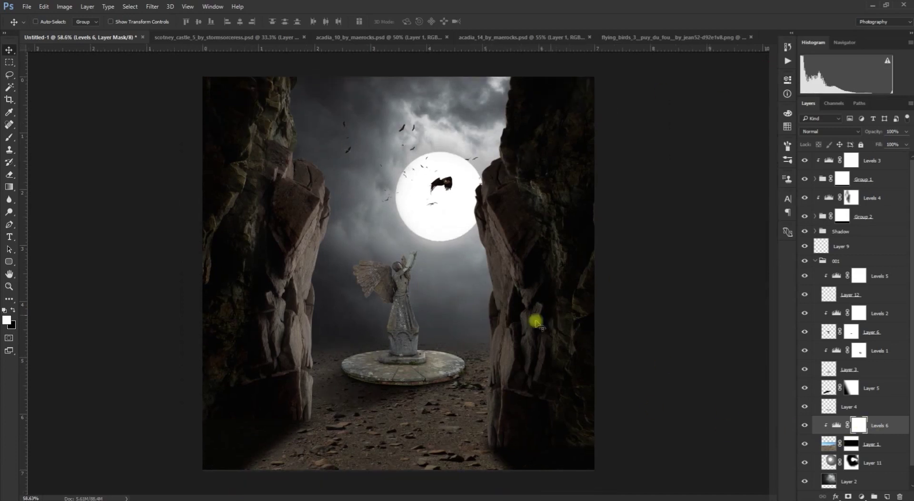
pyautogui.press('b')
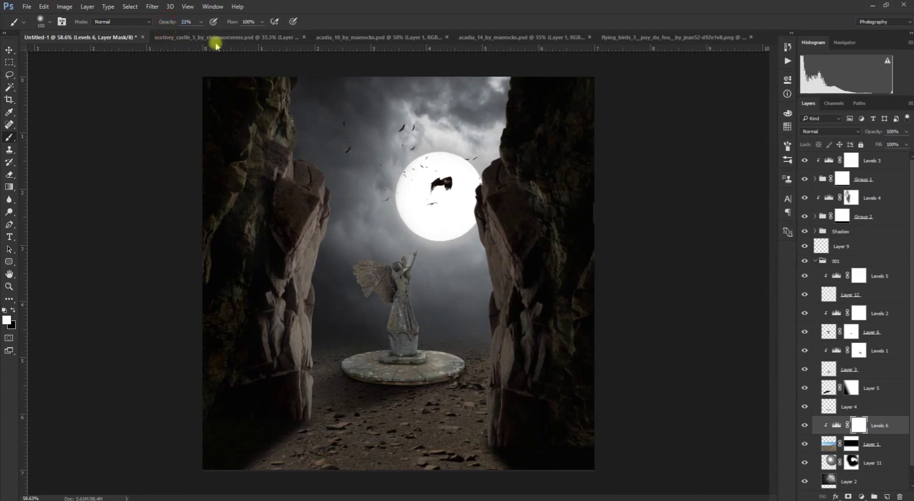
pyautogui.press(']')
pyautogui.press(']')
pyautogui.press(']')
pyautogui.press(']')
pyautogui.press(']')
pyautogui.press(']')
pyautogui.press(']')
pyautogui.press(']')
pyautogui.press(']')
pyautogui.press(']')
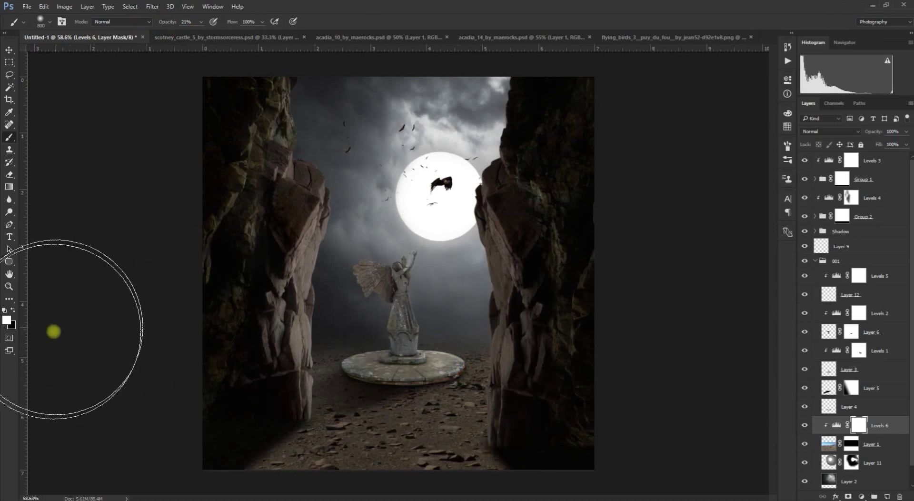
pyautogui.click(12, 309)
pyautogui.click(458, 350)
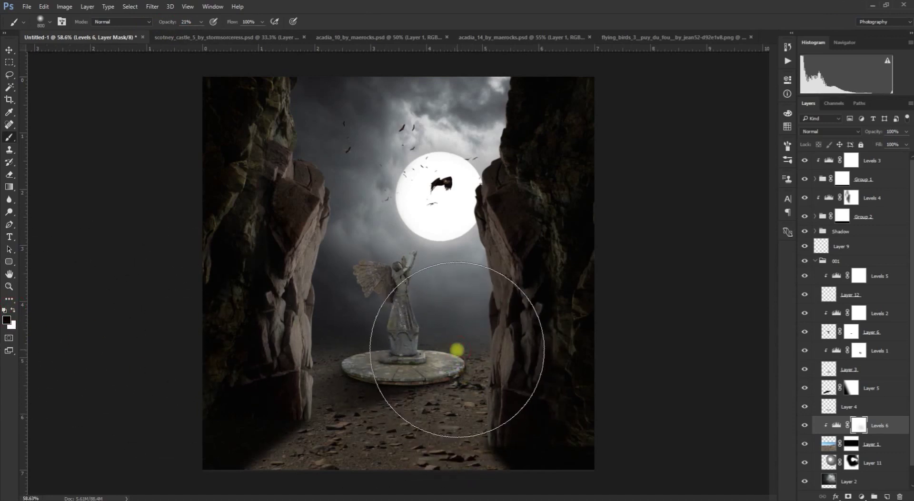
pyautogui.click(434, 340)
pyautogui.click(434, 342)
pyautogui.click(422, 390)
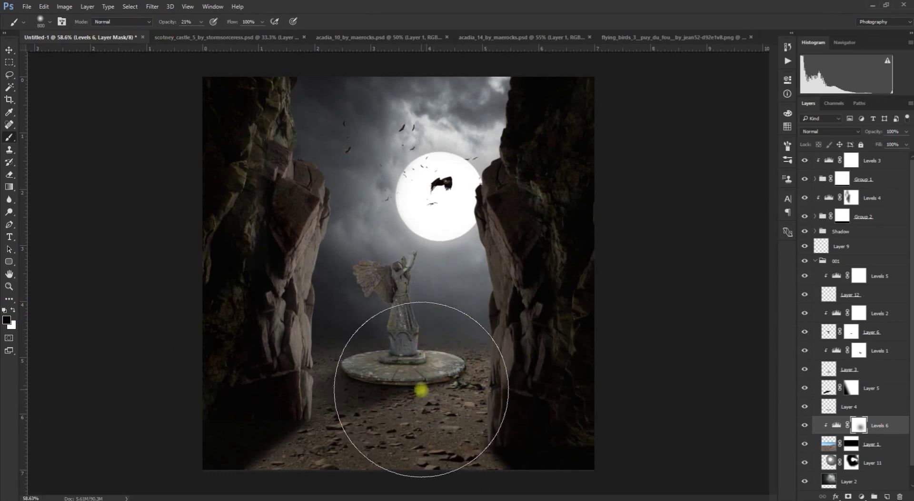
pyautogui.click(352, 425)
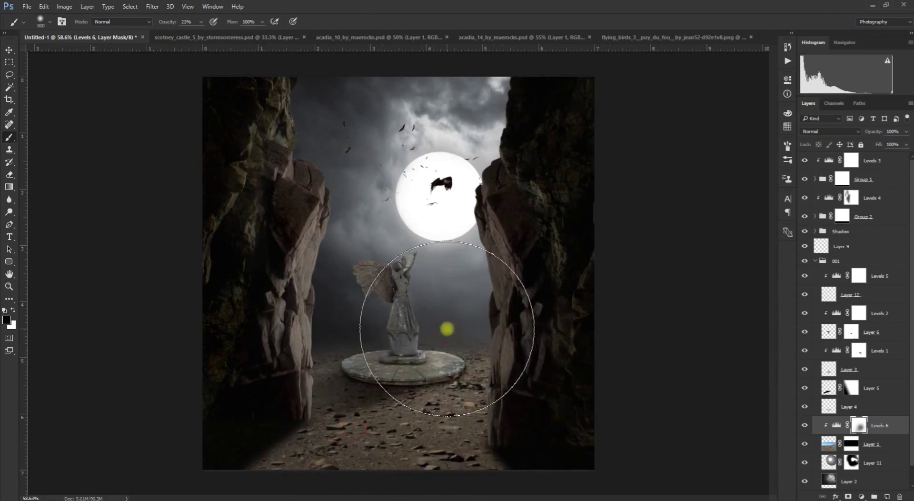
# Lighten the ground behind the well, beside the statue's base, on the Levels 6 mask with a smaller 500 px brush.
pyautogui.press('[')
pyautogui.press('[')
pyautogui.press('[')
pyautogui.moveTo(443, 336)
pyautogui.mouseDown()
pyautogui.moveTo(415, 327)
pyautogui.moveTo(409, 363)
pyautogui.moveTo(376, 344)
pyautogui.moveTo(460, 341)
pyautogui.moveTo(438, 378)
pyautogui.moveTo(291, 472)
pyautogui.moveTo(318, 457)
pyautogui.moveTo(447, 325)
pyautogui.mouseUp()
pyautogui.press('v')
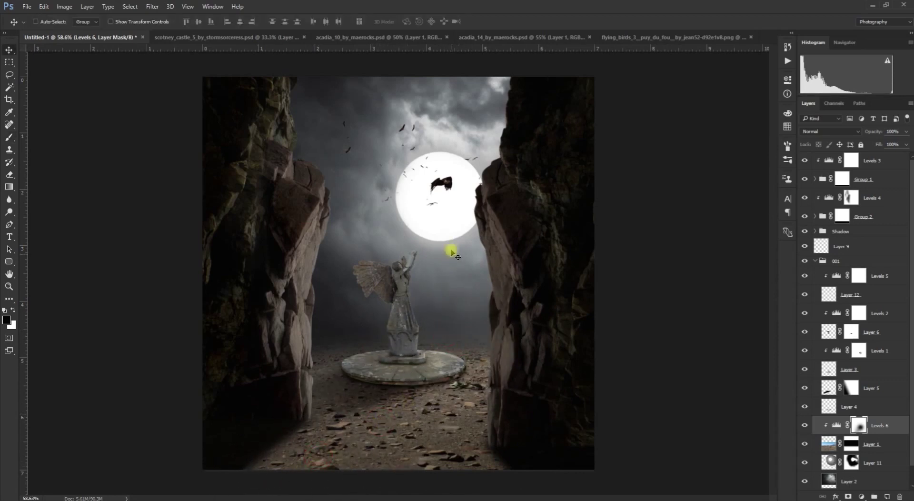
# Add a Brightness/Contrast adjustment clipped to the ground's Layer 1 and set the brightness to 58.
pyautogui.scroll(-1, 453, 261)
pyautogui.press('space')
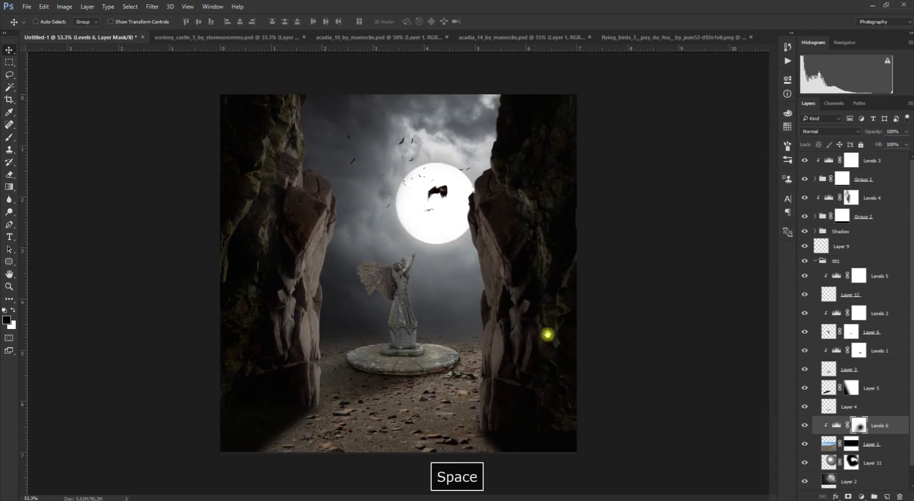
pyautogui.click(892, 443)
pyautogui.click(862, 497)
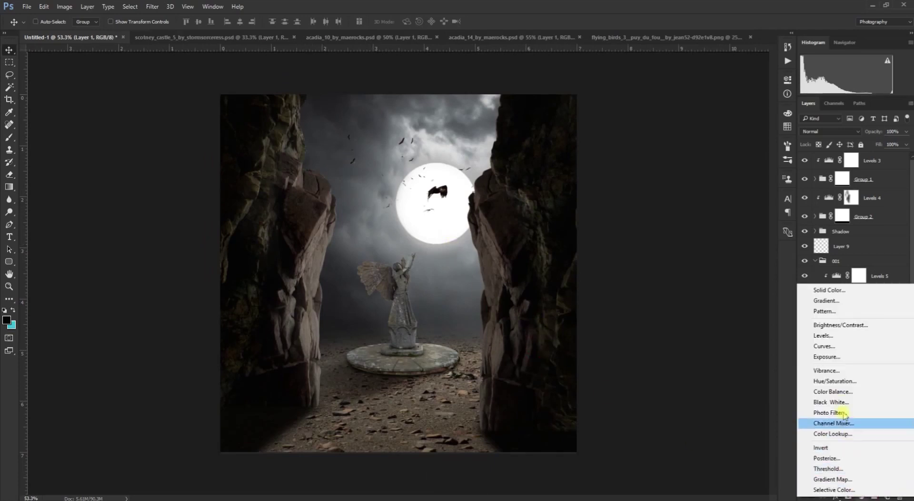
pyautogui.click(826, 324)
pyautogui.click(716, 248)
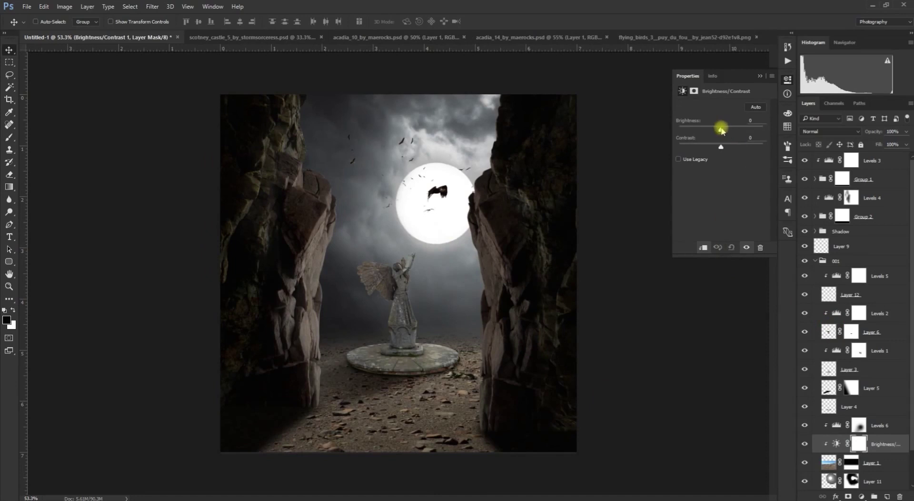
pyautogui.moveTo(725, 129); pyautogui.dragTo(730, 129)
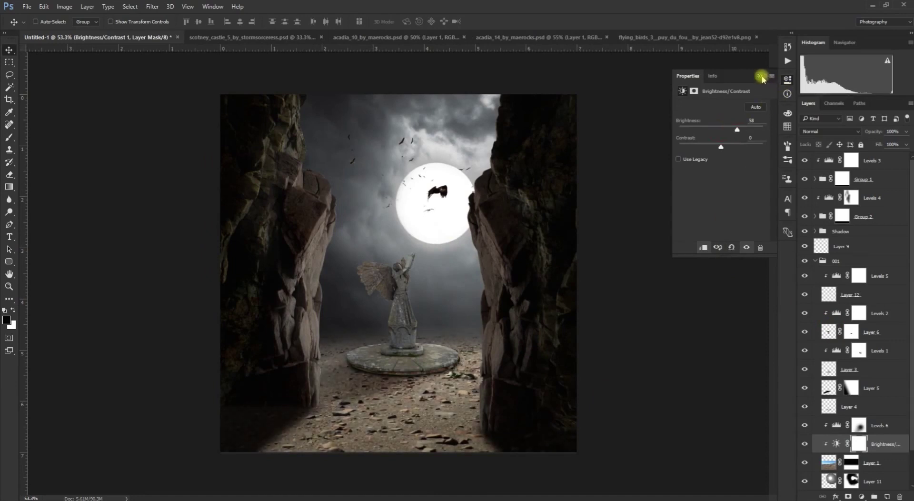
pyautogui.click(760, 76)
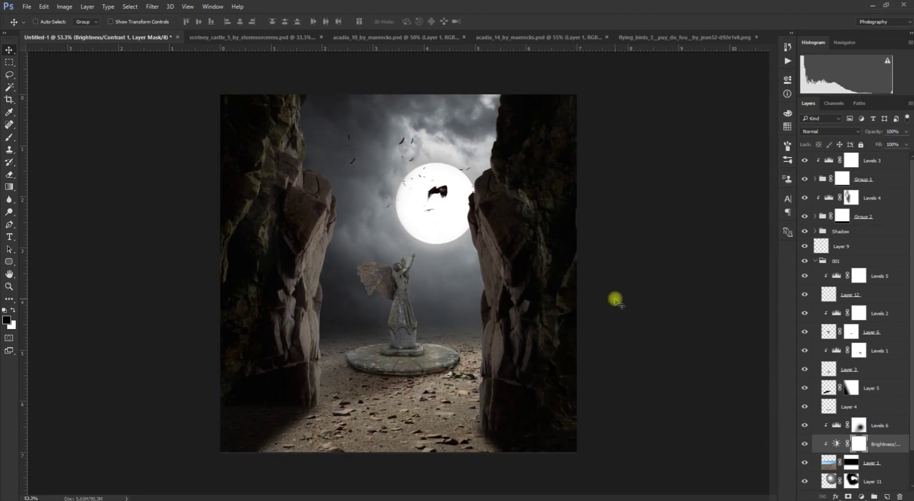
# Invert the Brightness/Contrast mask and paint white with a 500 px brush at 21% opacity to brighten the moonlit ground around the well.
pyautogui.hotkey('ctrl', 'i')
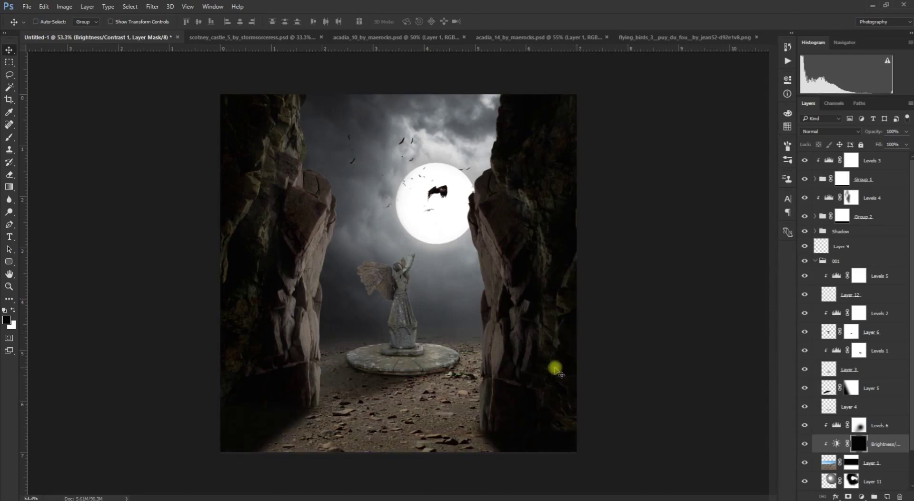
pyautogui.press('b')
pyautogui.press('x')
pyautogui.moveTo(447, 348)
pyautogui.mouseDown()
pyautogui.moveTo(434, 365)
pyautogui.moveTo(431, 350)
pyautogui.moveTo(467, 347)
pyautogui.moveTo(434, 357)
pyautogui.moveTo(434, 381)
pyautogui.moveTo(420, 337)
pyautogui.moveTo(414, 343)
pyautogui.moveTo(433, 351)
pyautogui.moveTo(387, 373)
pyautogui.moveTo(345, 337)
pyautogui.moveTo(350, 351)
pyautogui.moveTo(424, 388)
pyautogui.moveTo(426, 416)
pyautogui.moveTo(401, 436)
pyautogui.moveTo(436, 416)
pyautogui.moveTo(465, 433)
pyautogui.moveTo(332, 431)
pyautogui.mouseUp()
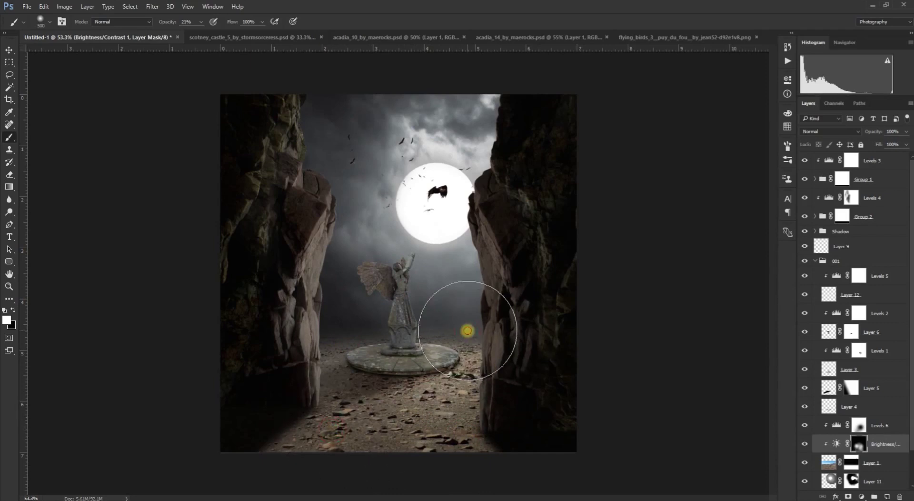
pyautogui.press('v')
# Merge the statue and well layers with their Levels adjustments into one layer, and merge the birds layer with its Levels adjustment.
pyautogui.scroll(2, 454, 242)
pyautogui.press('space')
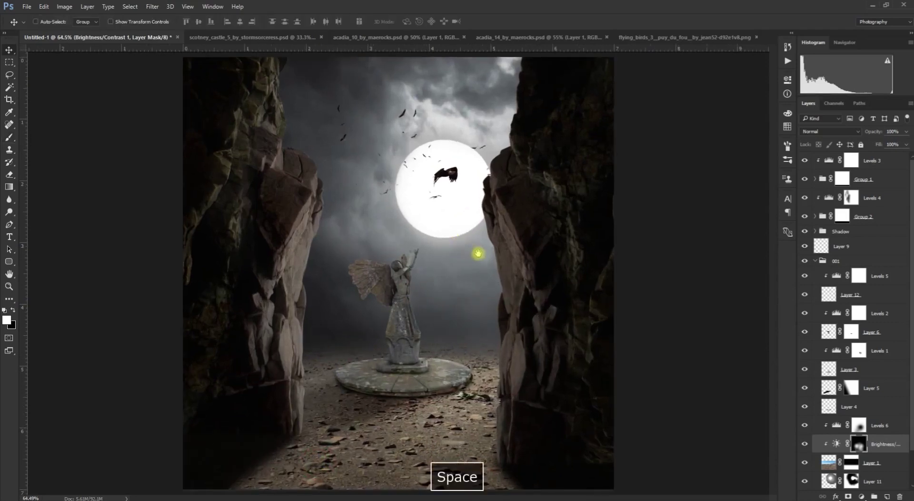
pyautogui.click(881, 314)
pyautogui.keyDown('shift'); pyautogui.click(870, 370); pyautogui.keyUp('shift')
pyautogui.hotkey('ctrl', 'z')
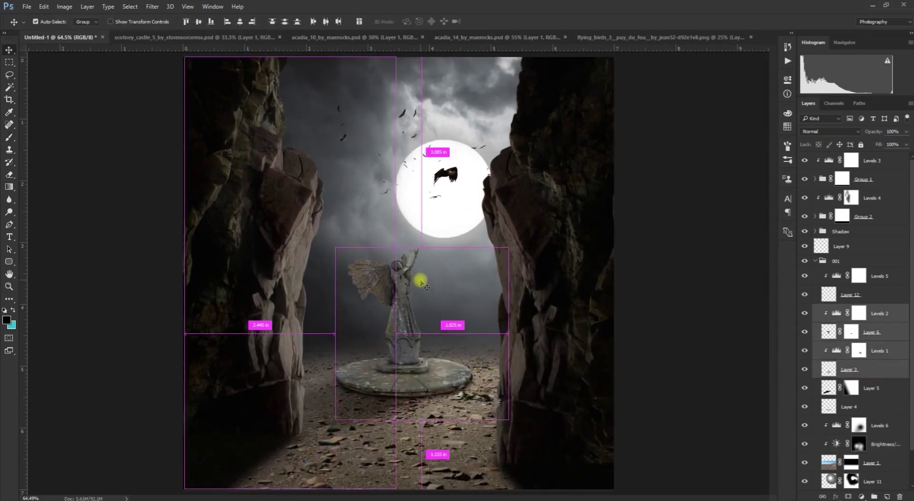
pyautogui.hotkey('ctrl', 'e')
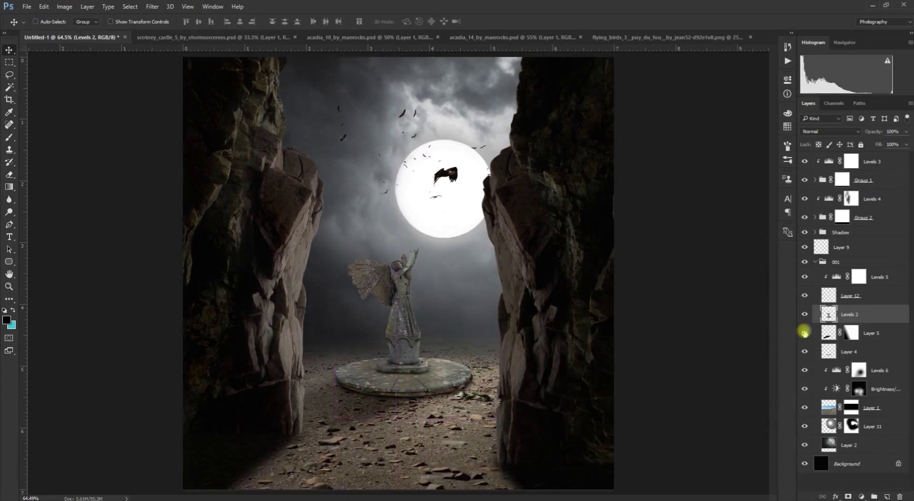
pyautogui.keyDown('shift'); pyautogui.click(889, 278); pyautogui.keyUp('shift')
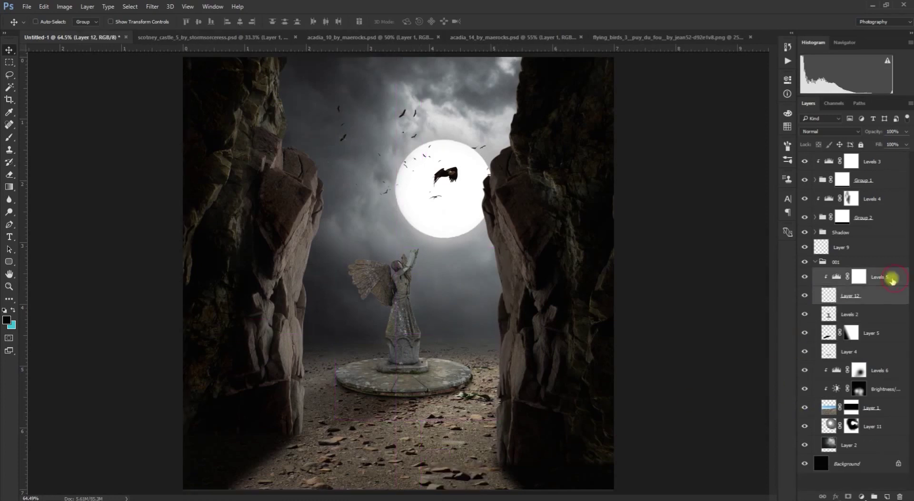
pyautogui.hotkey('ctrl', 'e')
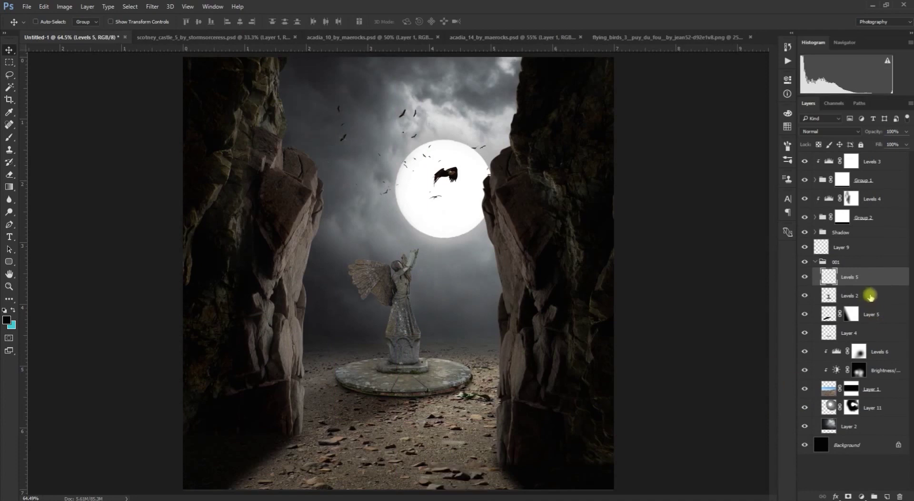
# Create a new layer directly above the merged statue layer and fill it with 50% gray.
pyautogui.click(873, 295)
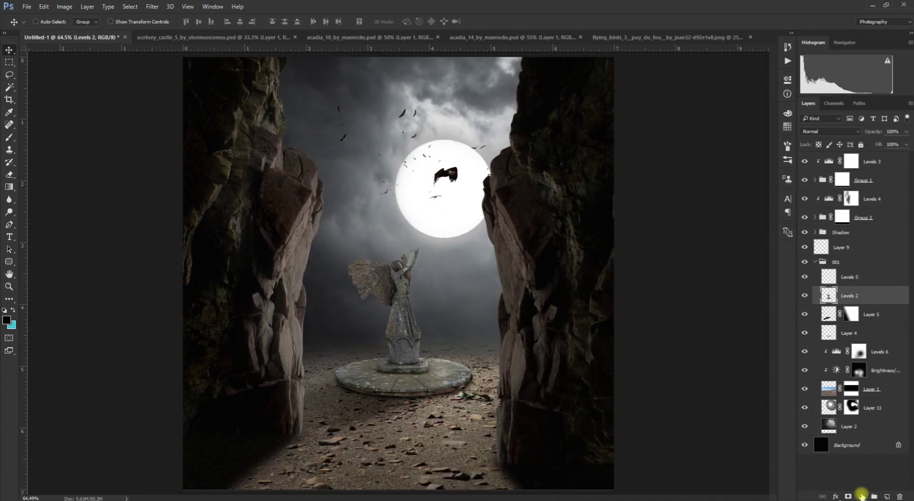
pyautogui.click(888, 496)
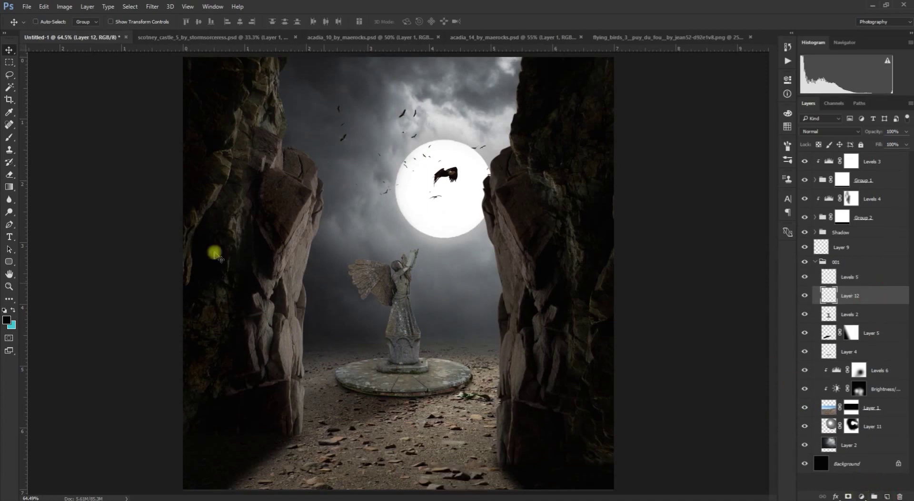
pyautogui.click(44, 6)
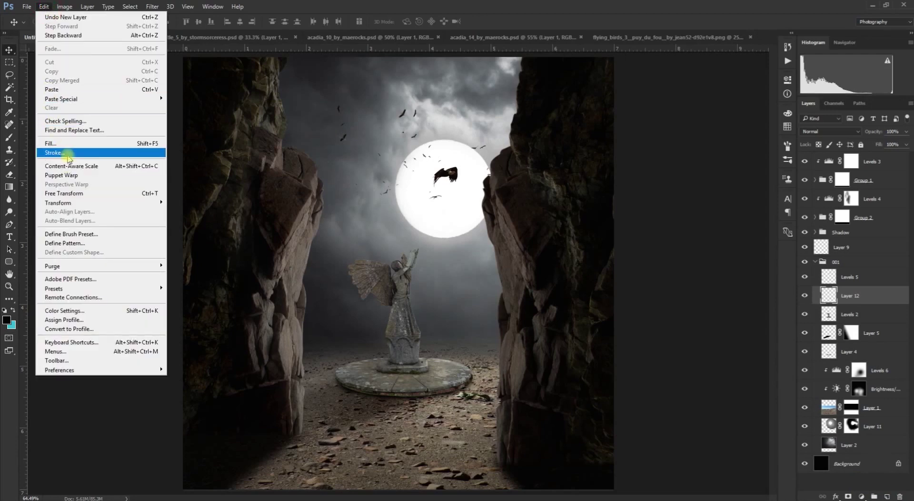
pyautogui.click(67, 147)
pyautogui.click(446, 154)
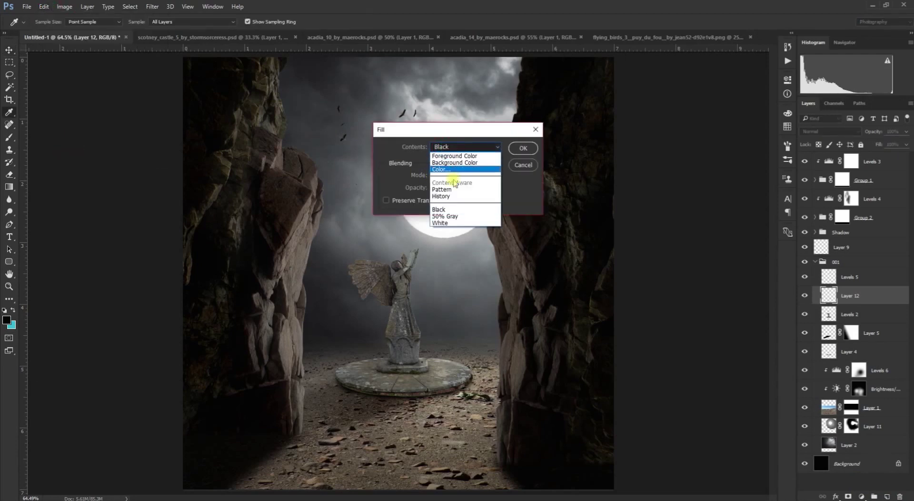
pyautogui.click(452, 214)
pyautogui.click(526, 148)
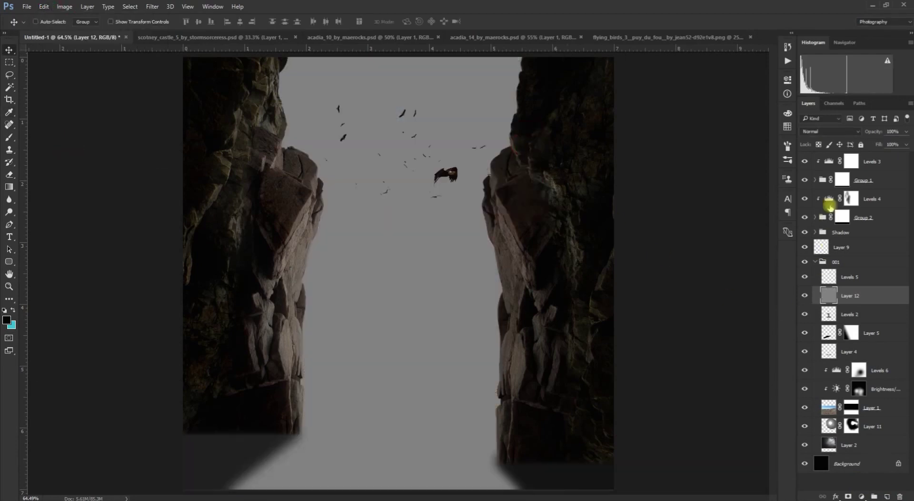
# Change the 50% gray layer's blend mode to Soft Light.
pyautogui.click(816, 132)
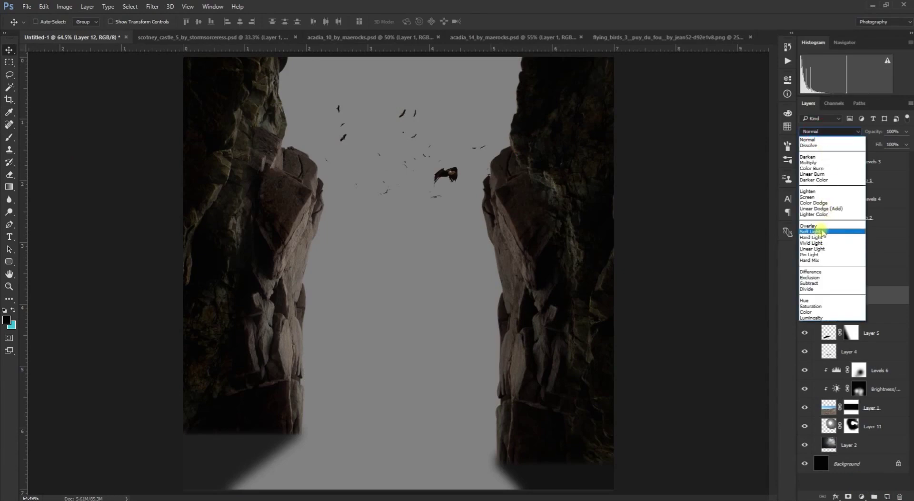
pyautogui.click(822, 232)
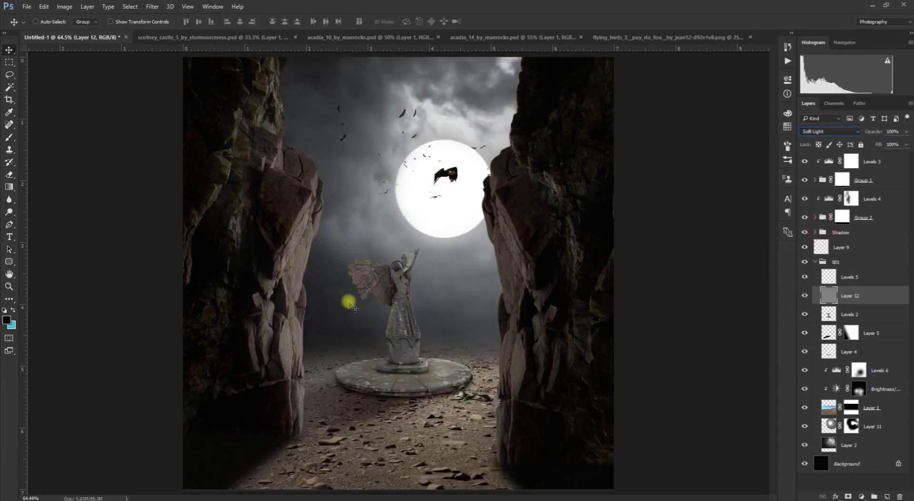
pyautogui.scroll(5, 381, 310)
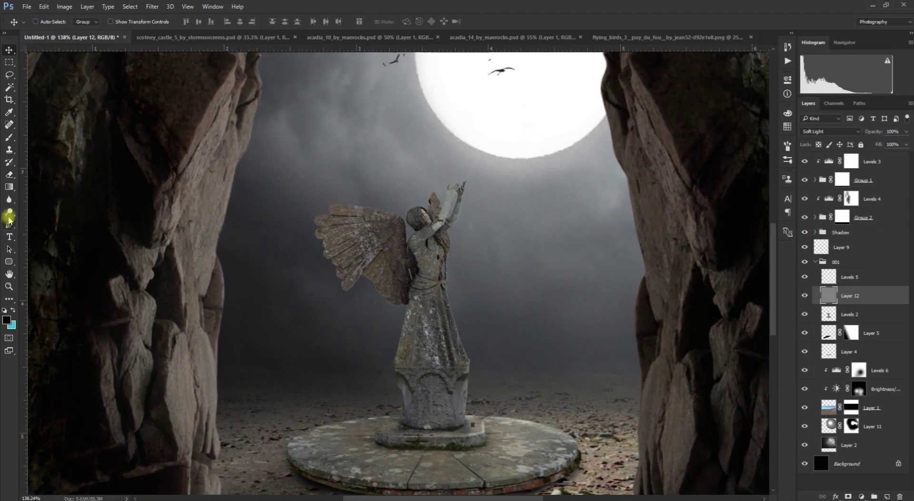
# Darken the statue's torso, gown and upper pedestal on the gray layer with the Burn tool, range Midtones, exposure 25%.
pyautogui.click(9, 212)
pyautogui.click(43, 209)
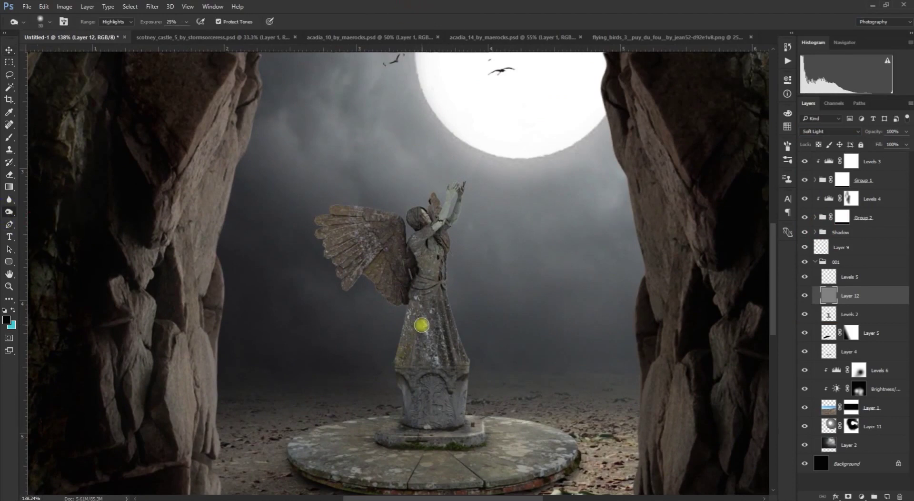
pyautogui.scroll(3, 421, 324)
pyautogui.moveTo(419, 197)
pyautogui.mouseDown()
pyautogui.moveTo(424, 274)
pyautogui.moveTo(423, 192)
pyautogui.moveTo(440, 280)
pyautogui.moveTo(407, 269)
pyautogui.mouseUp()
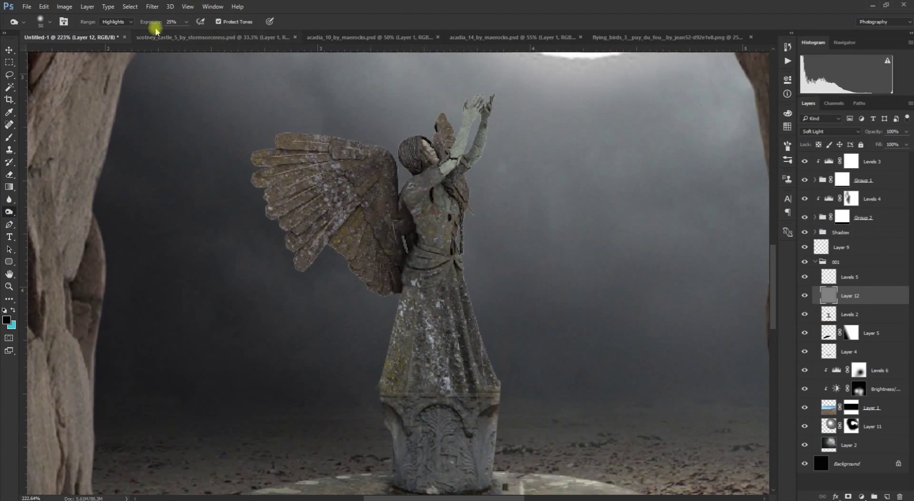
pyautogui.click(118, 22)
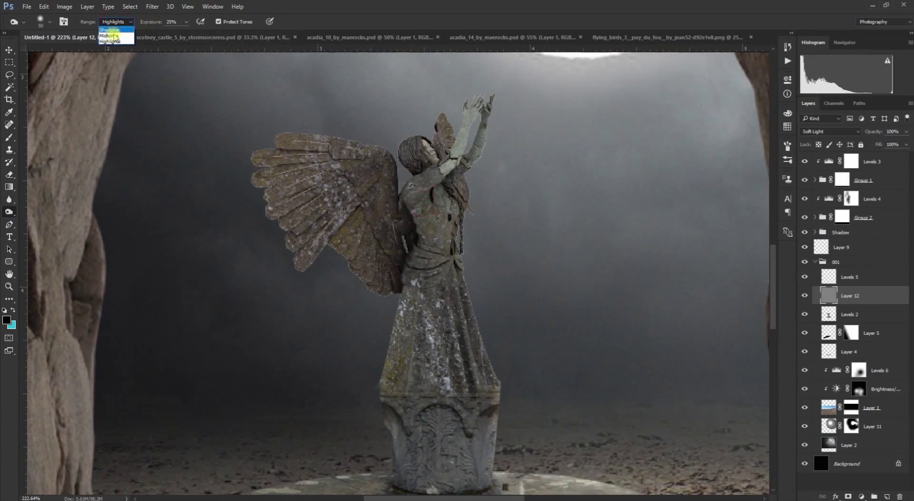
pyautogui.click(110, 35)
pyautogui.moveTo(423, 192); pyautogui.dragTo(420, 305)
pyautogui.moveTo(422, 271)
pyautogui.mouseDown()
pyautogui.moveTo(402, 405)
pyautogui.moveTo(410, 411)
pyautogui.mouseUp()
pyautogui.moveTo(432, 374)
pyautogui.mouseDown()
pyautogui.moveTo(440, 469)
pyautogui.moveTo(407, 417)
pyautogui.mouseUp()
pyautogui.moveTo(409, 488); pyautogui.dragTo(410, 490)
pyautogui.moveTo(420, 247); pyautogui.dragTo(419, 378)
pyautogui.moveTo(409, 290); pyautogui.dragTo(389, 398)
pyautogui.moveTo(423, 306)
pyautogui.mouseDown()
pyautogui.moveTo(354, 227)
pyautogui.moveTo(311, 217)
pyautogui.moveTo(339, 214)
pyautogui.moveTo(363, 172)
pyautogui.moveTo(385, 197)
pyautogui.moveTo(369, 162)
pyautogui.moveTo(333, 156)
pyautogui.moveTo(347, 194)
pyautogui.moveTo(335, 183)
pyautogui.moveTo(378, 202)
pyautogui.moveTo(348, 158)
pyautogui.moveTo(424, 231)
pyautogui.moveTo(422, 166)
pyautogui.moveTo(396, 275)
pyautogui.moveTo(407, 258)
pyautogui.moveTo(368, 266)
pyautogui.moveTo(336, 208)
pyautogui.moveTo(373, 276)
pyautogui.moveTo(336, 200)
pyautogui.moveTo(301, 180)
pyautogui.moveTo(339, 170)
pyautogui.moveTo(271, 153)
pyautogui.moveTo(299, 153)
pyautogui.moveTo(307, 189)
pyautogui.moveTo(288, 243)
pyautogui.moveTo(325, 228)
pyautogui.moveTo(476, 316)
pyautogui.moveTo(430, 368)
pyautogui.mouseUp()
# Burn the shadow side of the round stone base and the area around the pedestal's foot.
pyautogui.press('space')
pyautogui.moveTo(432, 430); pyautogui.dragTo(443, 241)
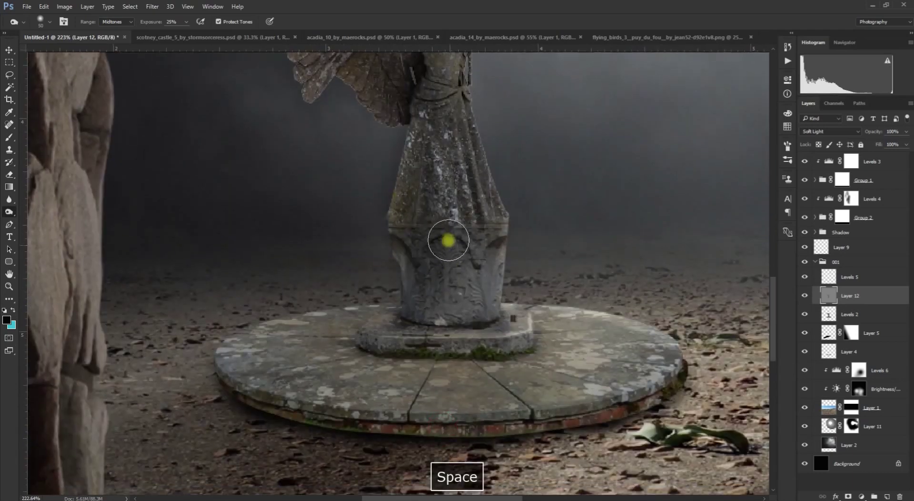
pyautogui.moveTo(404, 327)
pyautogui.mouseDown()
pyautogui.moveTo(241, 358)
pyautogui.moveTo(353, 328)
pyautogui.mouseUp()
pyautogui.moveTo(297, 348)
pyautogui.mouseDown()
pyautogui.moveTo(266, 353)
pyautogui.moveTo(288, 378)
pyautogui.mouseUp()
pyautogui.moveTo(419, 339)
pyautogui.mouseDown()
pyautogui.moveTo(279, 383)
pyautogui.moveTo(467, 338)
pyautogui.moveTo(321, 390)
pyautogui.mouseUp()
pyautogui.moveTo(463, 358)
pyautogui.mouseDown()
pyautogui.moveTo(315, 430)
pyautogui.moveTo(469, 331)
pyautogui.moveTo(407, 373)
pyautogui.moveTo(444, 360)
pyautogui.moveTo(491, 302)
pyautogui.moveTo(478, 263)
pyautogui.moveTo(487, 324)
pyautogui.moveTo(486, 232)
pyautogui.moveTo(471, 249)
pyautogui.moveTo(471, 335)
pyautogui.moveTo(475, 274)
pyautogui.moveTo(438, 364)
pyautogui.moveTo(409, 386)
pyautogui.moveTo(477, 360)
pyautogui.moveTo(334, 401)
pyautogui.moveTo(344, 388)
pyautogui.moveTo(293, 389)
pyautogui.moveTo(268, 356)
pyautogui.moveTo(291, 357)
pyautogui.moveTo(236, 361)
pyautogui.moveTo(252, 346)
pyautogui.moveTo(324, 408)
pyautogui.moveTo(438, 310)
pyautogui.mouseUp()
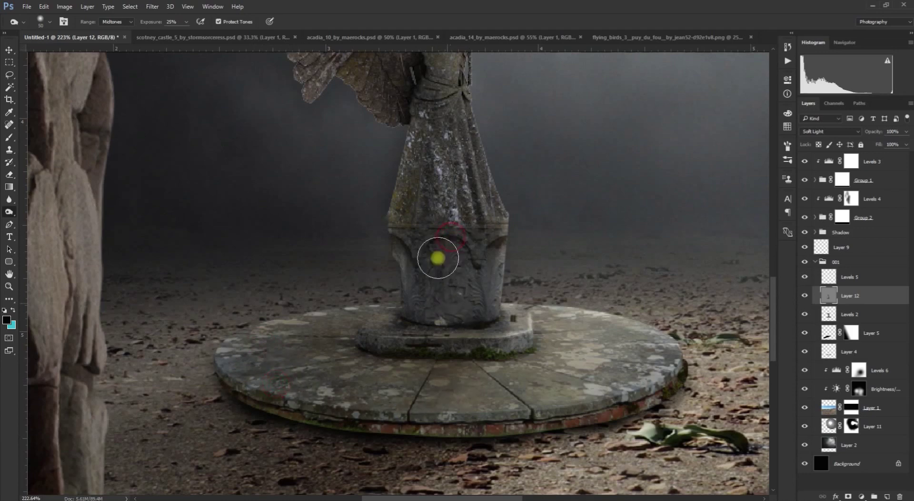
# Burn the carved details of the pedestal with a smaller 30 px brush.
pyautogui.scroll(3, 421, 251)
pyautogui.press('[')
pyautogui.press('[')
pyautogui.press('[')
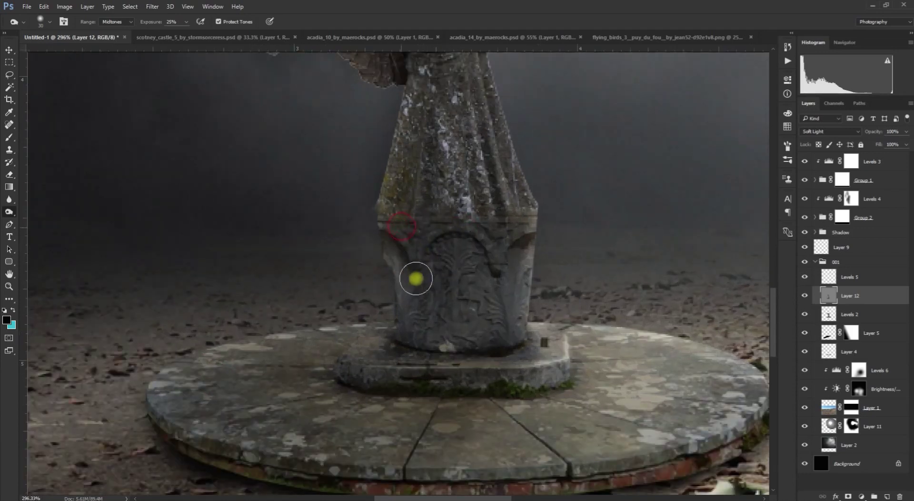
pyautogui.moveTo(430, 213)
pyautogui.mouseDown()
pyautogui.moveTo(481, 296)
pyautogui.moveTo(489, 220)
pyautogui.moveTo(498, 377)
pyautogui.moveTo(514, 244)
pyautogui.moveTo(516, 268)
pyautogui.mouseUp()
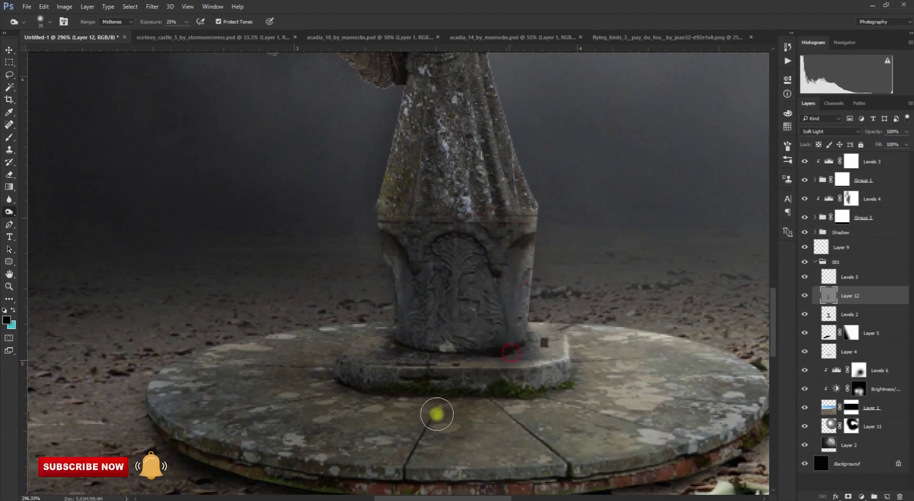
# Darken the gown's shadowed left side and outer edge by burning with a smaller brush.
pyautogui.press('space')
pyautogui.moveTo(410, 246); pyautogui.dragTo(400, 328)
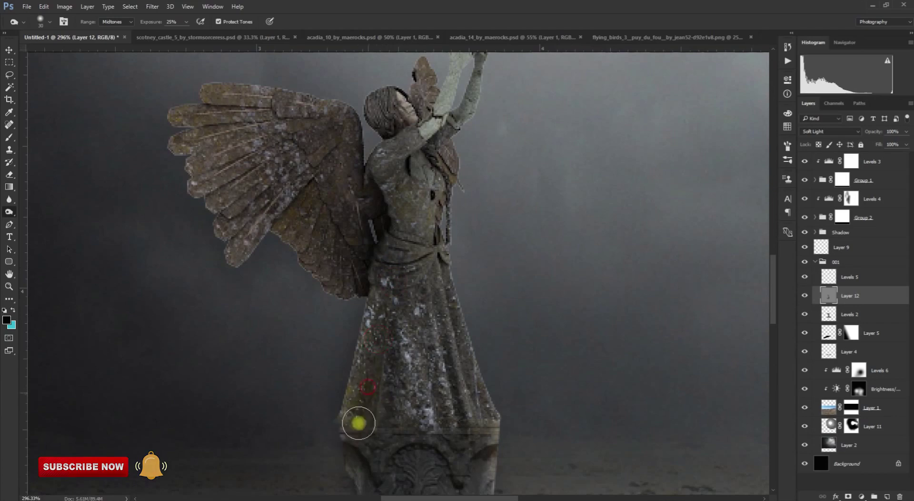
pyautogui.scroll(2, 376, 360)
pyautogui.press('[')
pyautogui.press('[')
pyautogui.press('[')
pyautogui.press('[')
pyautogui.press('[')
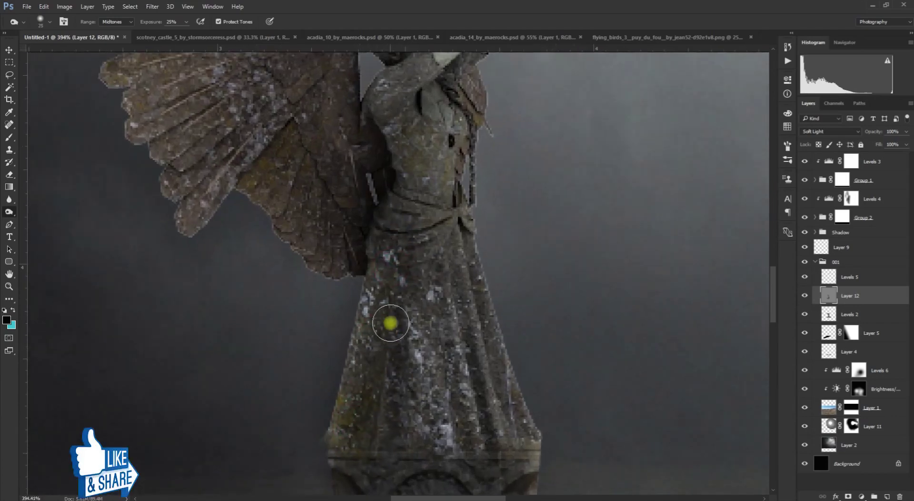
pyautogui.moveTo(372, 289); pyautogui.dragTo(344, 404)
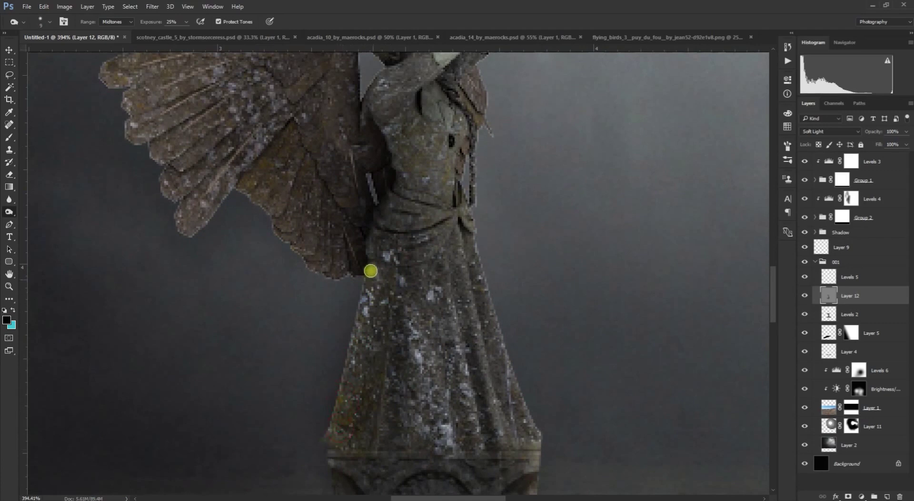
# Enlarge the burn brush to 40 px and darken the inner wing and upper gown.
pyautogui.press(']')
pyautogui.press(']')
pyautogui.press(']')
pyautogui.press(']')
pyautogui.press(']')
pyautogui.press(']')
pyautogui.press(']')
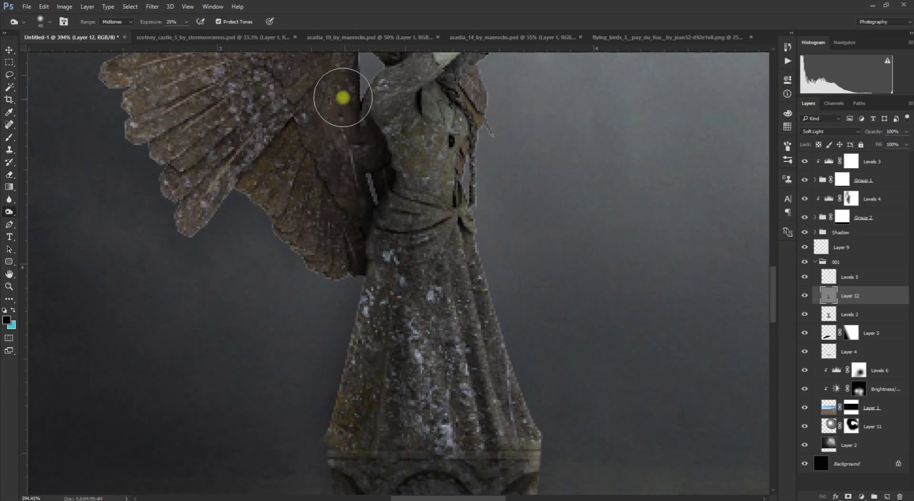
pyautogui.moveTo(408, 274); pyautogui.dragTo(415, 315)
# Burn the statue's torso, waist and gown folds with a brush reduced to 25 px.
pyautogui.press('space')
pyautogui.moveTo(412, 182); pyautogui.dragTo(400, 309)
pyautogui.press('[')
pyautogui.press('[')
pyautogui.moveTo(367, 145)
pyautogui.mouseDown()
pyautogui.moveTo(388, 189)
pyautogui.moveTo(371, 147)
pyautogui.mouseUp()
pyautogui.press('[')
pyautogui.click(431, 208)
pyautogui.press('space')
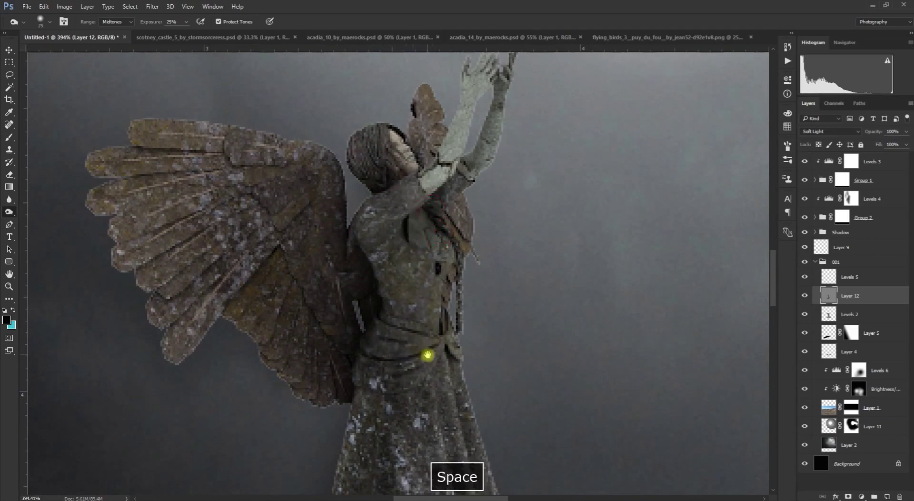
pyautogui.moveTo(424, 355); pyautogui.dragTo(385, 137)
pyautogui.moveTo(406, 290); pyautogui.dragTo(439, 385)
pyautogui.moveTo(419, 334)
pyautogui.mouseDown()
pyautogui.moveTo(430, 309)
pyautogui.moveTo(444, 385)
pyautogui.mouseUp()
# Highlight the long fold of the gown on its moonlit side using the Dodge tool, Midtones, 100% exposure, 3 px brush.
pyautogui.rightClick(9, 212)
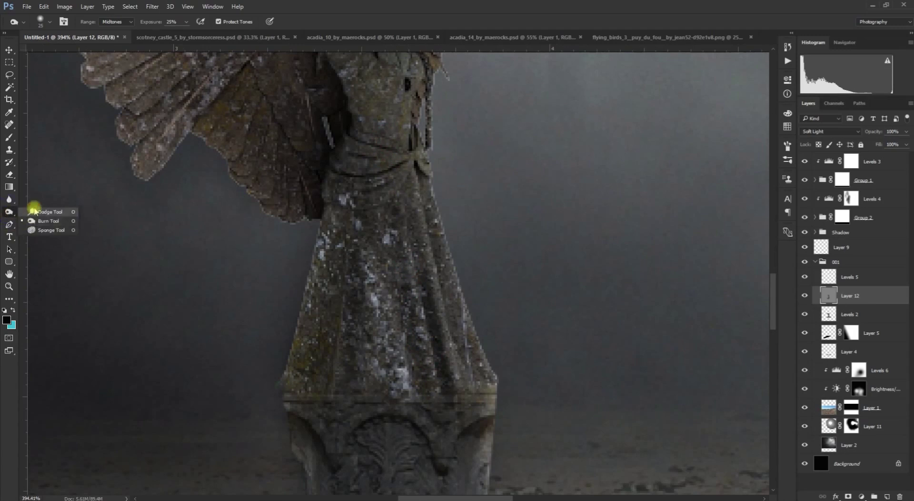
pyautogui.click(36, 206)
pyautogui.scroll(1, 408, 221)
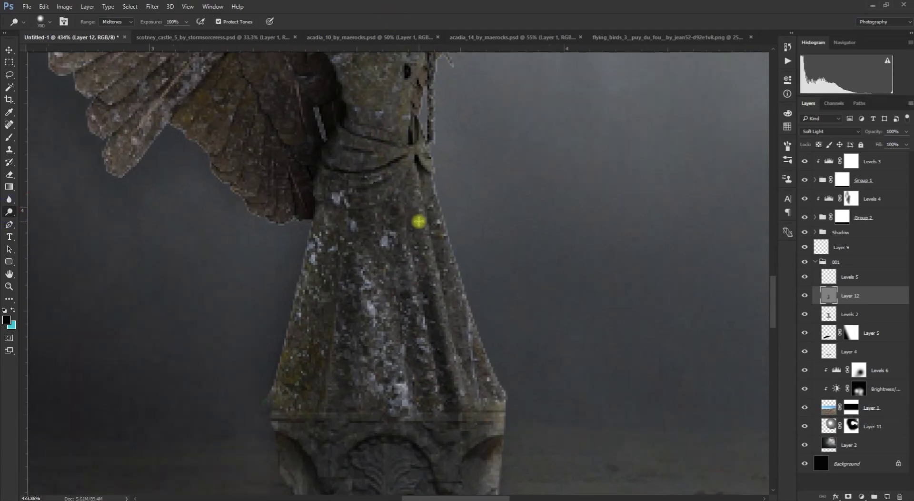
pyautogui.press('[')
pyautogui.press('[')
pyautogui.press('[')
pyautogui.press('[')
pyautogui.press('[')
pyautogui.press('[')
pyautogui.press('[')
pyautogui.press('[')
pyautogui.press('[')
pyautogui.press('[')
pyautogui.press('[')
pyautogui.press('[')
pyautogui.press('[')
pyautogui.press('[')
pyautogui.press('[')
pyautogui.press('[')
pyautogui.press('[')
pyautogui.press('[')
pyautogui.press('[')
pyautogui.press('[')
pyautogui.moveTo(419, 199)
pyautogui.mouseDown()
pyautogui.moveTo(413, 185)
pyautogui.moveTo(457, 367)
pyautogui.mouseUp()
pyautogui.click(426, 217)
pyautogui.moveTo(422, 195); pyautogui.dragTo(437, 269)
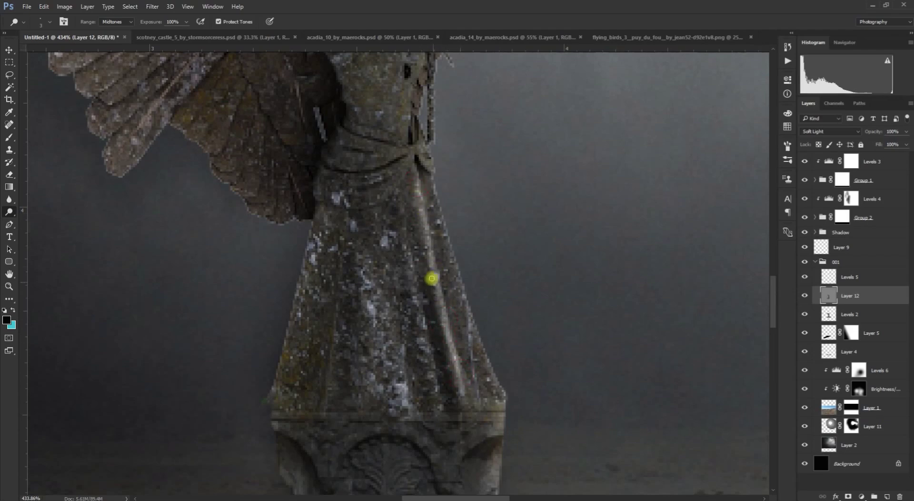
# Dodge the gown's moonlit right edge down to the hem and undo the last stroke.
pyautogui.scroll(2, 461, 217)
pyautogui.scroll(-1, 437, 180)
pyautogui.scroll(-2, 430, 193)
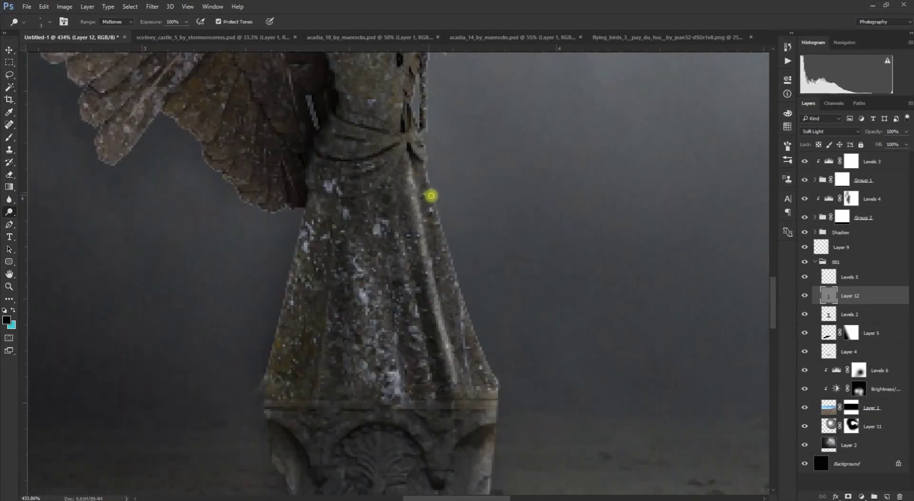
pyautogui.moveTo(433, 195); pyautogui.dragTo(456, 292)
pyautogui.moveTo(441, 231); pyautogui.dragTo(460, 303)
pyautogui.moveTo(450, 266); pyautogui.dragTo(495, 376)
pyautogui.hotkey('ctrl', 'z')
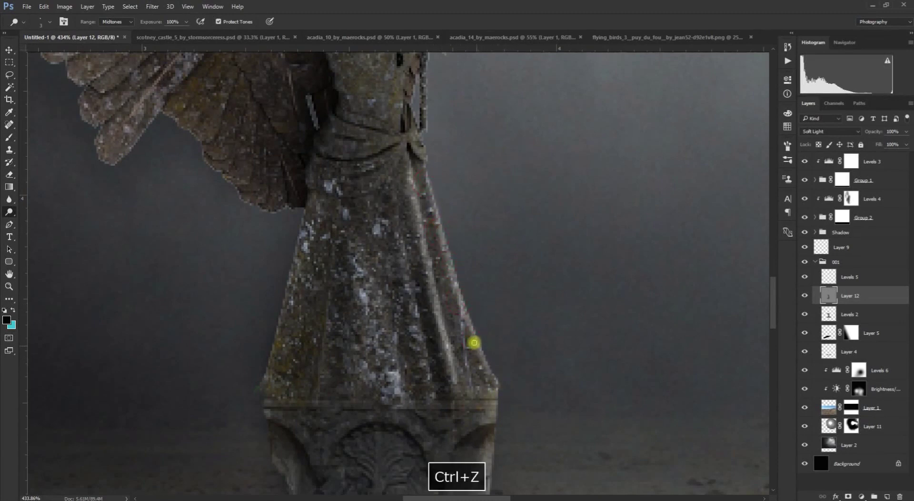
# Dodge a thin highlight along the pedestal's right edge.
pyautogui.moveTo(472, 333)
pyautogui.mouseDown()
pyautogui.moveTo(496, 395)
pyautogui.moveTo(493, 462)
pyautogui.moveTo(486, 286)
pyautogui.mouseUp()
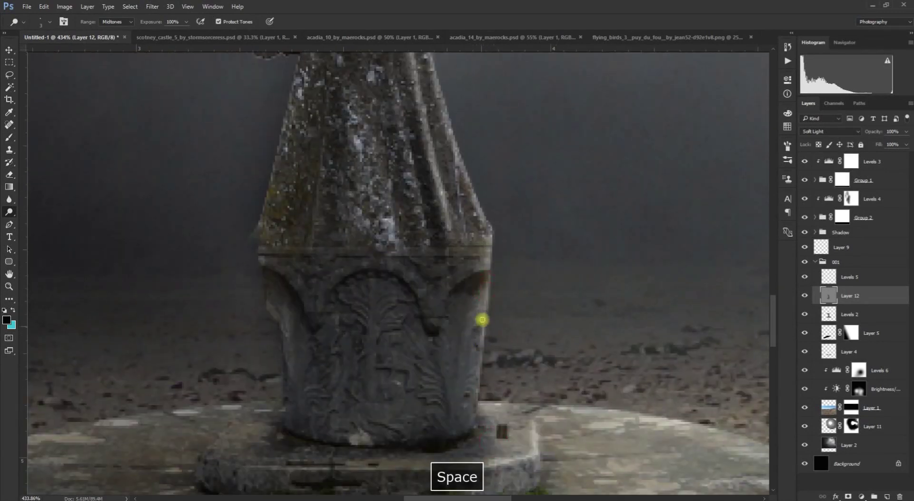
pyautogui.moveTo(480, 342); pyautogui.dragTo(480, 401)
pyautogui.moveTo(480, 367); pyautogui.dragTo(476, 415)
# Dodge the outer edge of the statue's raised right-hand arm facing the moon.
pyautogui.press('space')
pyautogui.moveTo(433, 125); pyautogui.dragTo(465, 337)
pyautogui.moveTo(448, 88); pyautogui.dragTo(474, 321)
pyautogui.moveTo(483, 221)
pyautogui.mouseDown()
pyautogui.moveTo(475, 245)
pyautogui.moveTo(431, 292)
pyautogui.moveTo(440, 273)
pyautogui.moveTo(429, 298)
pyautogui.mouseUp()
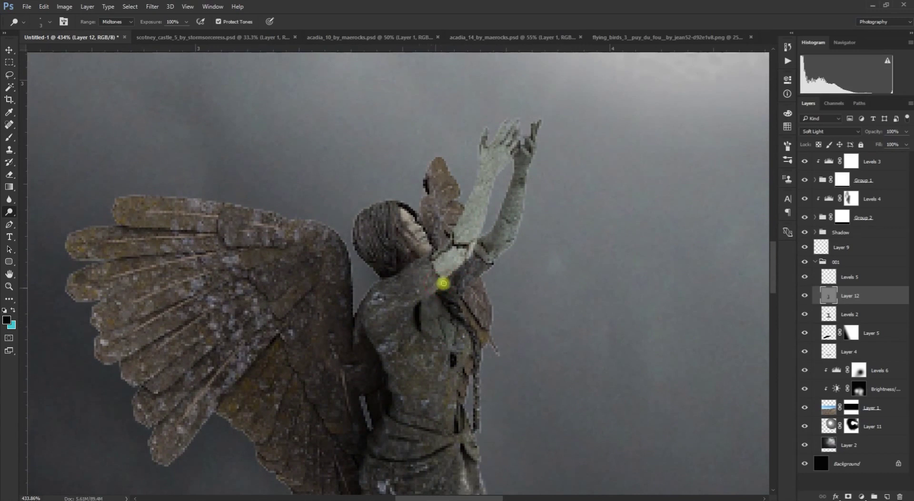
pyautogui.moveTo(518, 214)
pyautogui.mouseDown()
pyautogui.moveTo(512, 245)
pyautogui.moveTo(516, 227)
pyautogui.moveTo(487, 267)
pyautogui.mouseUp()
# Brighten the statue's hands, forearms and shoulder area by dodging, with the brush enlarged to 20 px.
pyautogui.press('space')
pyautogui.moveTo(551, 169); pyautogui.dragTo(524, 238)
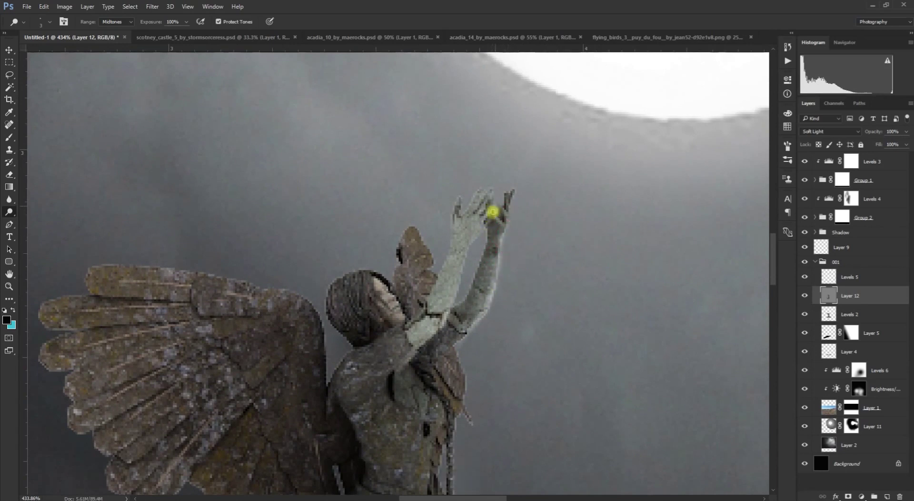
pyautogui.click(482, 229)
pyautogui.moveTo(465, 257)
pyautogui.mouseDown()
pyautogui.moveTo(447, 316)
pyautogui.moveTo(399, 364)
pyautogui.mouseUp()
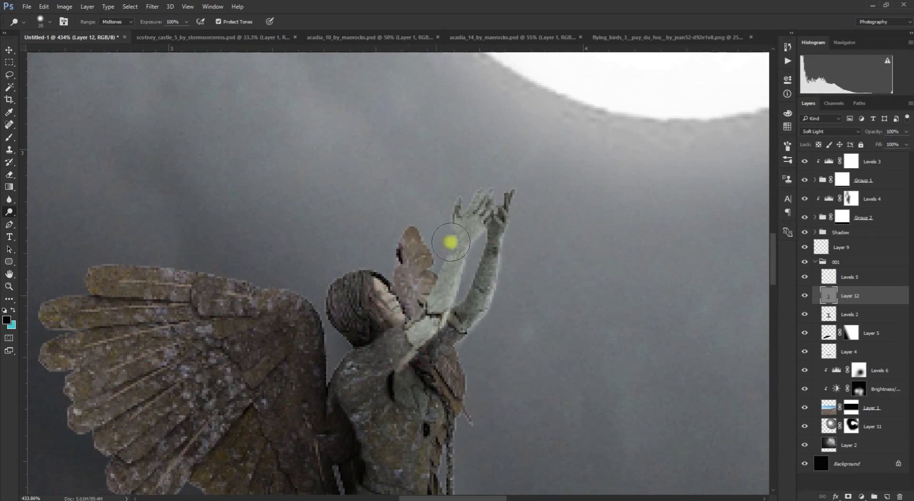
# Dodge the moonlit right rim of the round stone base with a smaller brush.
pyautogui.scroll(-1, 464, 195)
pyautogui.scroll(-7, 465, 195)
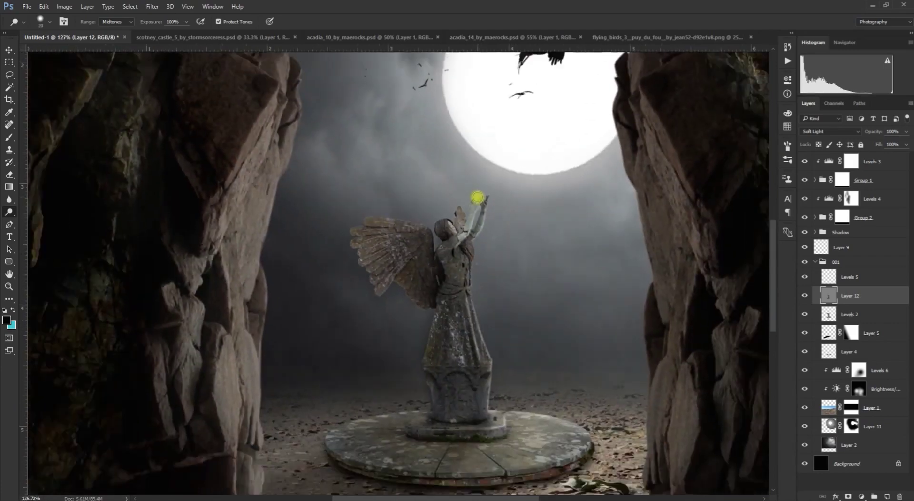
pyautogui.scroll(-1, 477, 195)
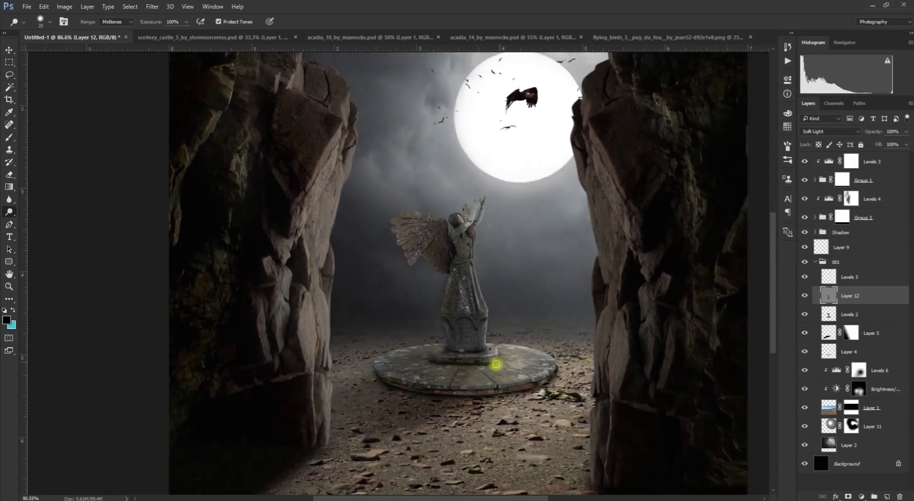
pyautogui.scroll(4, 495, 364)
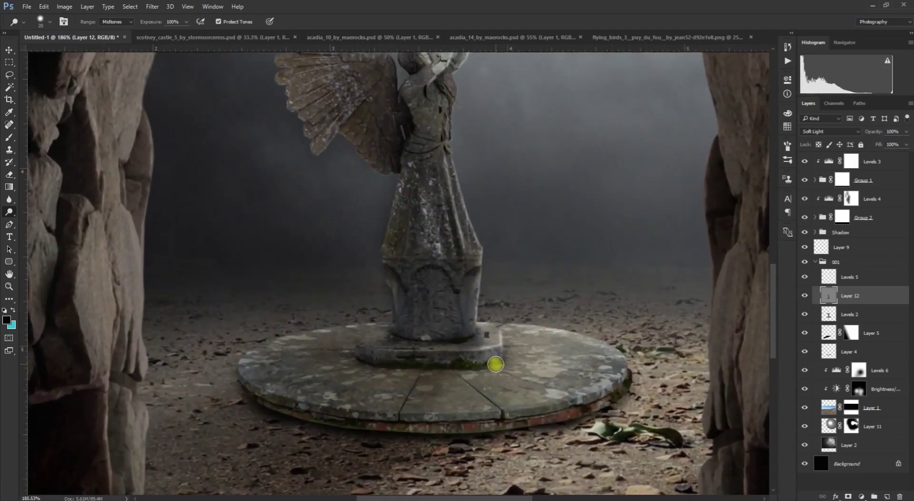
pyautogui.scroll(1, 496, 364)
pyautogui.press('[')
pyautogui.press('[')
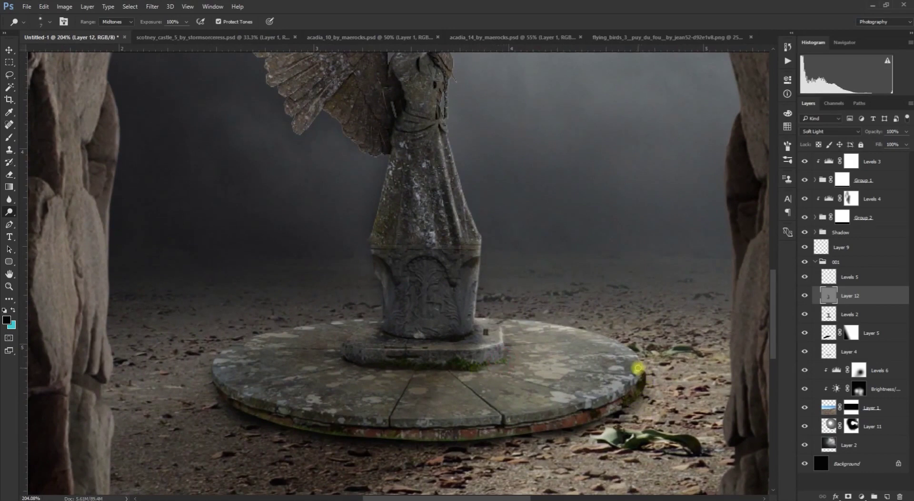
pyautogui.moveTo(630, 380)
pyautogui.mouseDown()
pyautogui.moveTo(567, 405)
pyautogui.moveTo(633, 367)
pyautogui.mouseUp()
# Apply a Gaussian Blur with a radius of 1.6 pixels to the Soft Light gray layer.
pyautogui.scroll(-10, 518, 236)
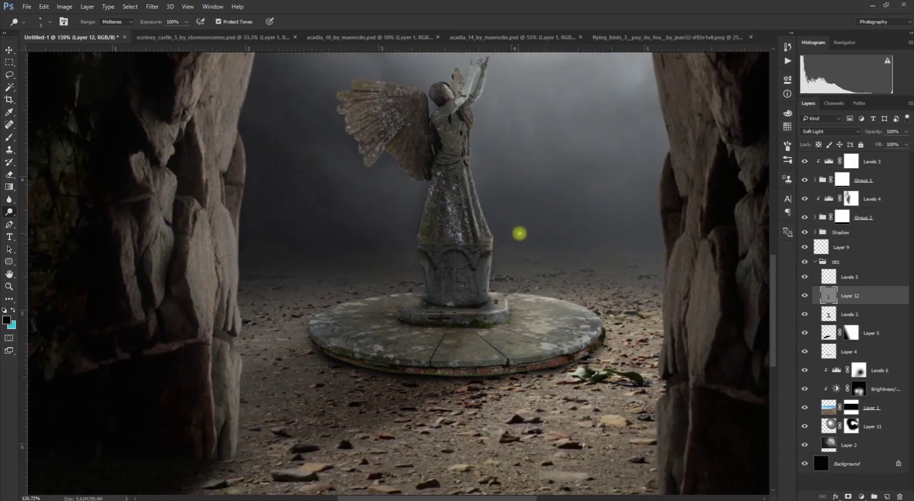
pyautogui.scroll(-1, 504, 248)
pyautogui.press('v')
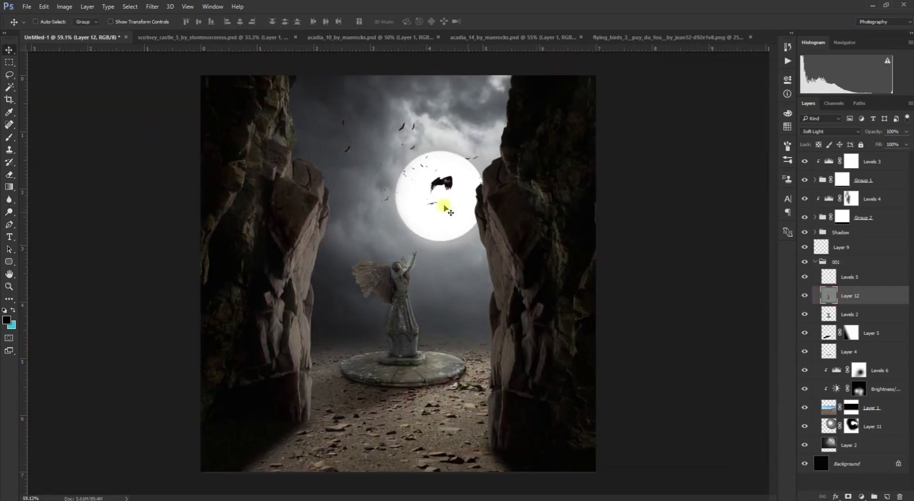
pyautogui.click(153, 6)
pyautogui.moveTo(181, 112)
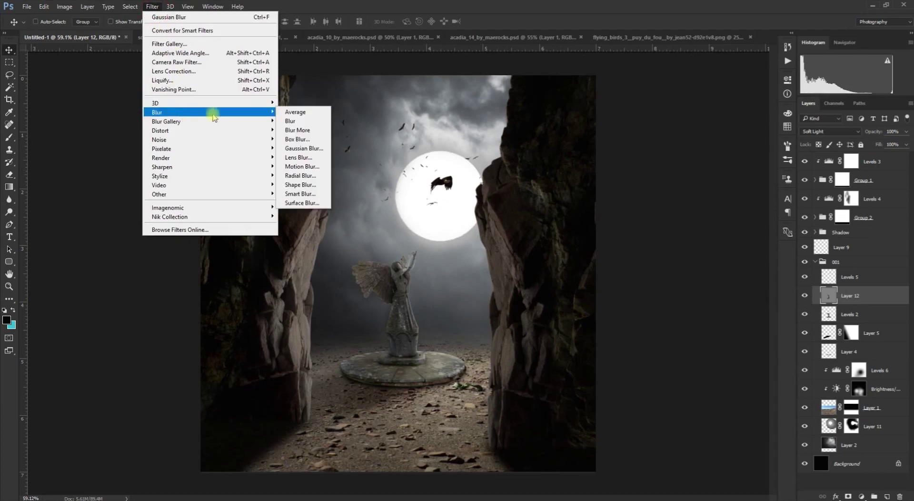
pyautogui.click(286, 149)
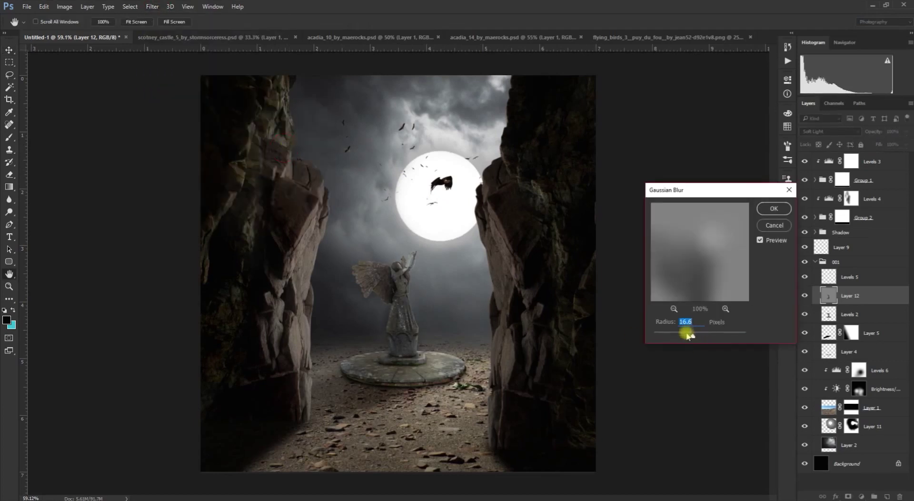
pyautogui.moveTo(689, 334); pyautogui.dragTo(666, 334)
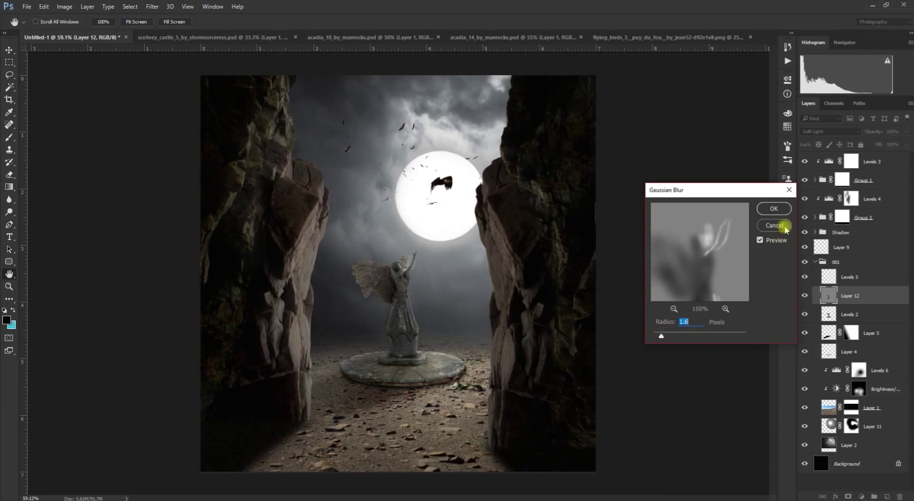
pyautogui.click(773, 208)
pyautogui.scroll(2, 518, 188)
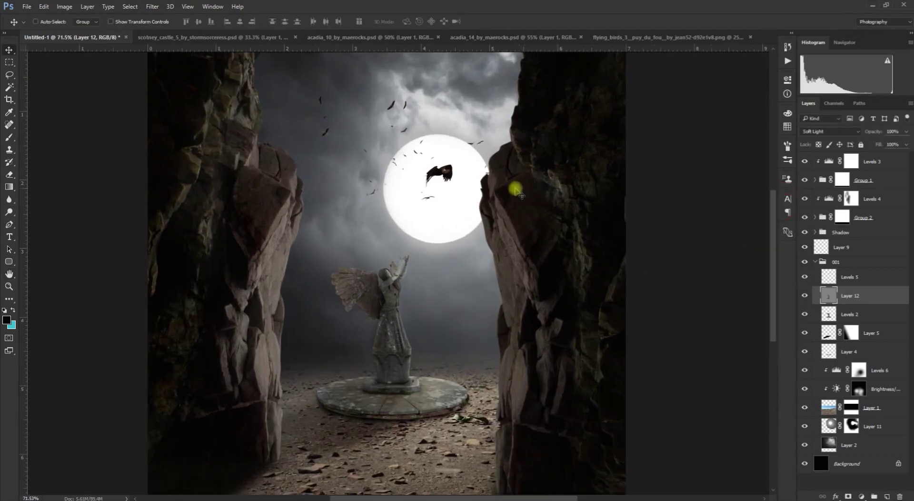
pyautogui.scroll(-2, 499, 177)
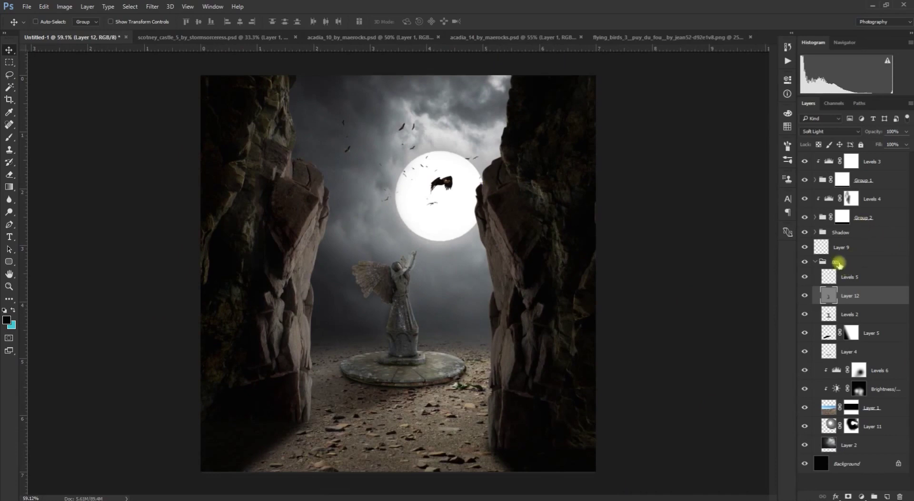
# Collapse group 001 and add a Color Lookup adjustment above Levels 3 using the HorrorBlue.3DL 3DLUT file.
pyautogui.click(816, 262)
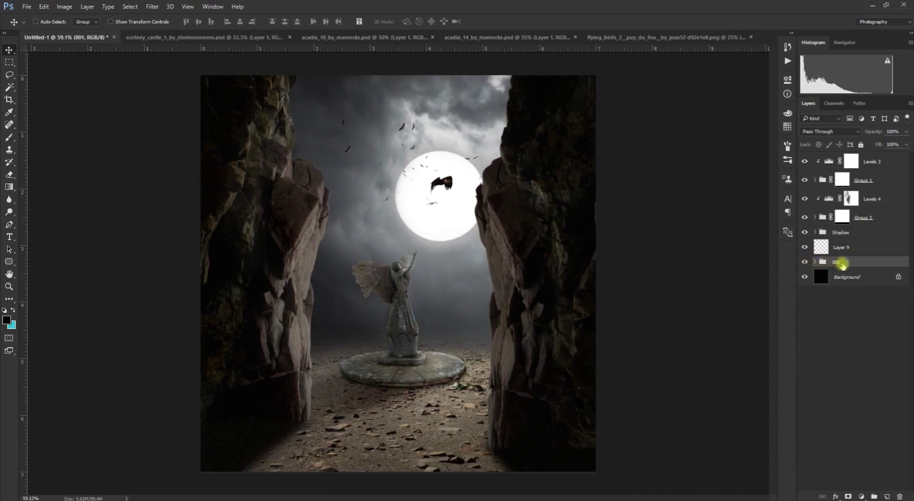
pyautogui.click(891, 163)
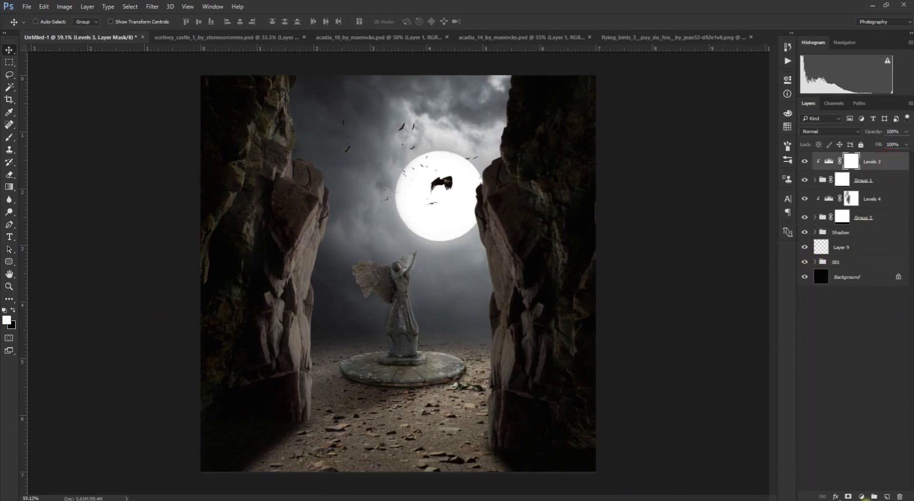
pyautogui.click(861, 496)
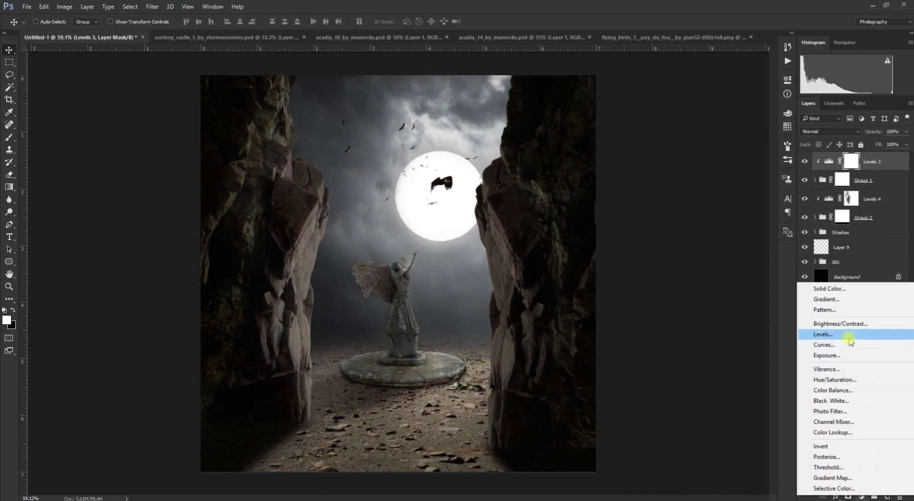
pyautogui.click(841, 431)
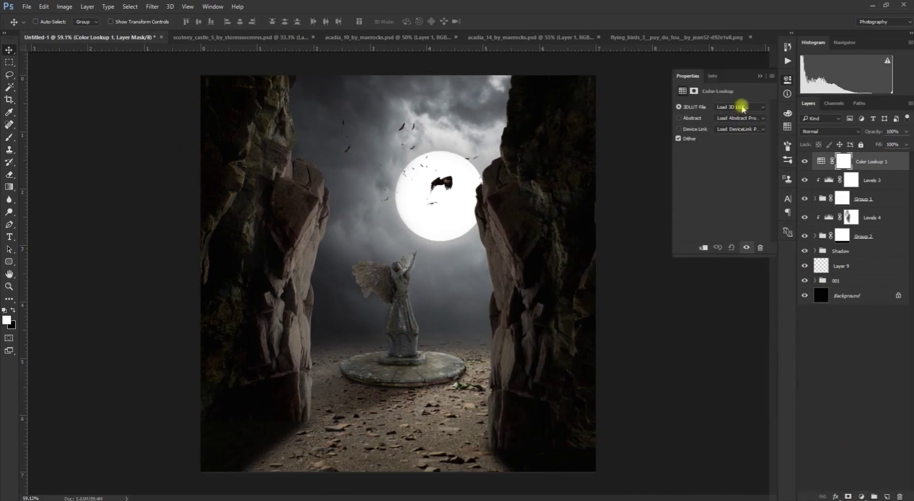
pyautogui.click(740, 107)
pyautogui.click(756, 299)
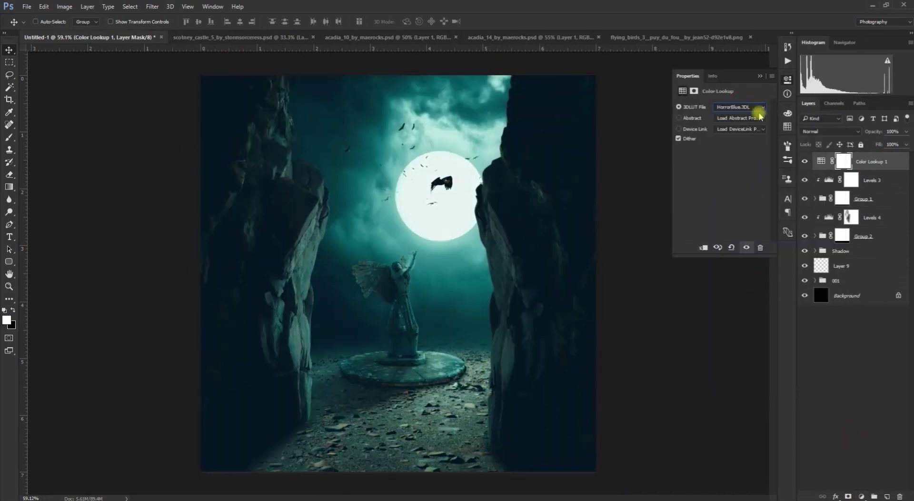
pyautogui.click(760, 77)
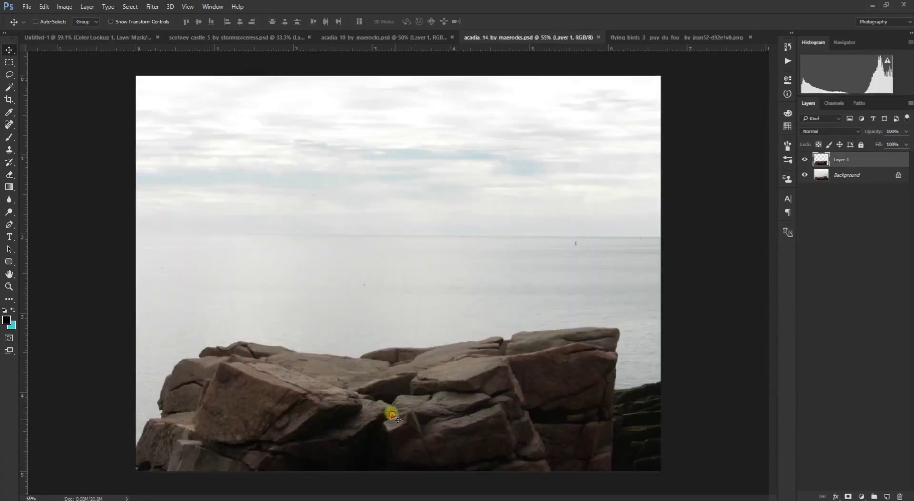
# Copy the rock layer from acadia_14_by_maerocks.psd into the composite and place it in Group 1 beneath Layer 8 copy.
pyautogui.moveTo(392, 414); pyautogui.dragTo(517, 328)
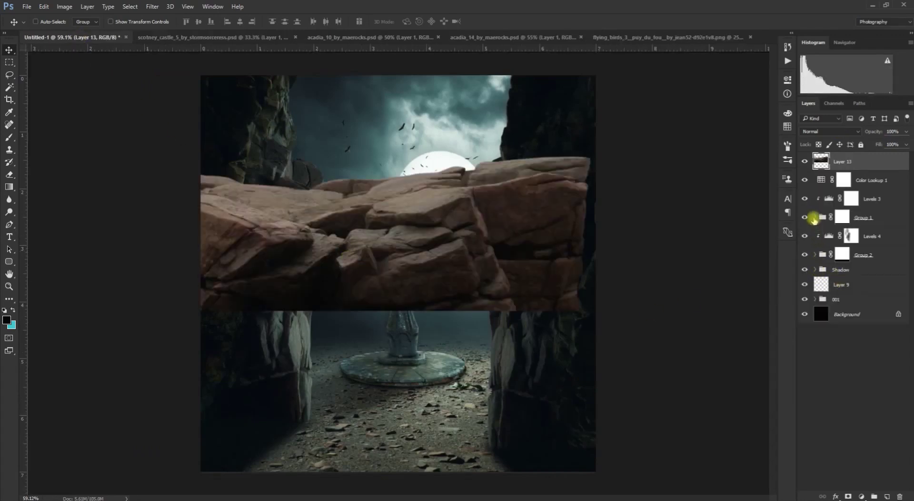
pyautogui.click(816, 217)
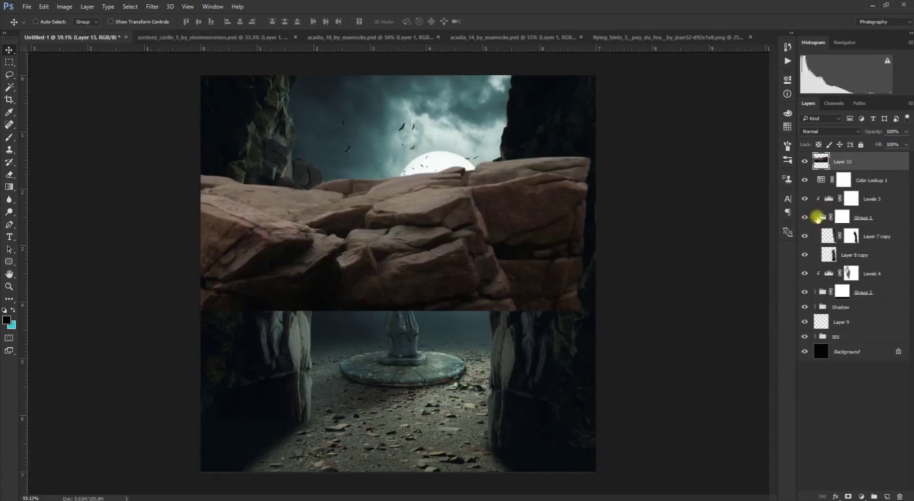
pyautogui.moveTo(858, 161); pyautogui.dragTo(863, 239)
# Free-transform the new rock so it stands upright over the left-hand cliff.
pyautogui.hotkey('ctrl', 't')
pyautogui.moveTo(349, 92); pyautogui.dragTo(325, 188)
pyautogui.press('Return')
# Send the new rock layer backward in the layer stack until it sits between Group 2 and the Shadow group.
pyautogui.hotkey('ctrl', '[')
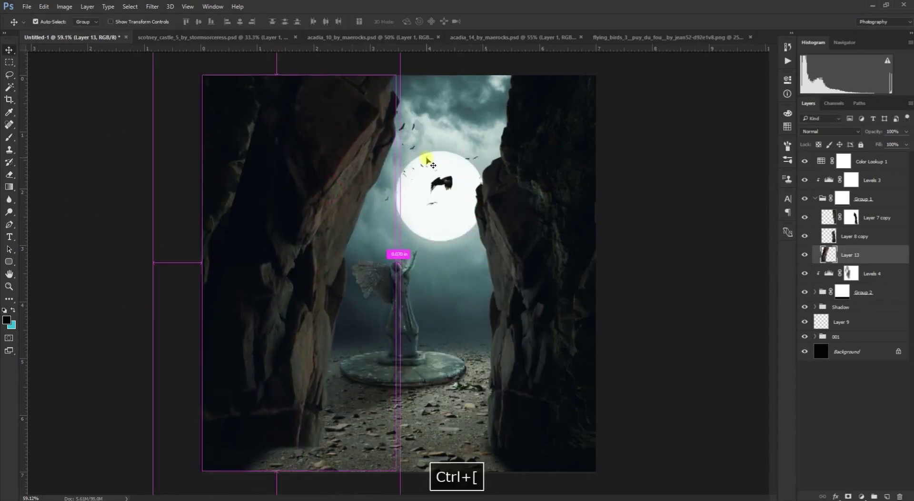
pyautogui.hotkey('ctrl', '[')
pyautogui.hotkey('ctrl', '[')
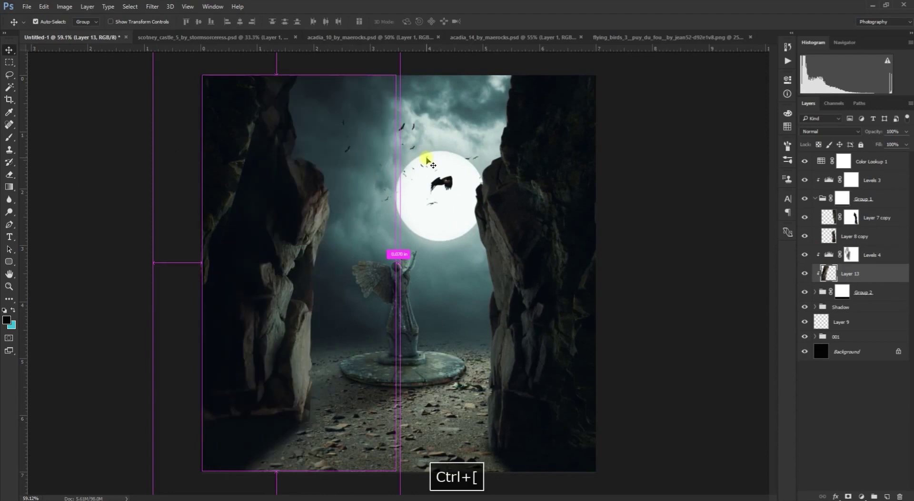
pyautogui.hotkey('ctrl', '[')
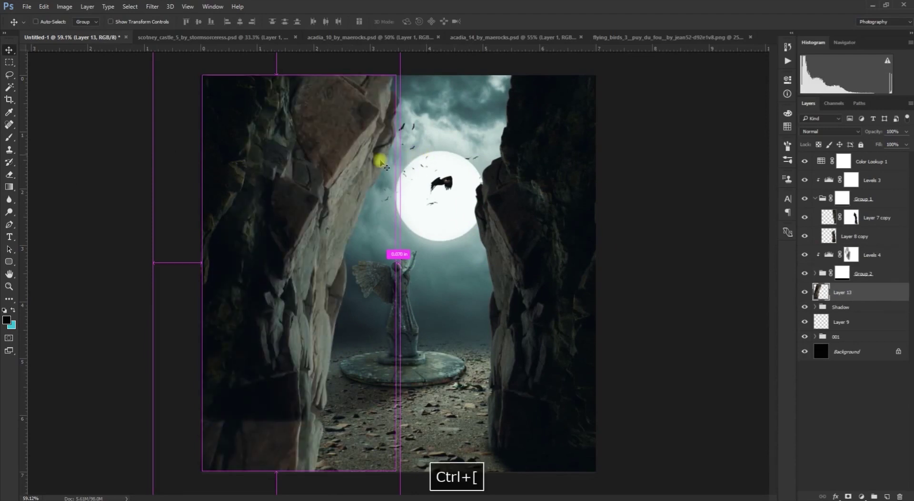
# Scale the new rock down to about 49.5% over the left-hand cliff and flip it vertically.
pyautogui.scroll(-2, 380, 153)
pyautogui.hotkey('ctrl', 't')
pyautogui.moveTo(371, 125); pyautogui.dragTo(320, 211)
pyautogui.rightClick(314, 218)
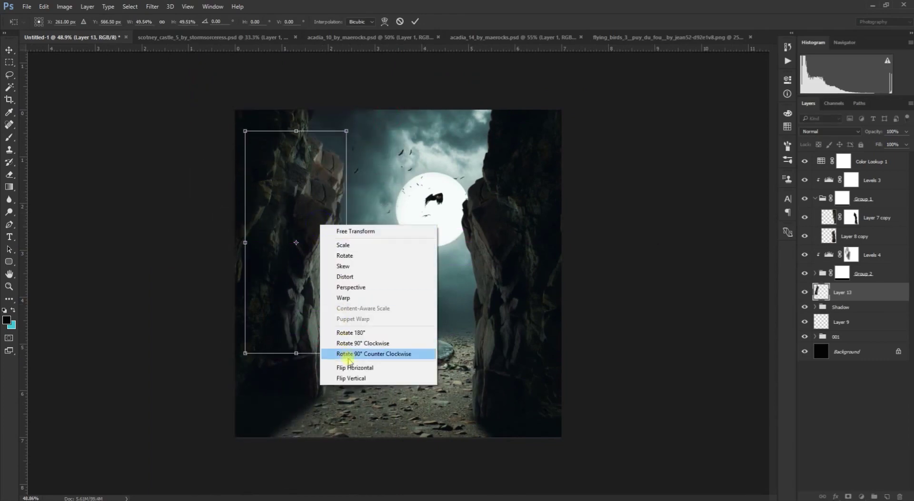
pyautogui.click(353, 376)
# Fit the flipped rock behind the upper part of the left-hand cliff so its lit edge extends the cliff to the sky.
pyautogui.moveTo(325, 268); pyautogui.dragTo(335, 233)
pyautogui.moveTo(417, 177); pyautogui.dragTo(411, 224)
pyautogui.moveTo(334, 200); pyautogui.dragTo(343, 180)
pyautogui.moveTo(432, 186); pyautogui.dragTo(430, 204)
pyautogui.moveTo(355, 172); pyautogui.dragTo(362, 120)
pyautogui.press('Return')
pyautogui.scroll(1, 327, 133)
pyautogui.scroll(1, 327, 133)
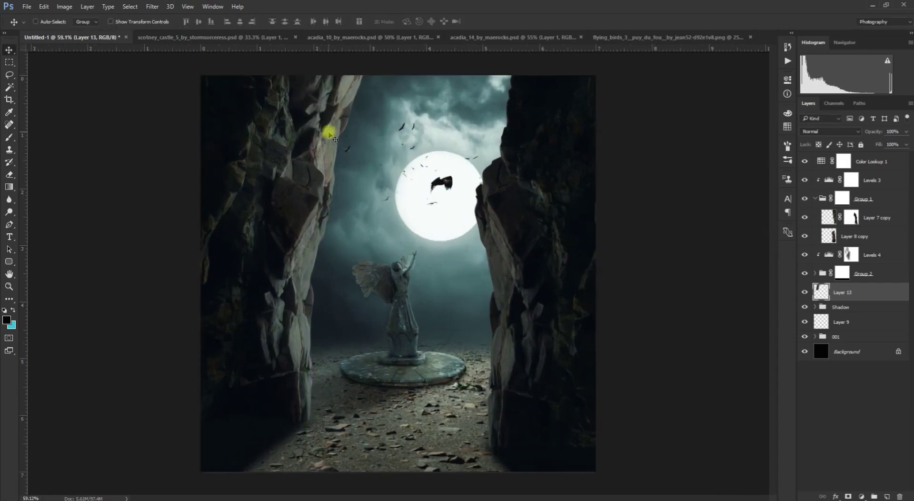
pyautogui.press('space')
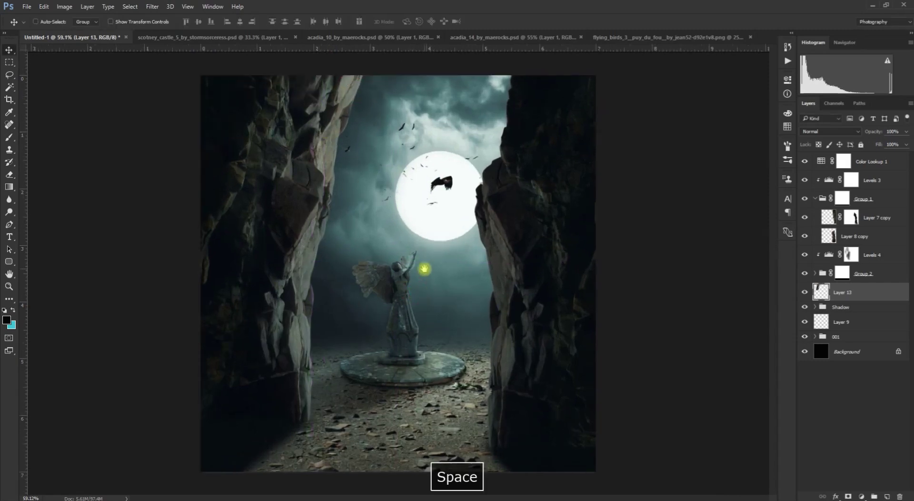
# Add a Brightness/Contrast adjustment clipped to the new rock's Layer 13 and adjust its brightness.
pyautogui.click(861, 495)
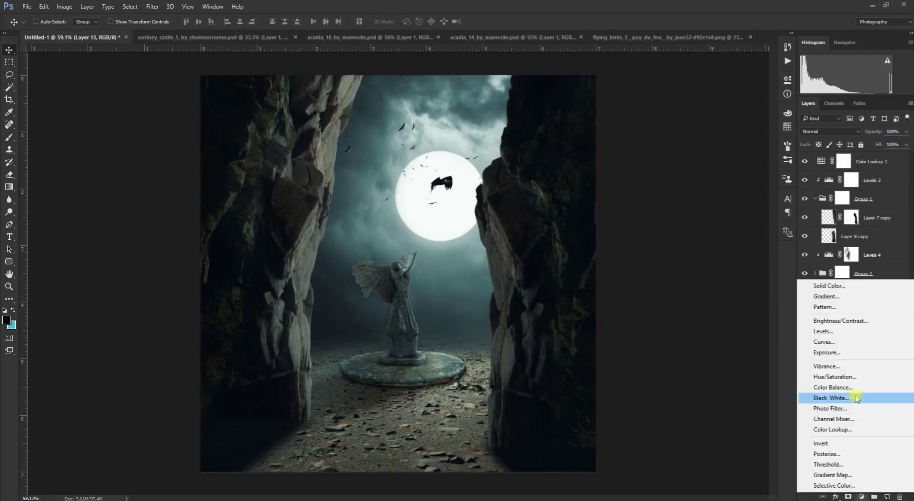
pyautogui.click(842, 323)
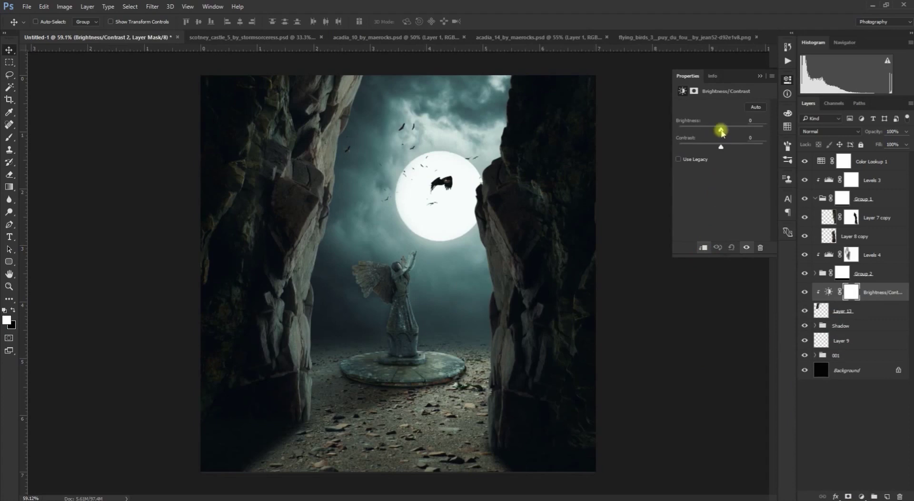
pyautogui.moveTo(722, 132); pyautogui.dragTo(720, 129)
pyautogui.click(758, 78)
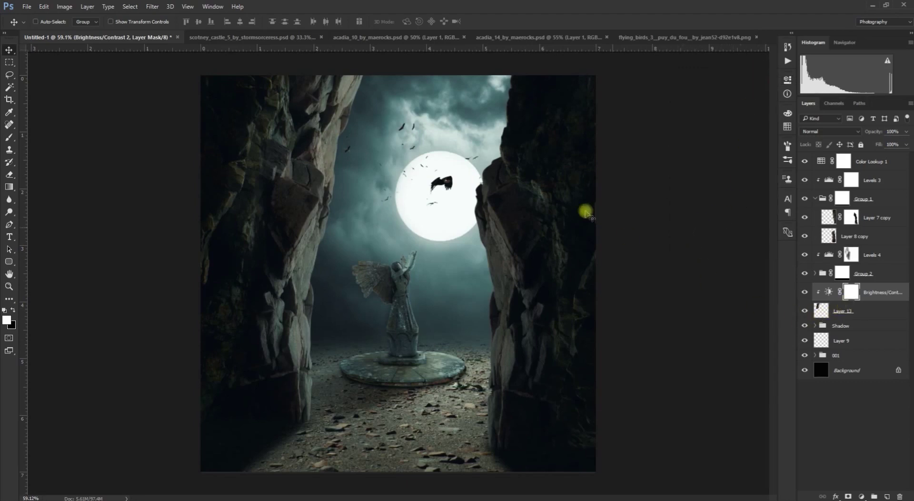
# Collapse Group 1 and add a Solid Color fill layer in dark red #1d0000 above Color Lookup 1.
pyautogui.scroll(-1, 585, 195)
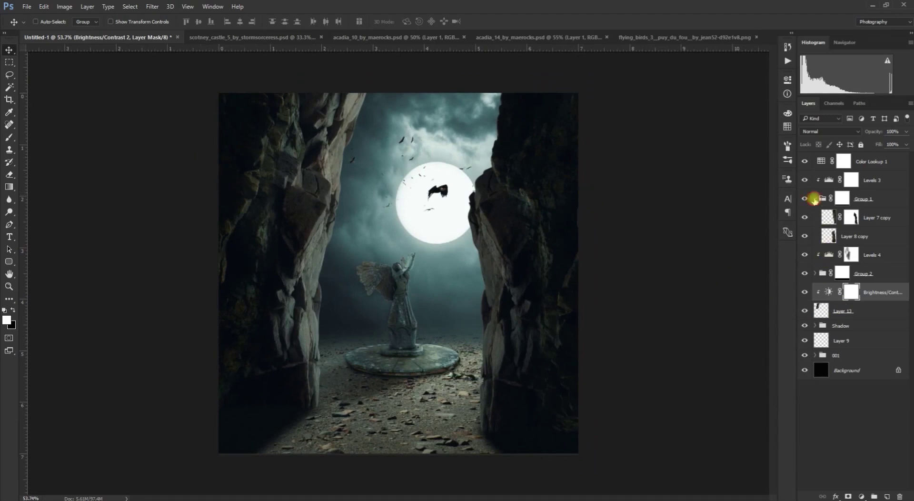
pyautogui.click(814, 199)
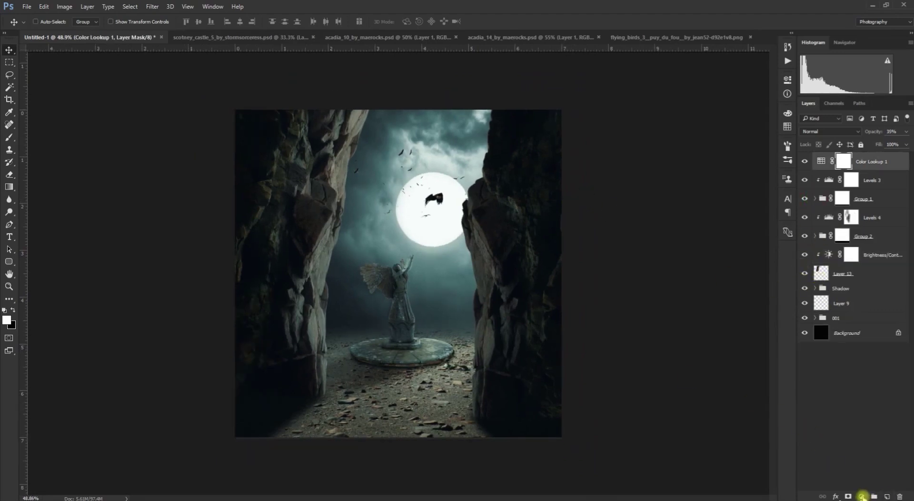
pyautogui.click(861, 496)
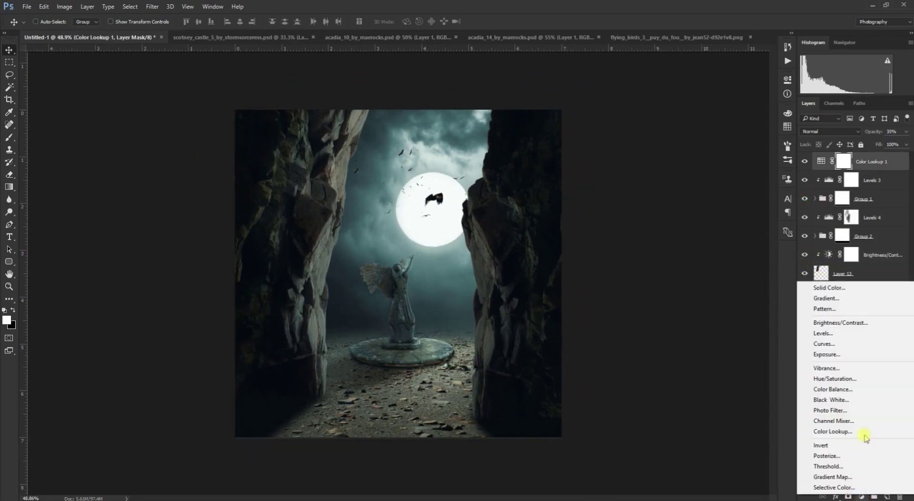
pyautogui.click(830, 288)
pyautogui.click(706, 319)
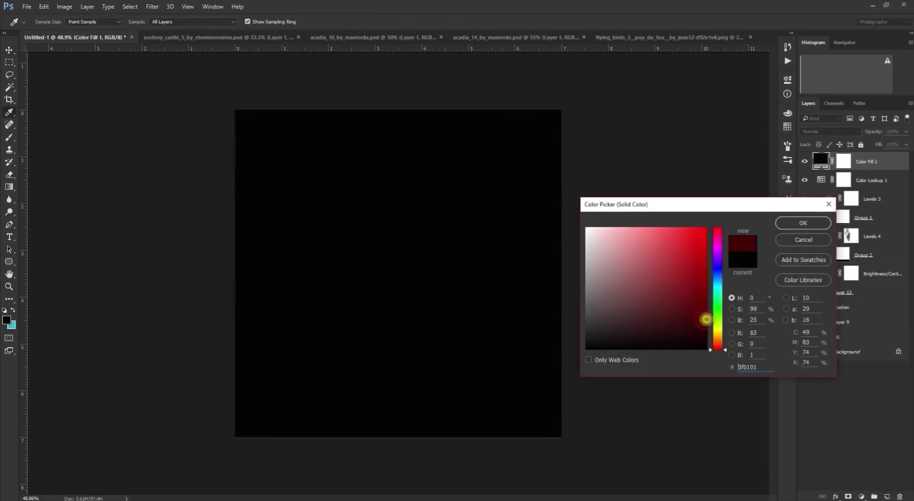
pyautogui.moveTo(708, 324); pyautogui.dragTo(707, 325)
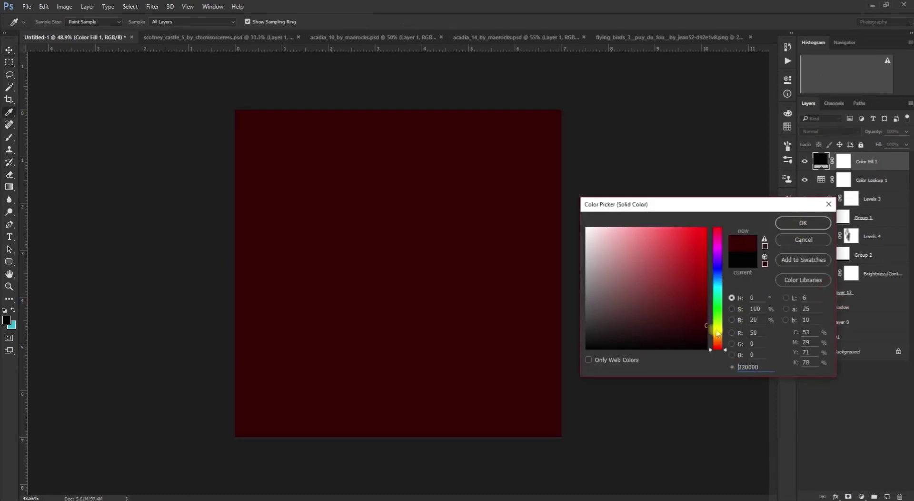
pyautogui.moveTo(706, 327); pyautogui.dragTo(709, 333)
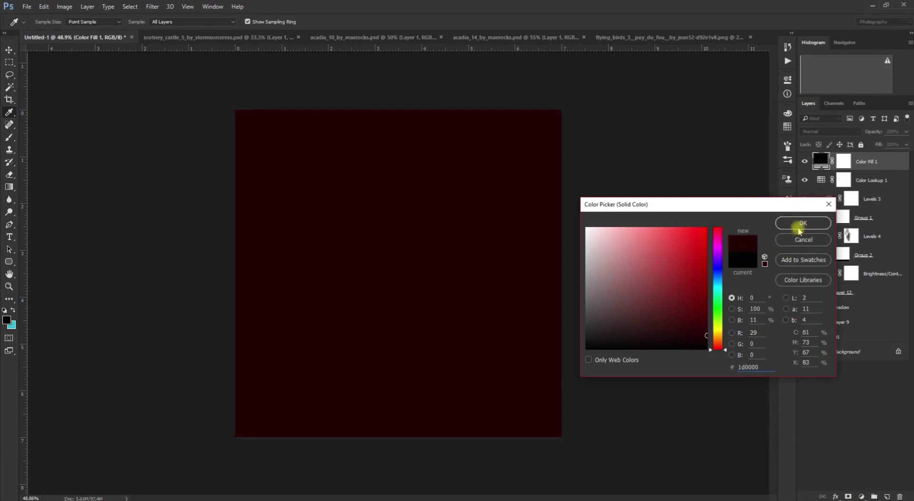
pyautogui.click(802, 222)
# Set the dark red fill layer's blend mode to Exclusion and its opacity to 62%.
pyautogui.click(826, 132)
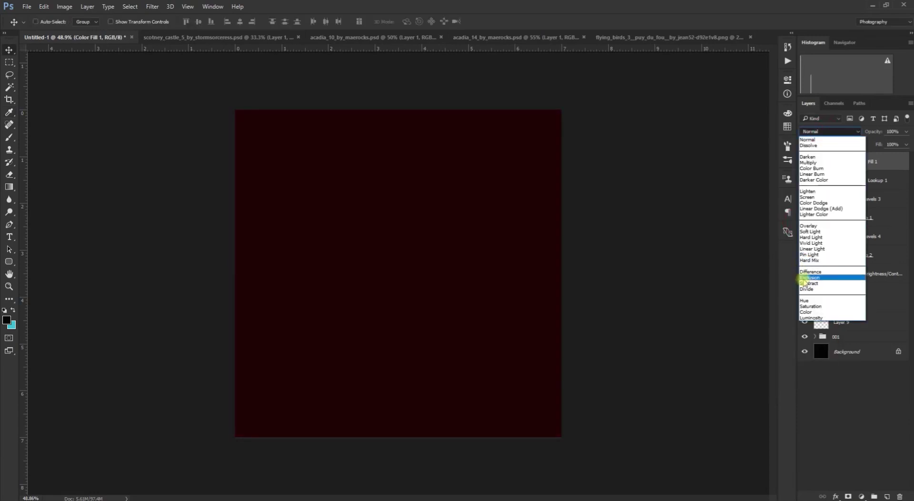
pyautogui.click(804, 279)
pyautogui.scroll(1, 465, 184)
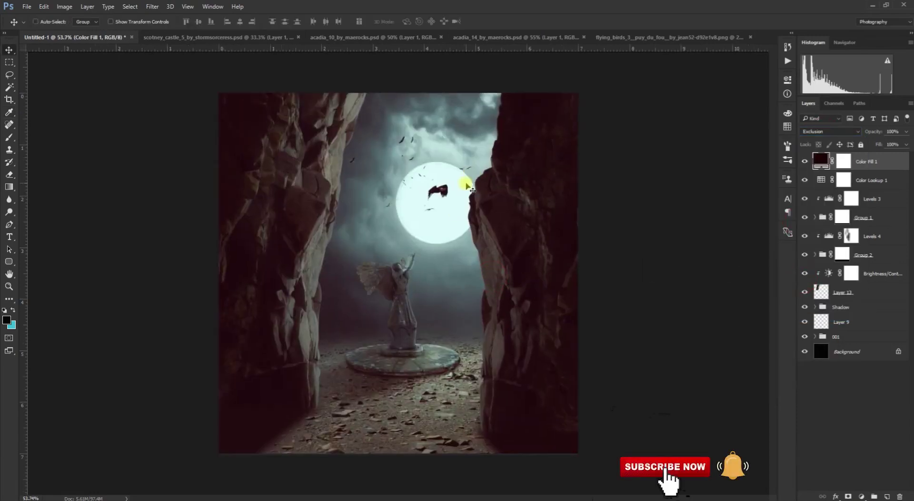
pyautogui.moveTo(874, 136); pyautogui.dragTo(854, 136)
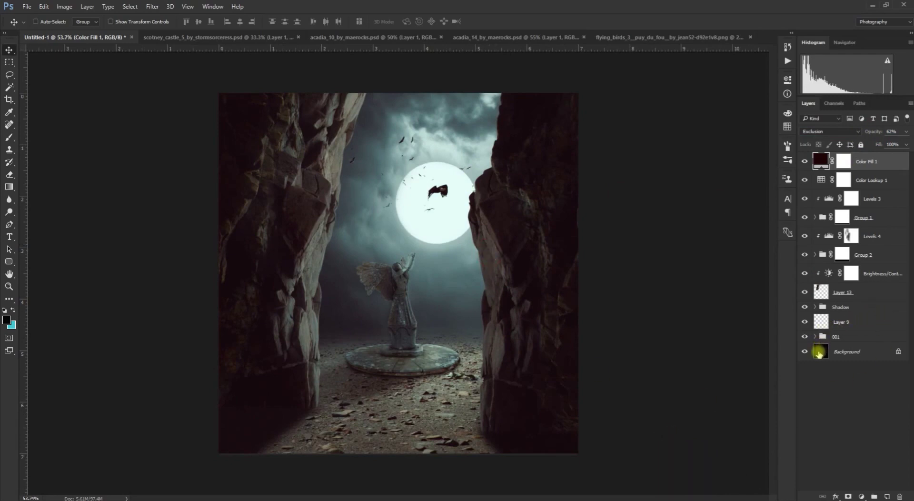
# Expand group 001 and add a Hue/Saturation adjustment clipped to Layer 2, the cloudy sky.
pyautogui.click(814, 338)
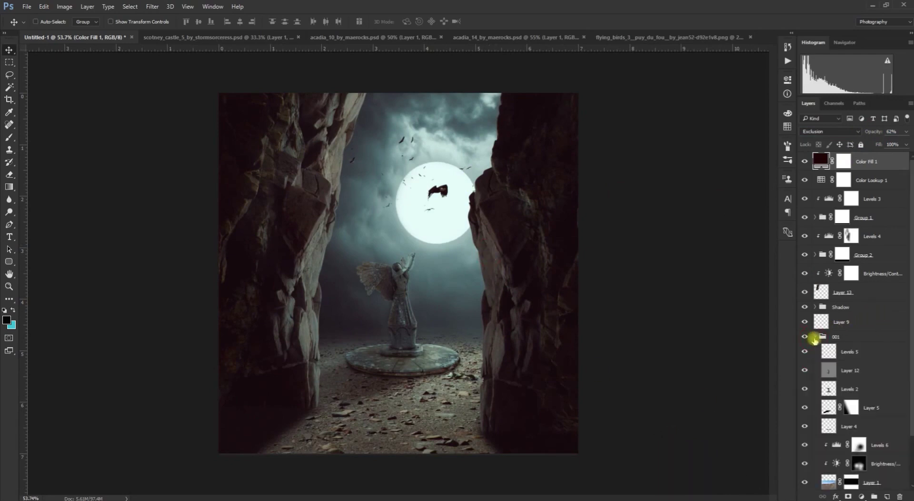
pyautogui.scroll(-2, 895, 335)
pyautogui.scroll(-1, 894, 337)
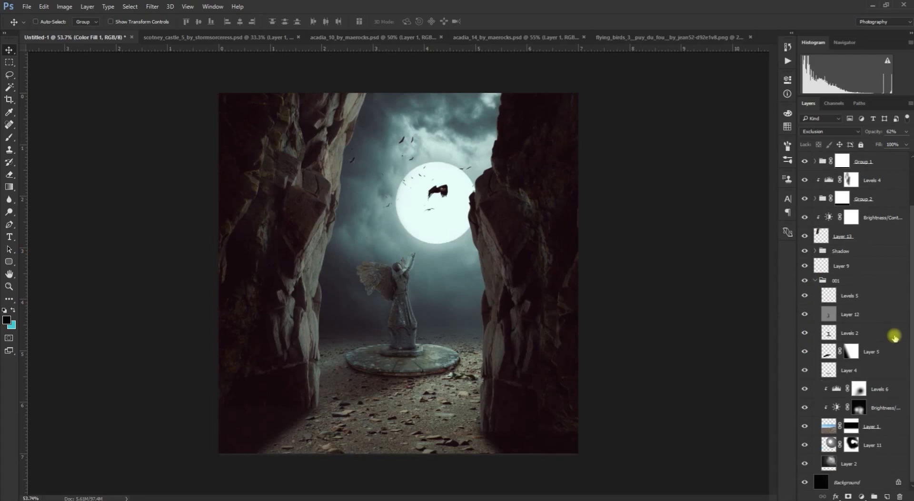
pyautogui.click(877, 464)
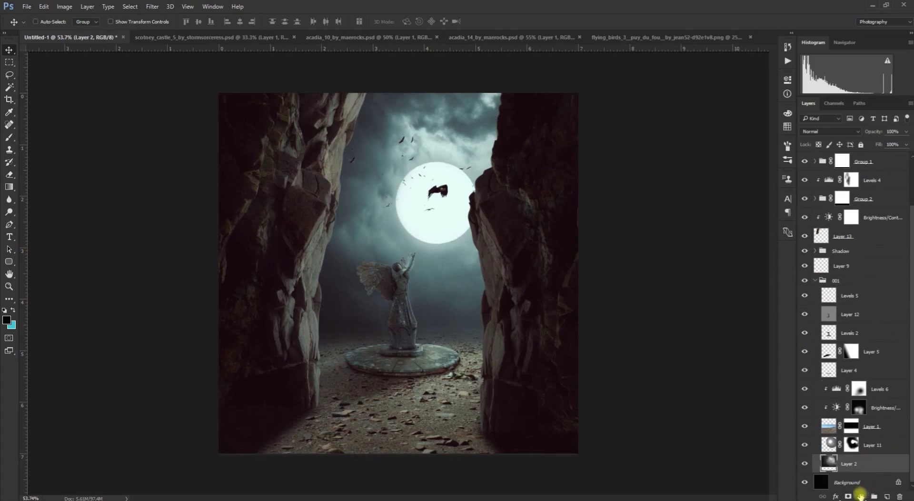
pyautogui.click(861, 496)
pyautogui.click(850, 378)
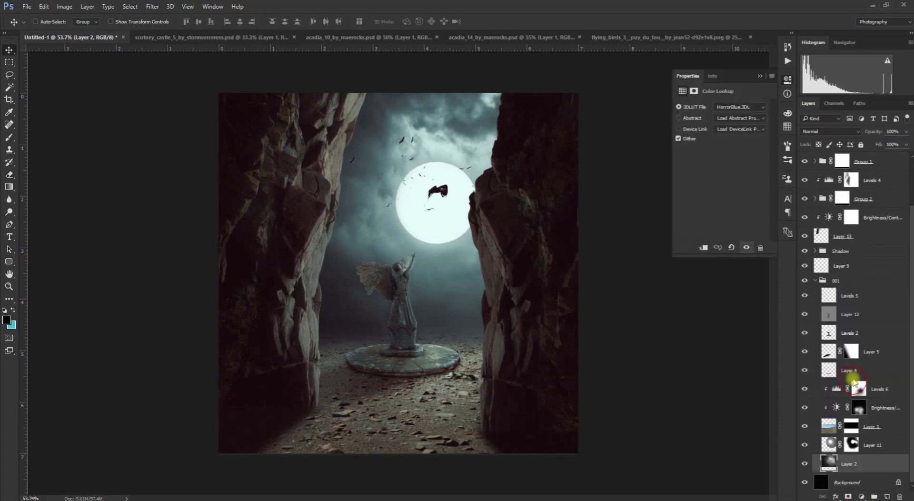
pyautogui.click(703, 247)
# Set the Hue/Saturation adjustment's saturation to -94 and move the adjustment above Layer 11.
pyautogui.moveTo(721, 159); pyautogui.dragTo(665, 154)
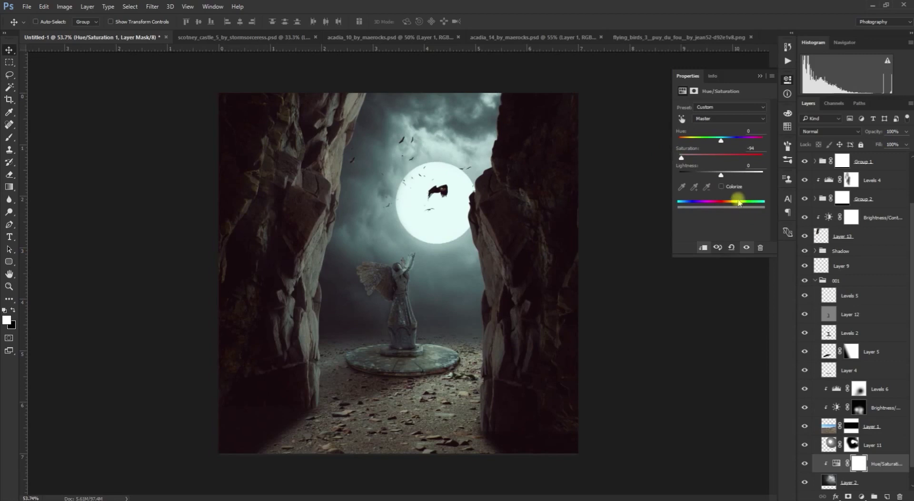
pyautogui.click(760, 77)
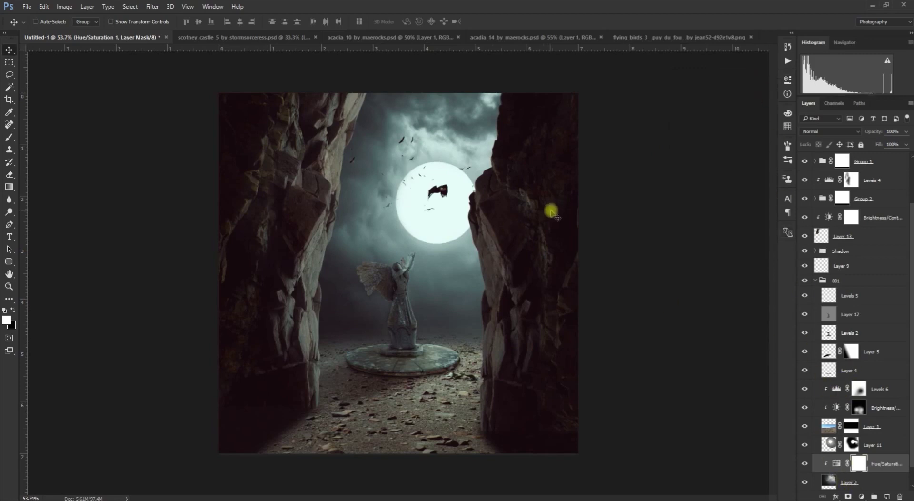
pyautogui.hotkey('ctrl', ']')
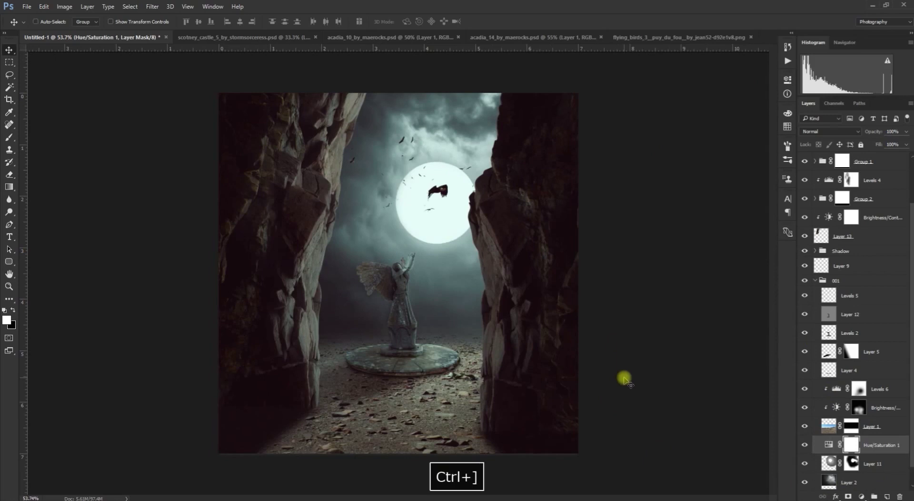
# Add a Levels adjustment above Hue/Saturation 1 with midtones 0.65, white input 234 and white output 198.
pyautogui.click(862, 496)
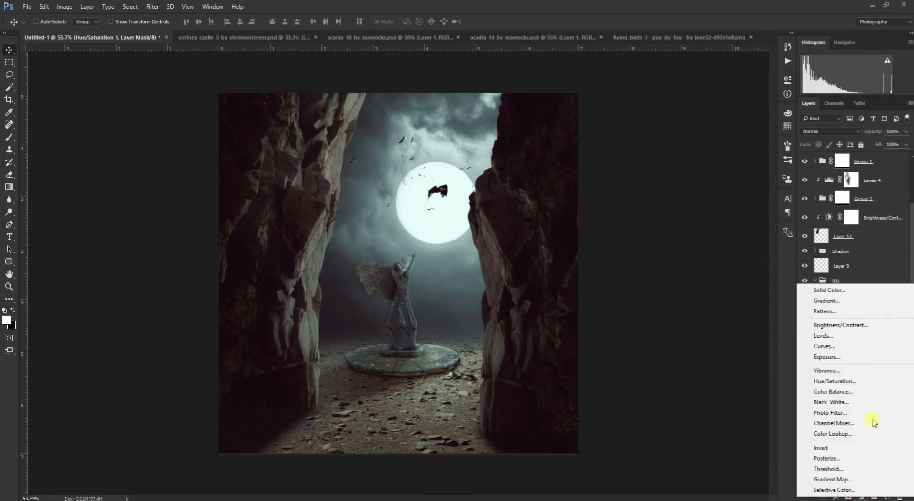
pyautogui.click(833, 335)
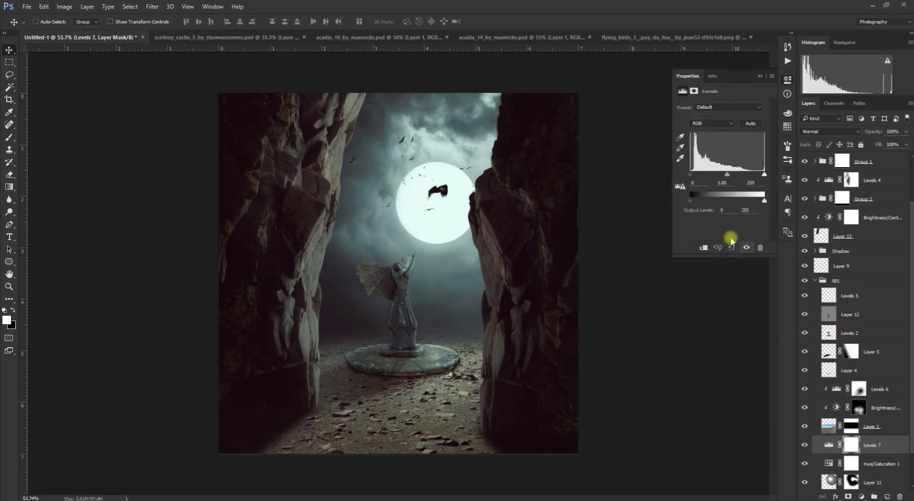
pyautogui.moveTo(762, 201); pyautogui.dragTo(741, 181)
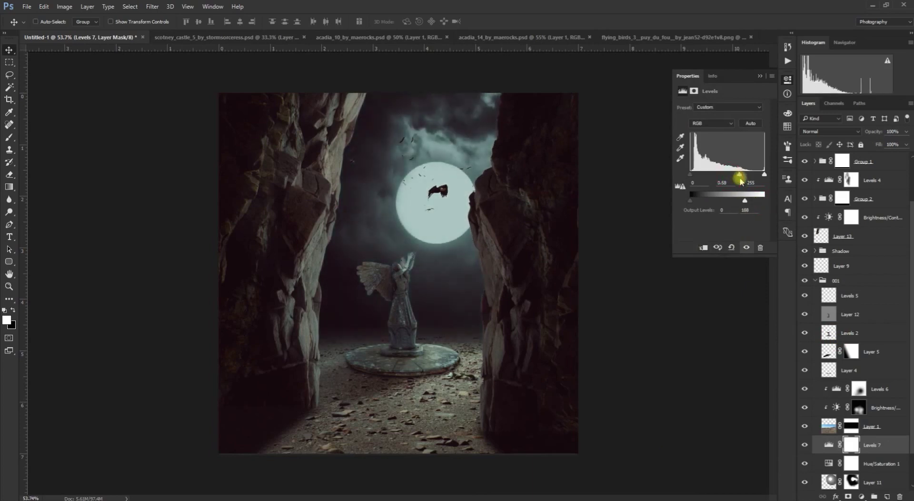
pyautogui.moveTo(745, 201); pyautogui.dragTo(760, 178)
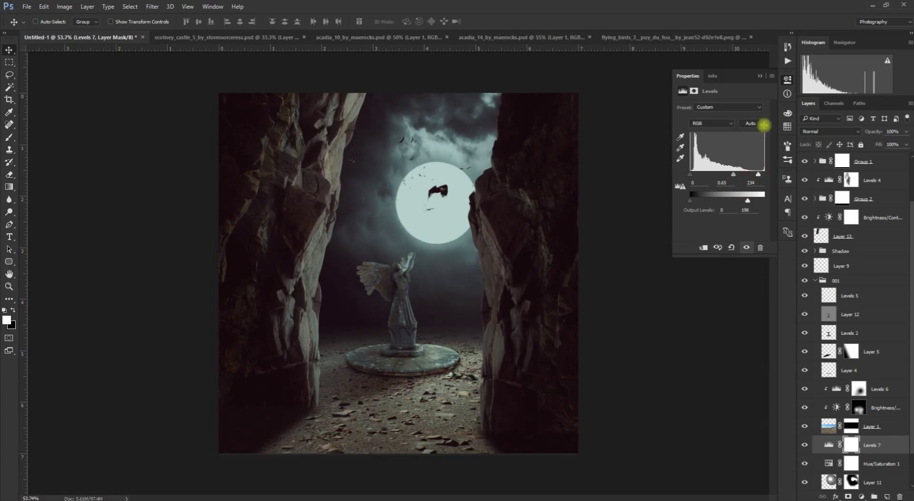
pyautogui.click(760, 76)
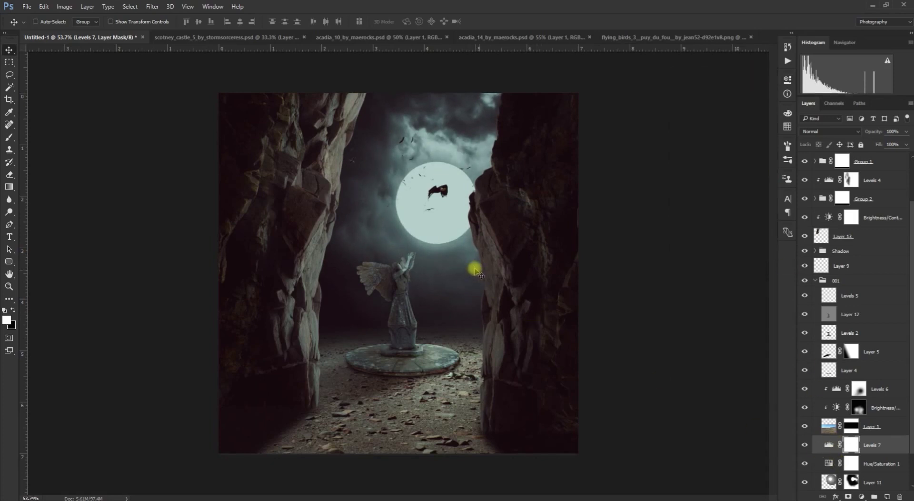
# Paint black with a large soft brush on the Levels 7 mask over the moon to restore its glow.
pyautogui.press('b')
pyautogui.press(']')
pyautogui.press(']')
pyautogui.press(']')
pyautogui.press(']')
pyautogui.press('x')
pyautogui.click(444, 194)
pyautogui.press('[')
pyautogui.press('[')
pyautogui.click(443, 198)
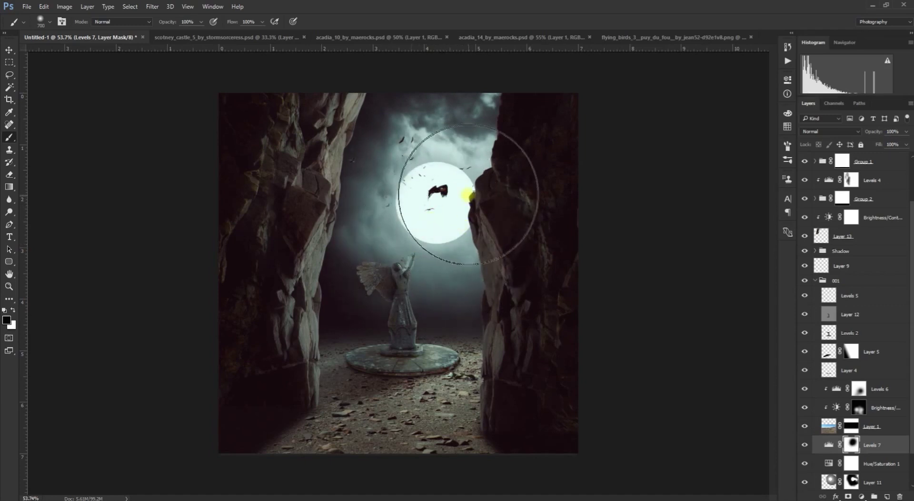
pyautogui.press('[')
pyautogui.press('[')
pyautogui.press('[')
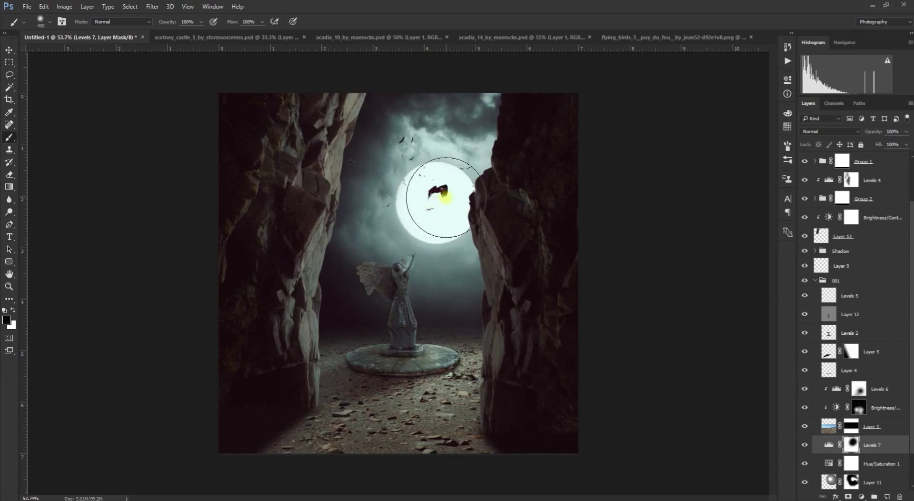
pyautogui.press('v')
pyautogui.scroll(-1, 453, 202)
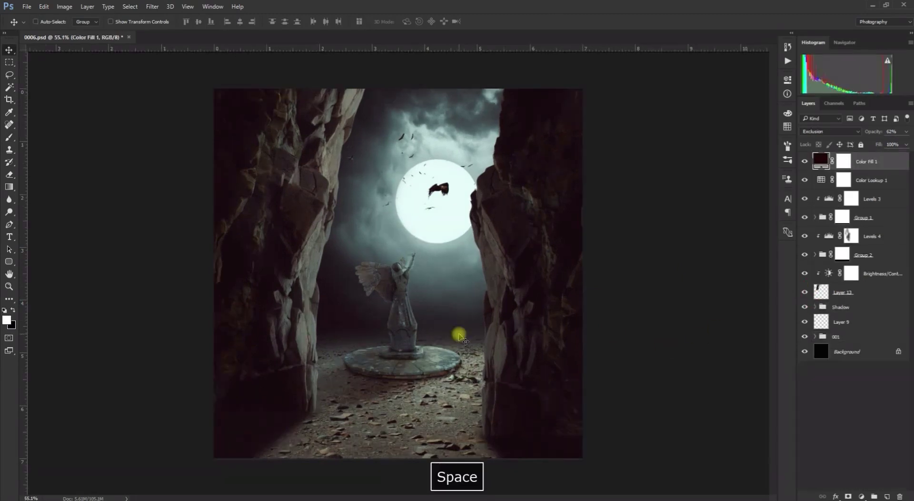
# Copy the merged image of all visible layers and paste it as a new layer above Color Fill 1.
pyautogui.hotkey('ctrl', 'a')
pyautogui.hotkey('ctrl', 'shift', 'c')
pyautogui.hotkey('ctrl', 'v')
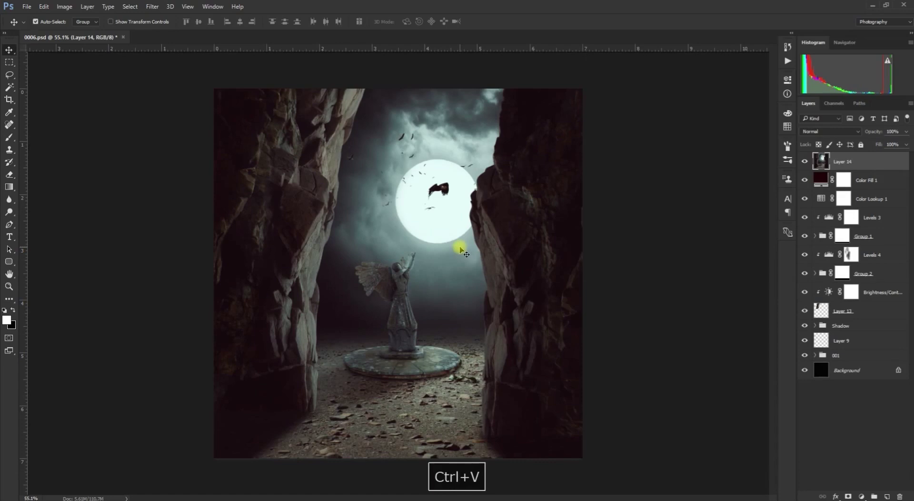
# Apply the Camera Raw filter to the merged layer with Exposure -0.40, Highlights +27, Clarity +15 and Dehaze +23.
pyautogui.hotkey('ctrl', 'shift', 'a')
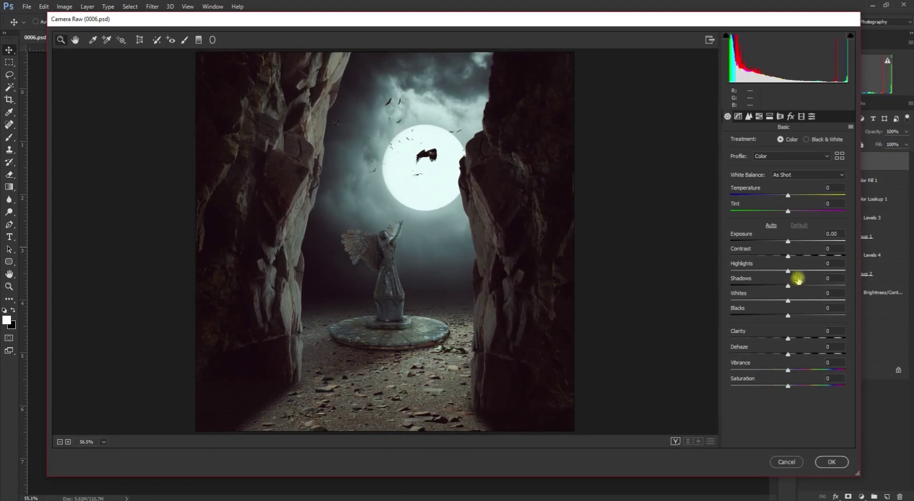
pyautogui.moveTo(787, 271); pyautogui.dragTo(796, 272)
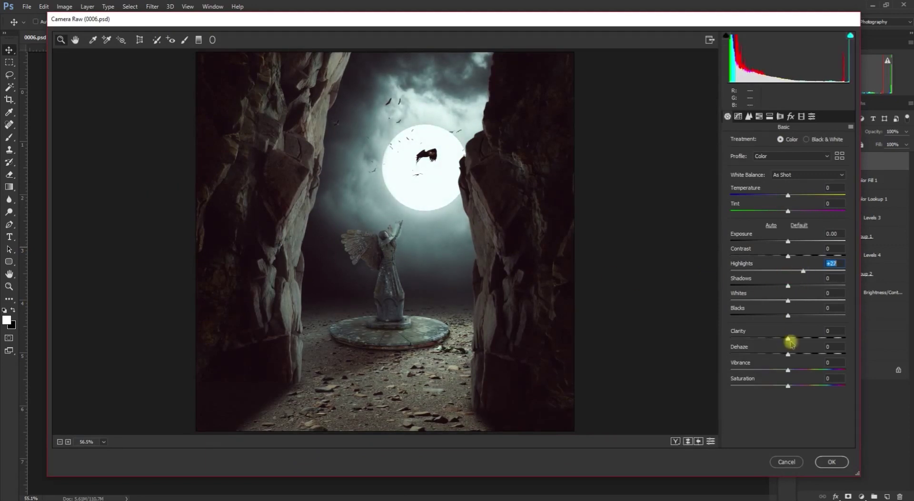
pyautogui.moveTo(788, 338); pyautogui.dragTo(797, 339)
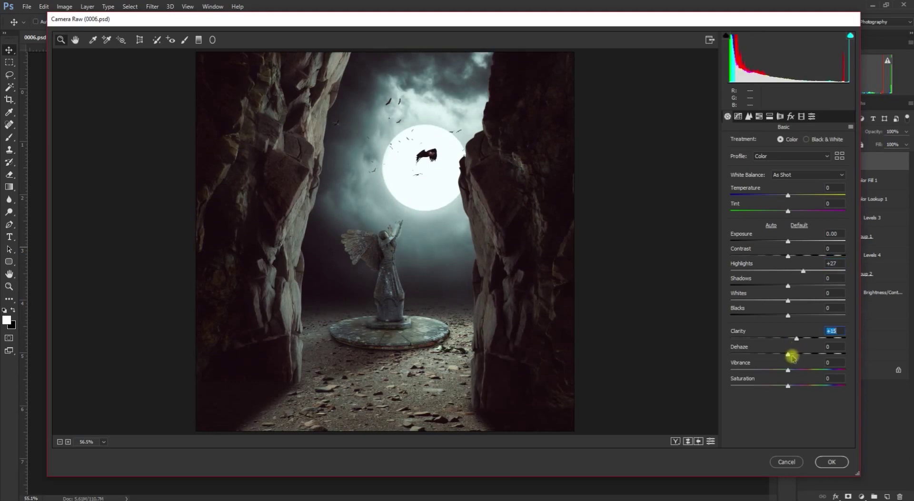
pyautogui.moveTo(788, 355); pyautogui.dragTo(801, 352)
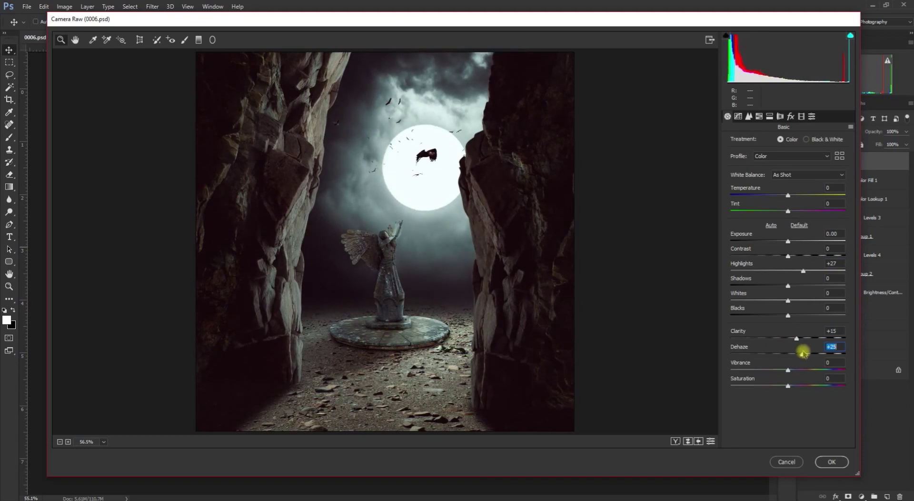
pyautogui.moveTo(788, 241); pyautogui.dragTo(783, 245)
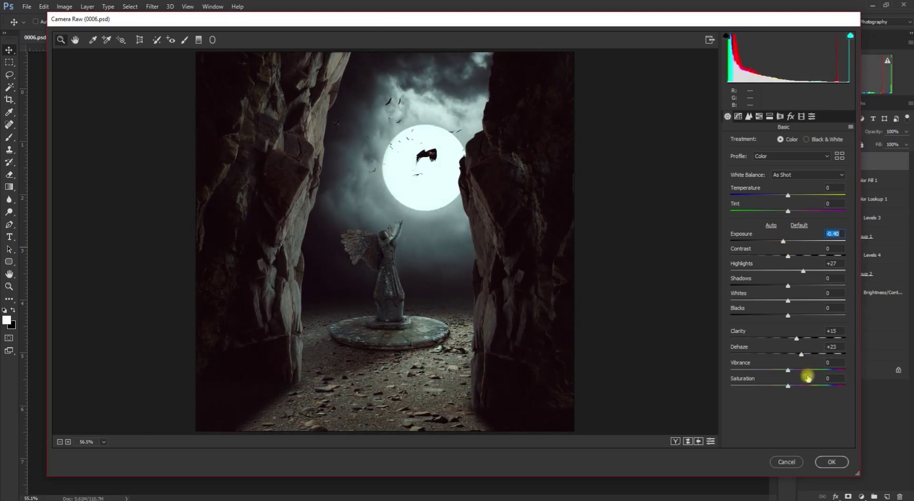
pyautogui.click(830, 460)
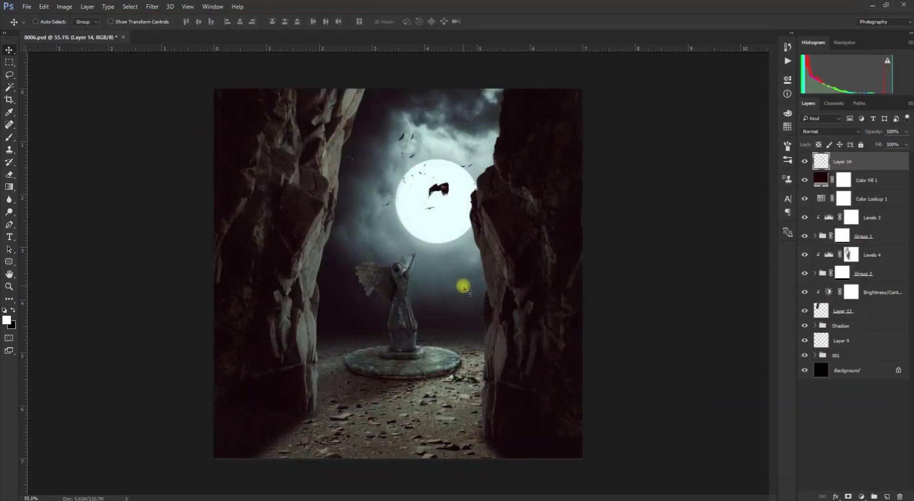